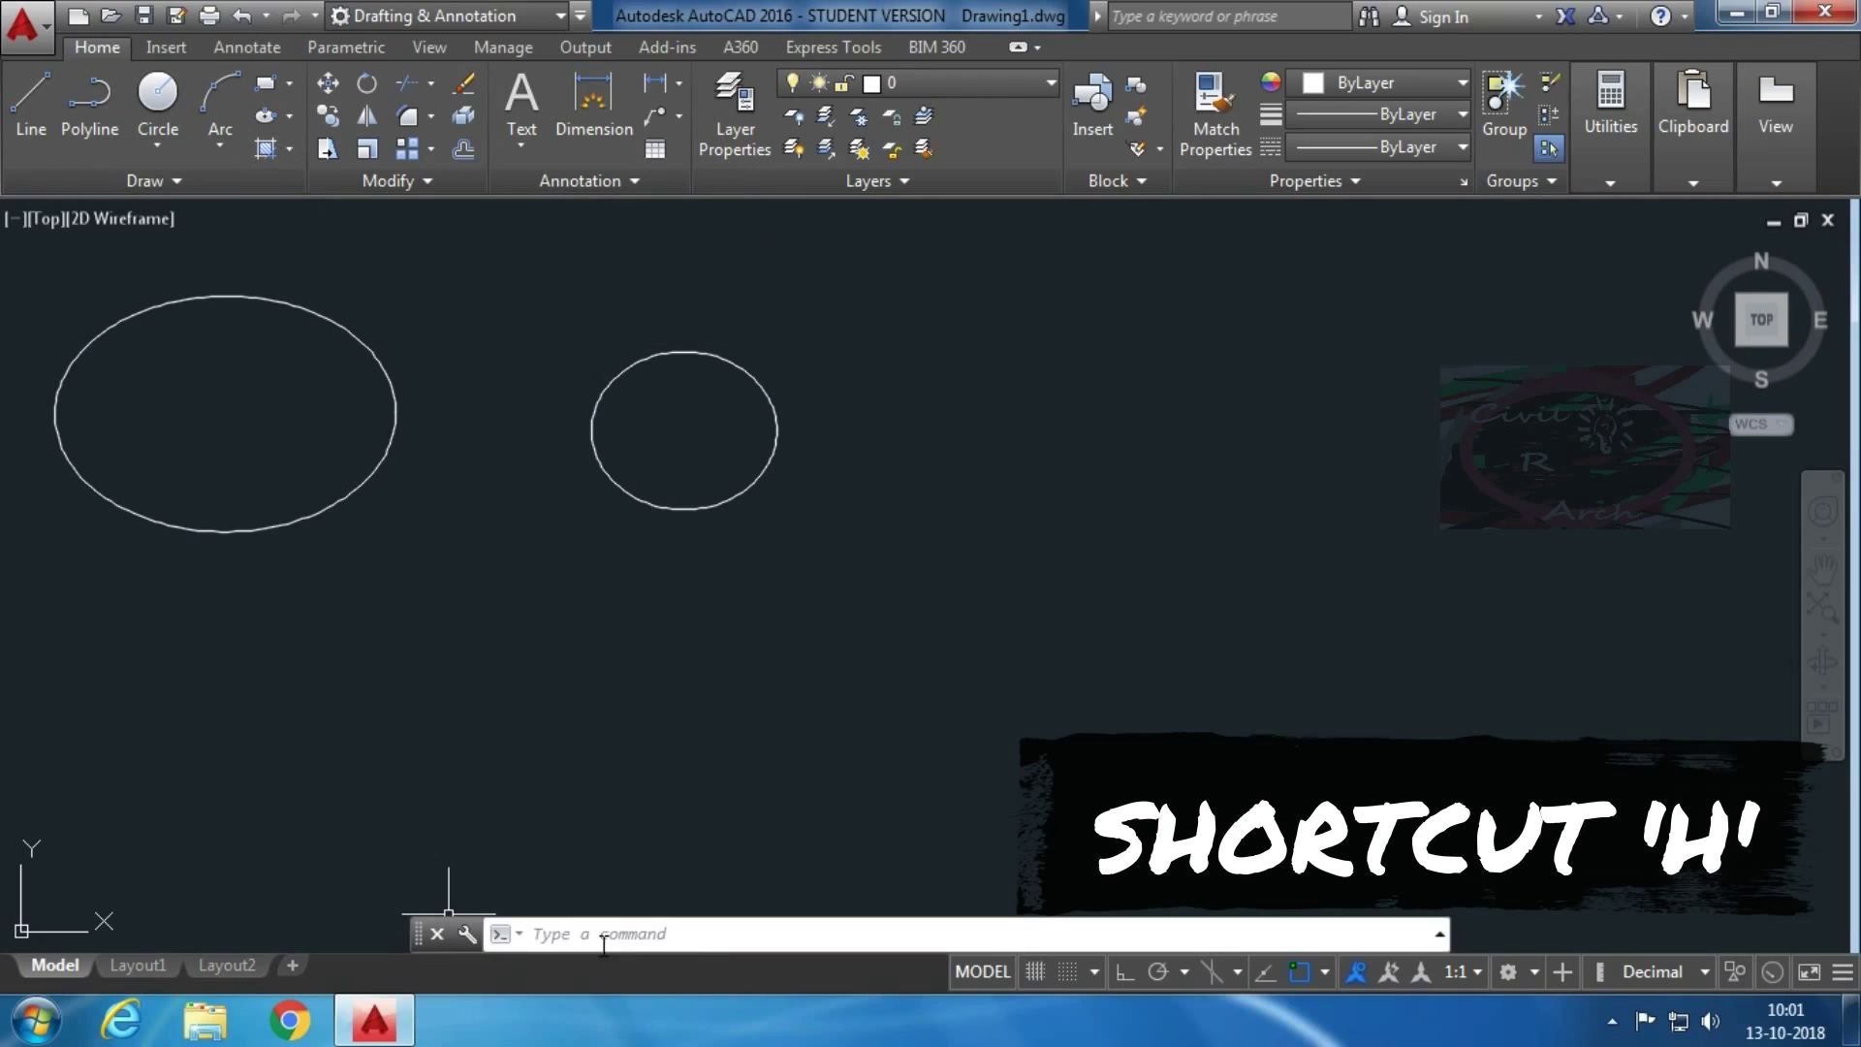
Start the Hatch command, browse the available hatch patterns and choose BRICK
{"action": "left_click", "coordinate": [607, 940]}
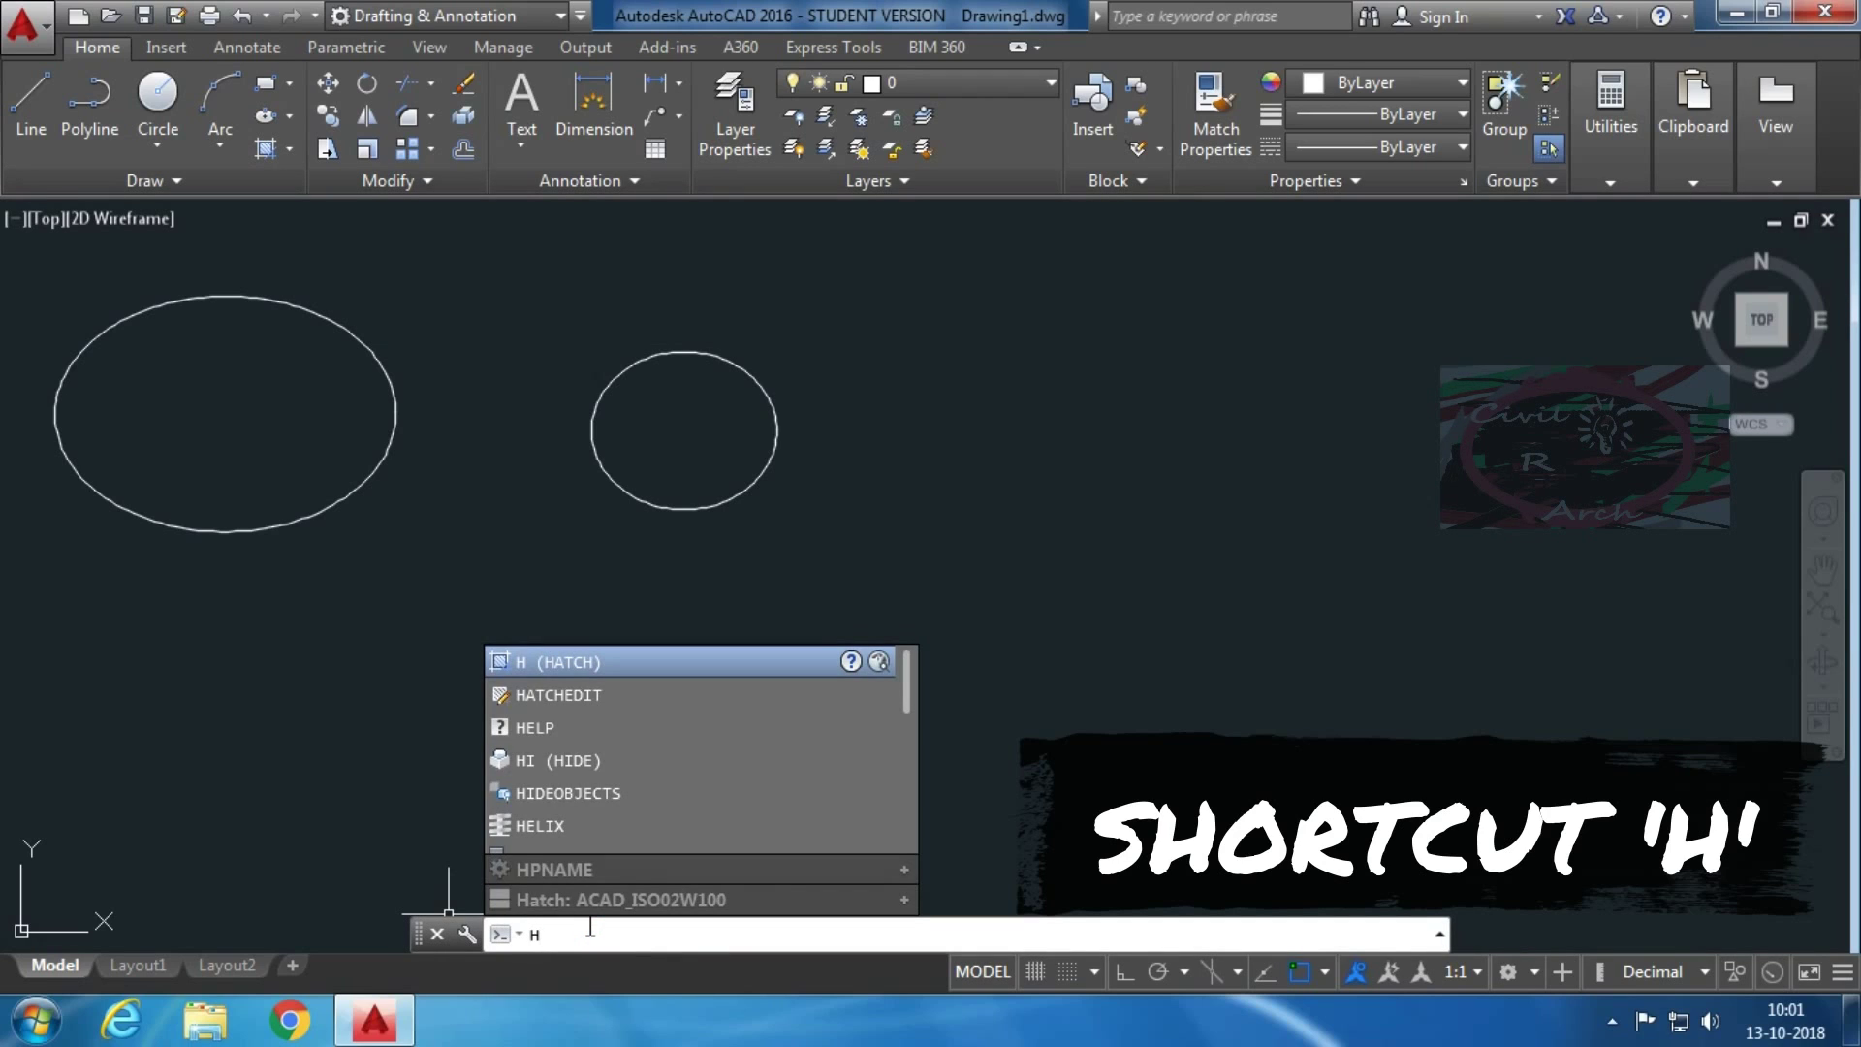
{"action": "key", "text": "Return"}
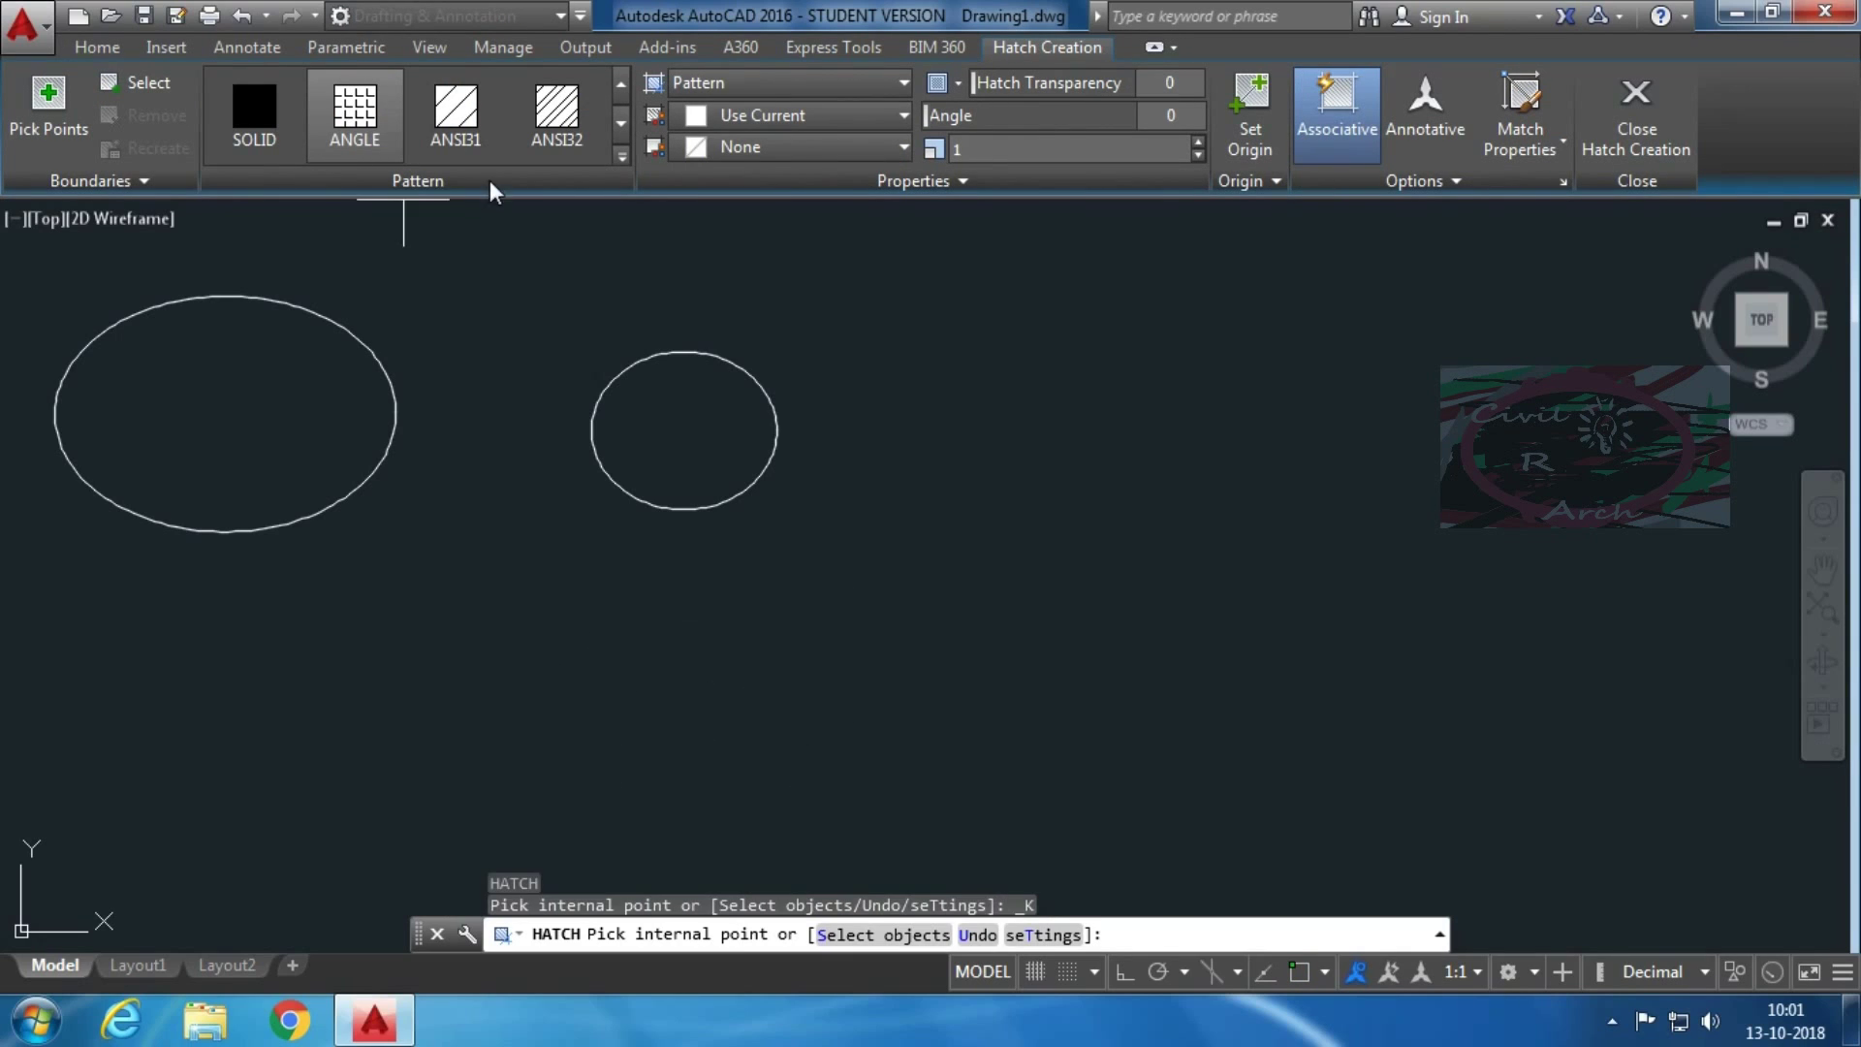
{"action": "left_click", "coordinate": [621, 156]}
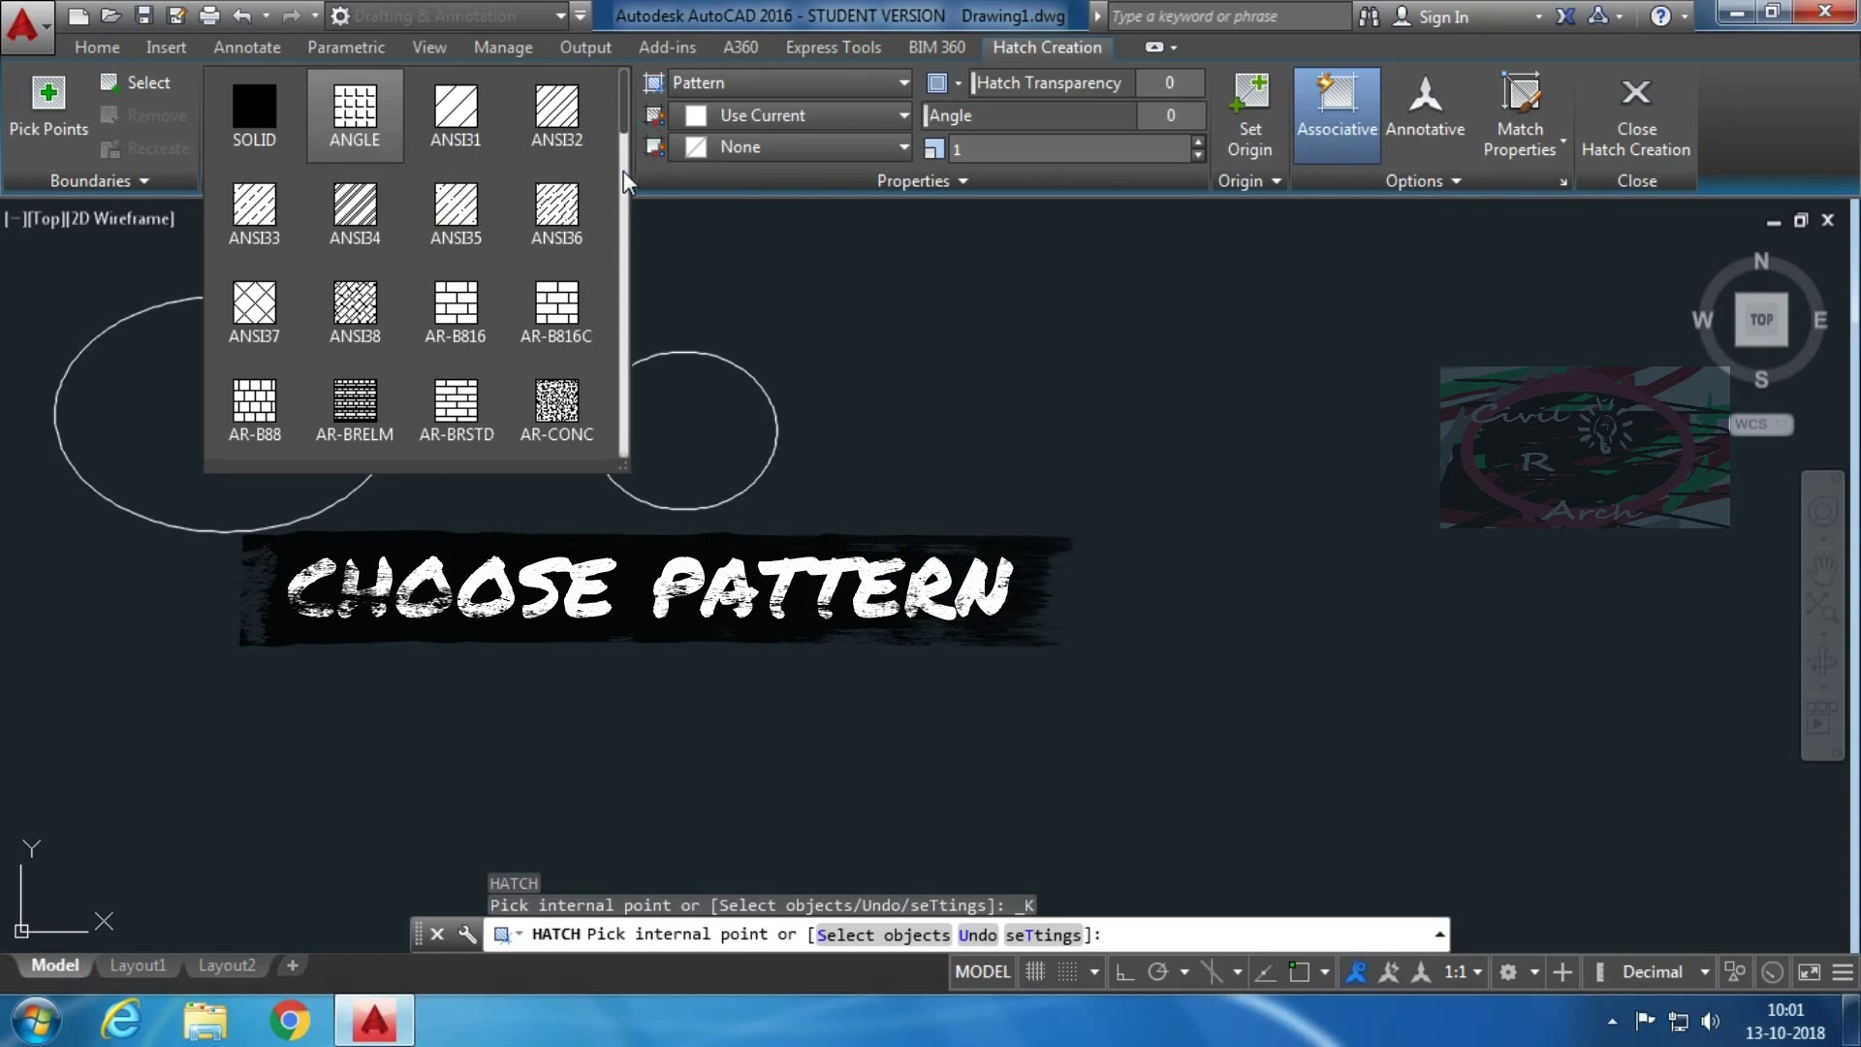
{"action": "left_click", "coordinate": [624, 221]}
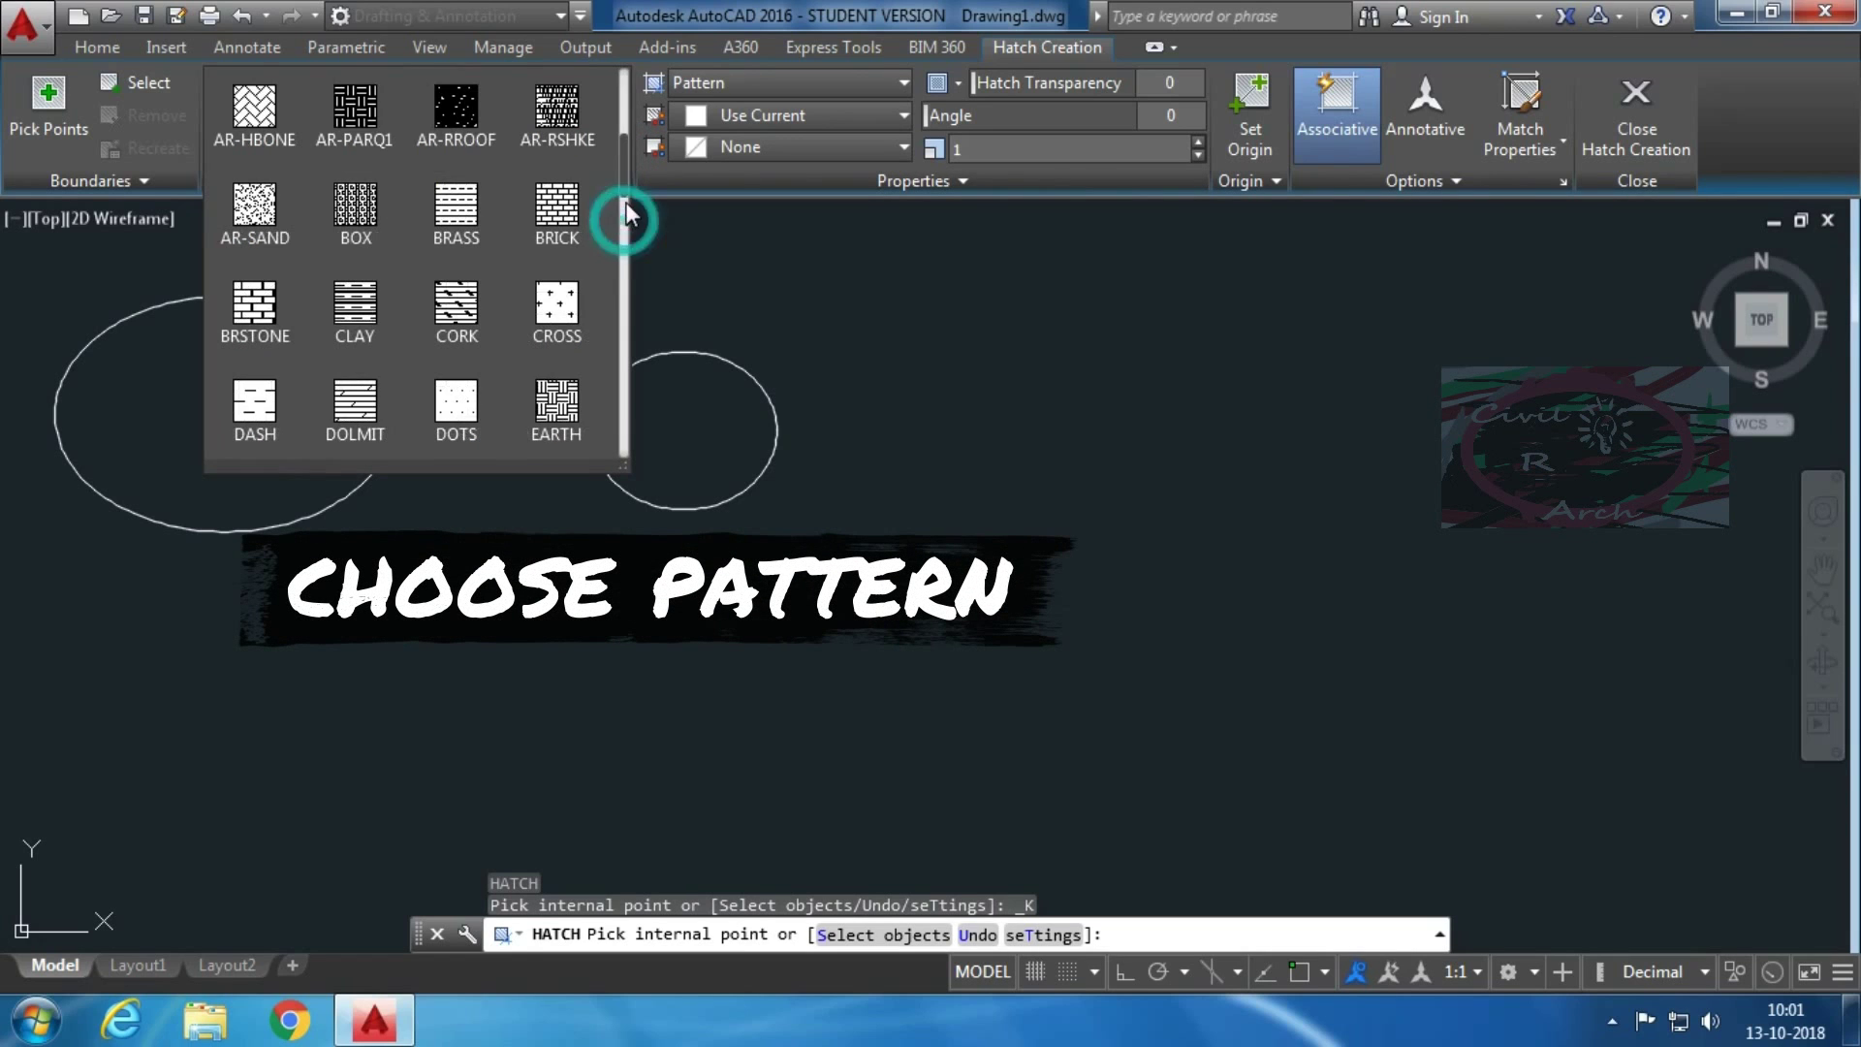
{"action": "left_click", "coordinate": [625, 97]}
{"action": "left_click", "coordinate": [624, 260]}
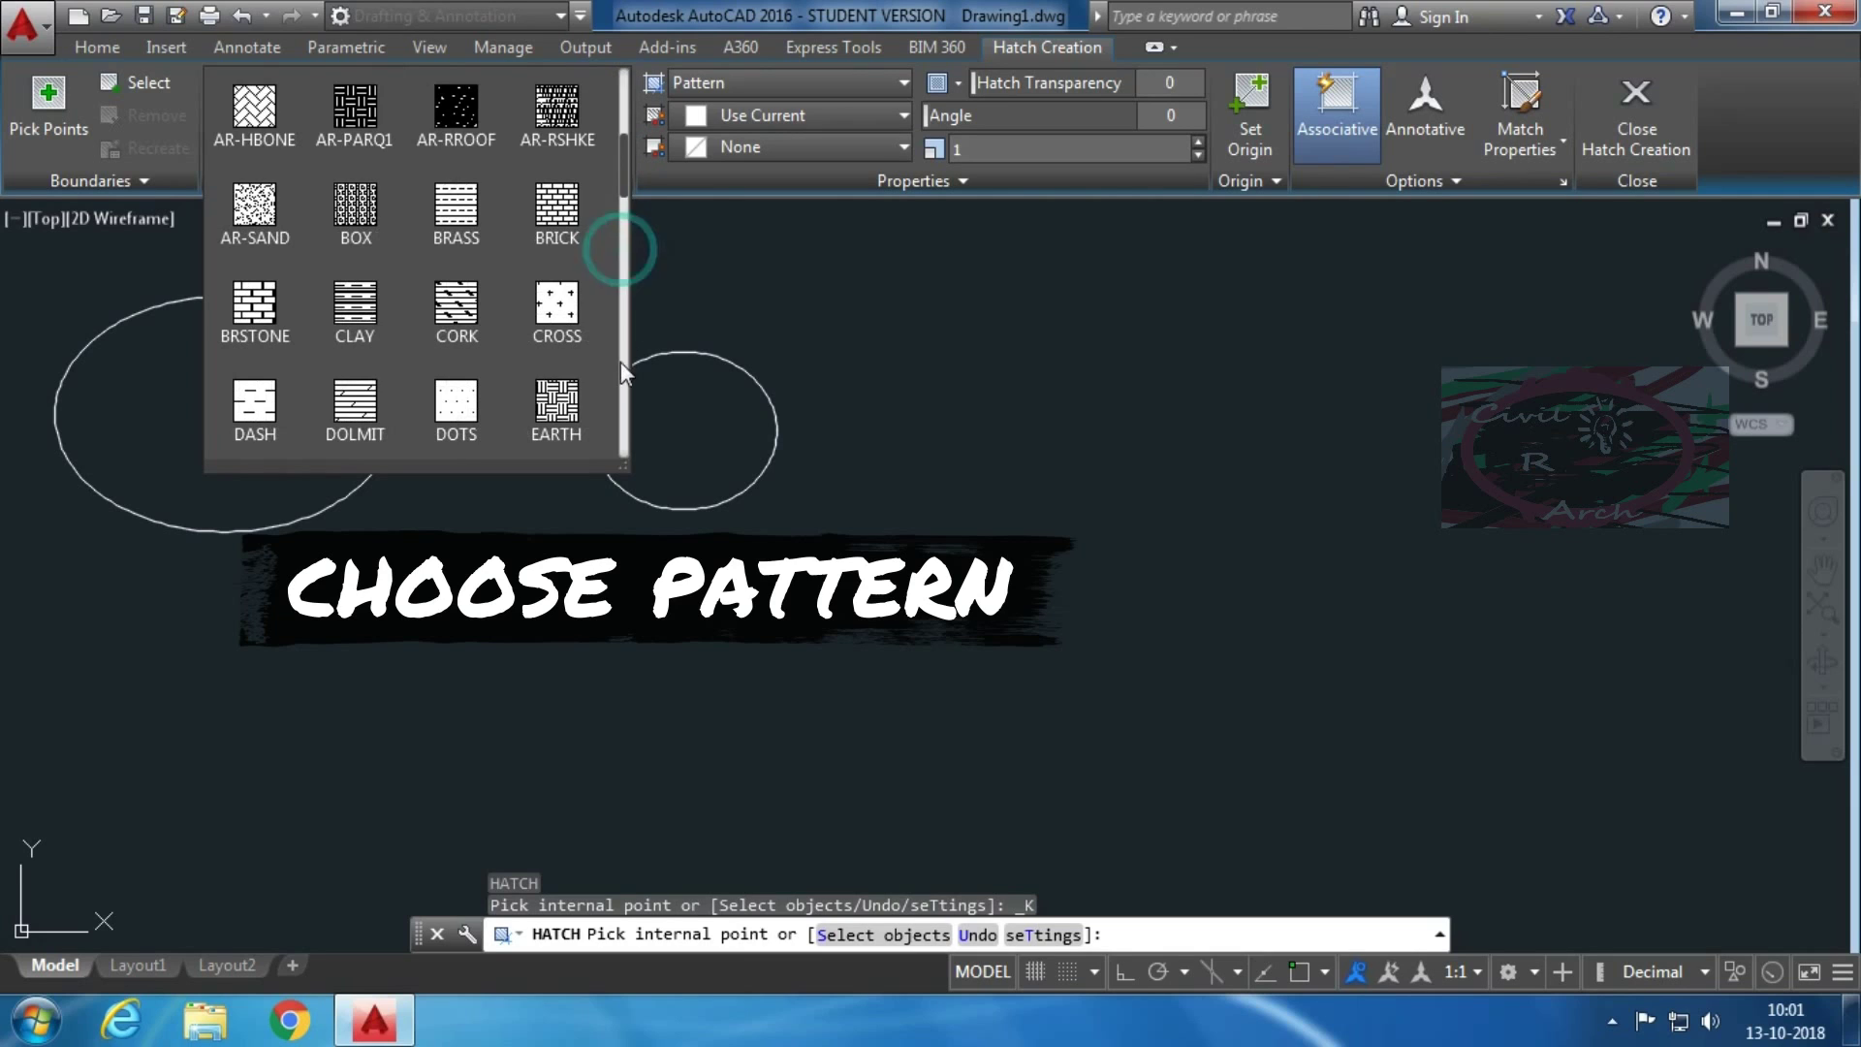
{"action": "left_click", "coordinate": [624, 438]}
{"action": "left_click", "coordinate": [624, 445]}
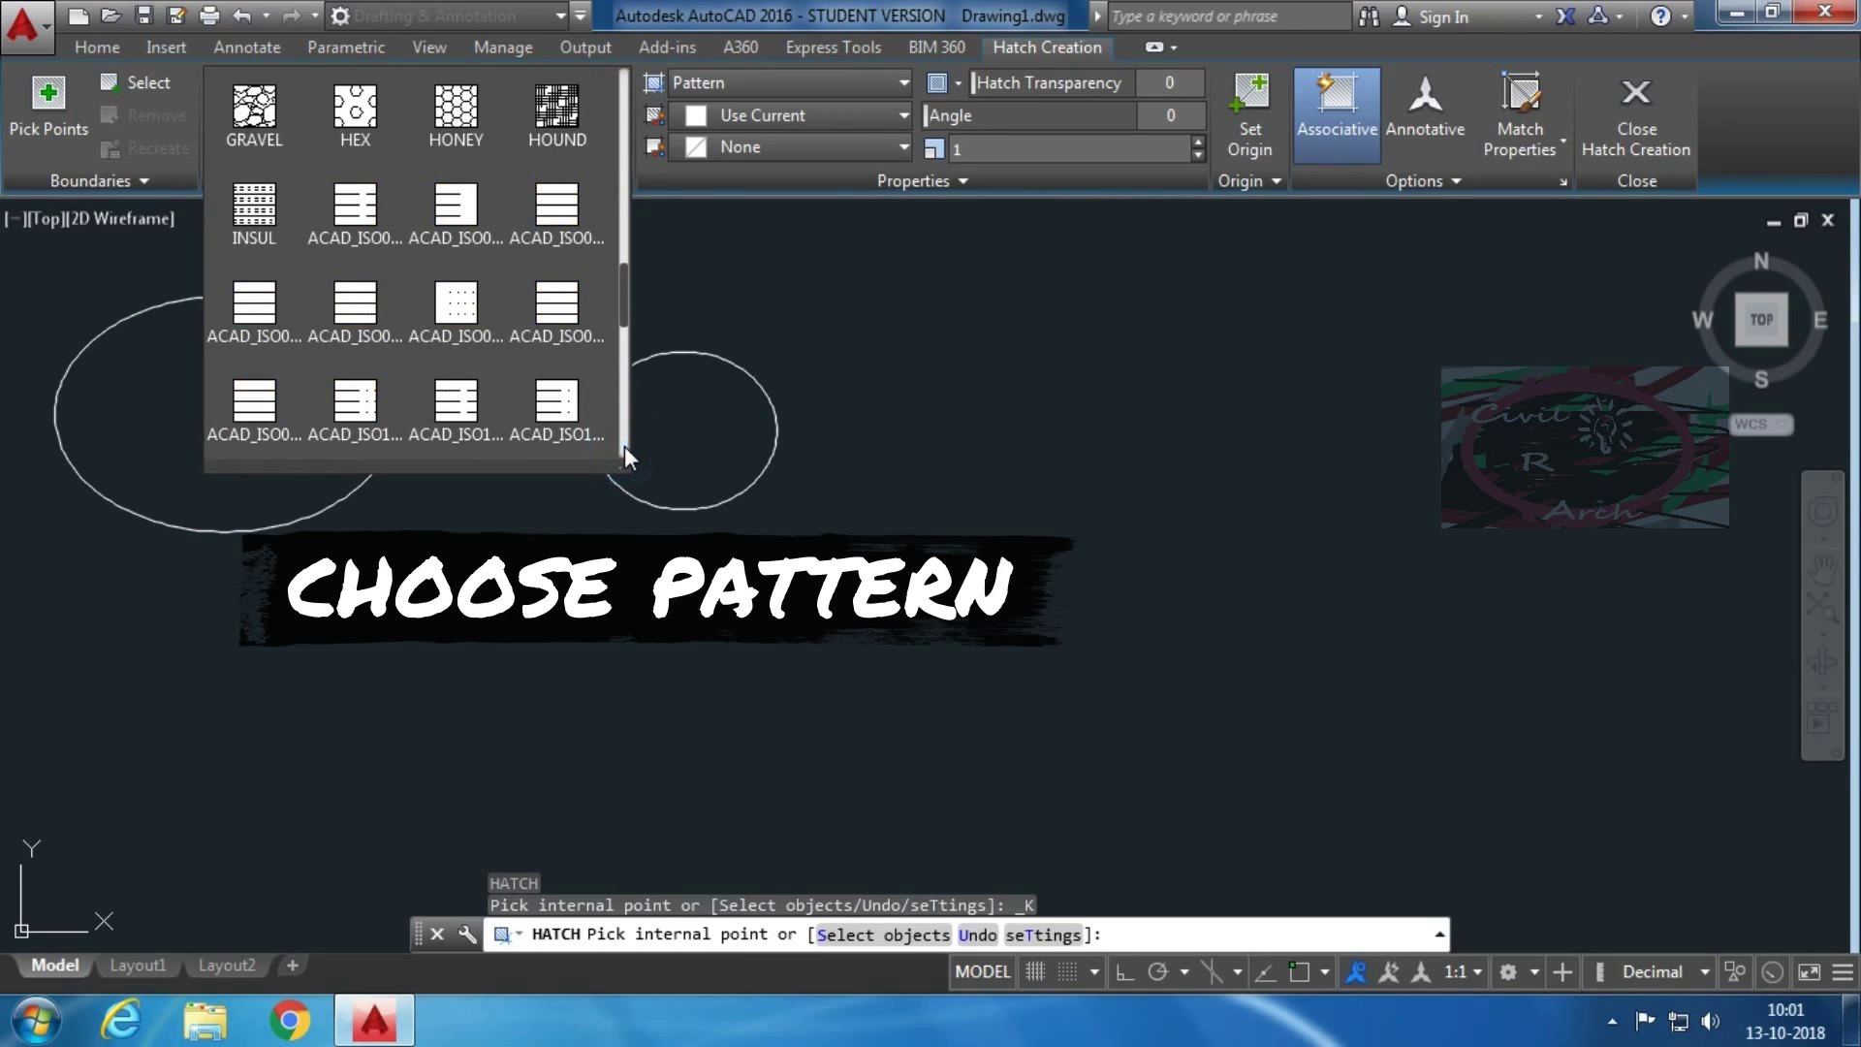
{"action": "left_click", "coordinate": [624, 446]}
{"action": "left_click", "coordinate": [625, 446]}
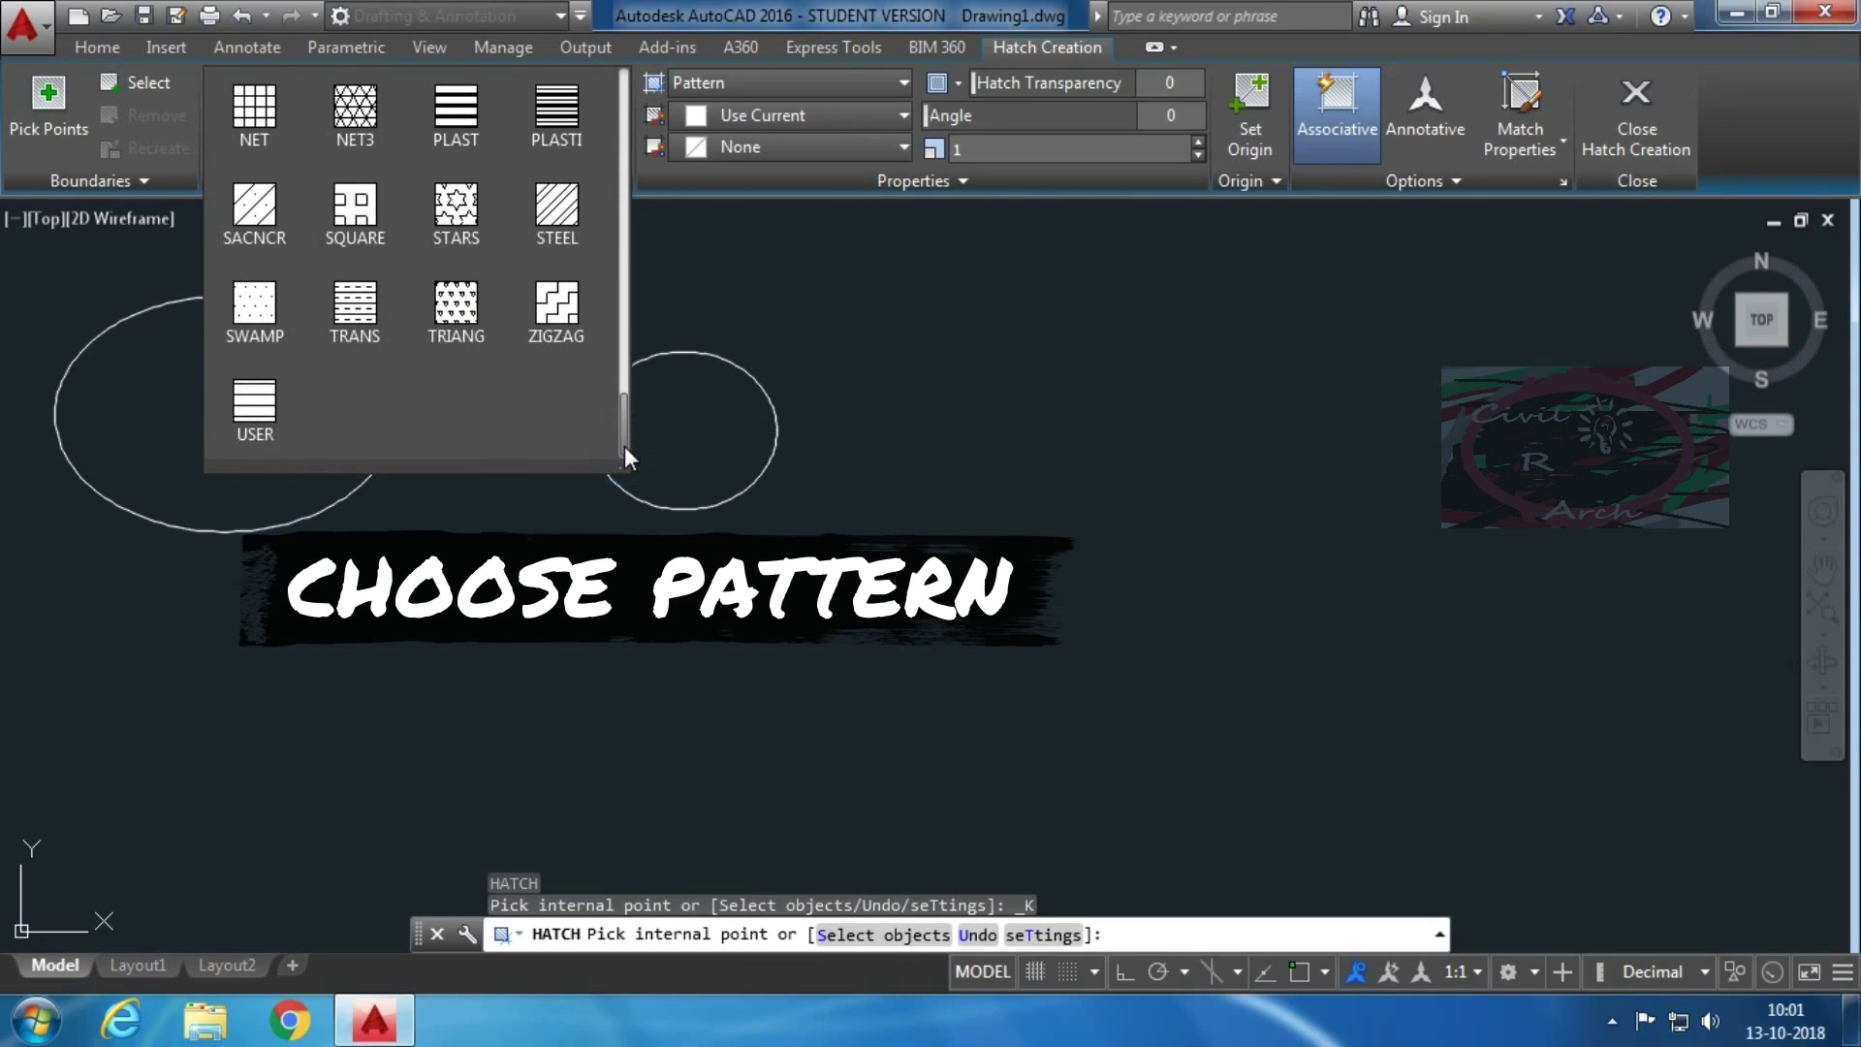
{"action": "mouse_move", "coordinate": [624, 436]}
{"action": "left_mouse_down"}
{"action": "mouse_move", "coordinate": [614, 293]}
{"action": "mouse_move", "coordinate": [648, 169]}
{"action": "left_mouse_up"}
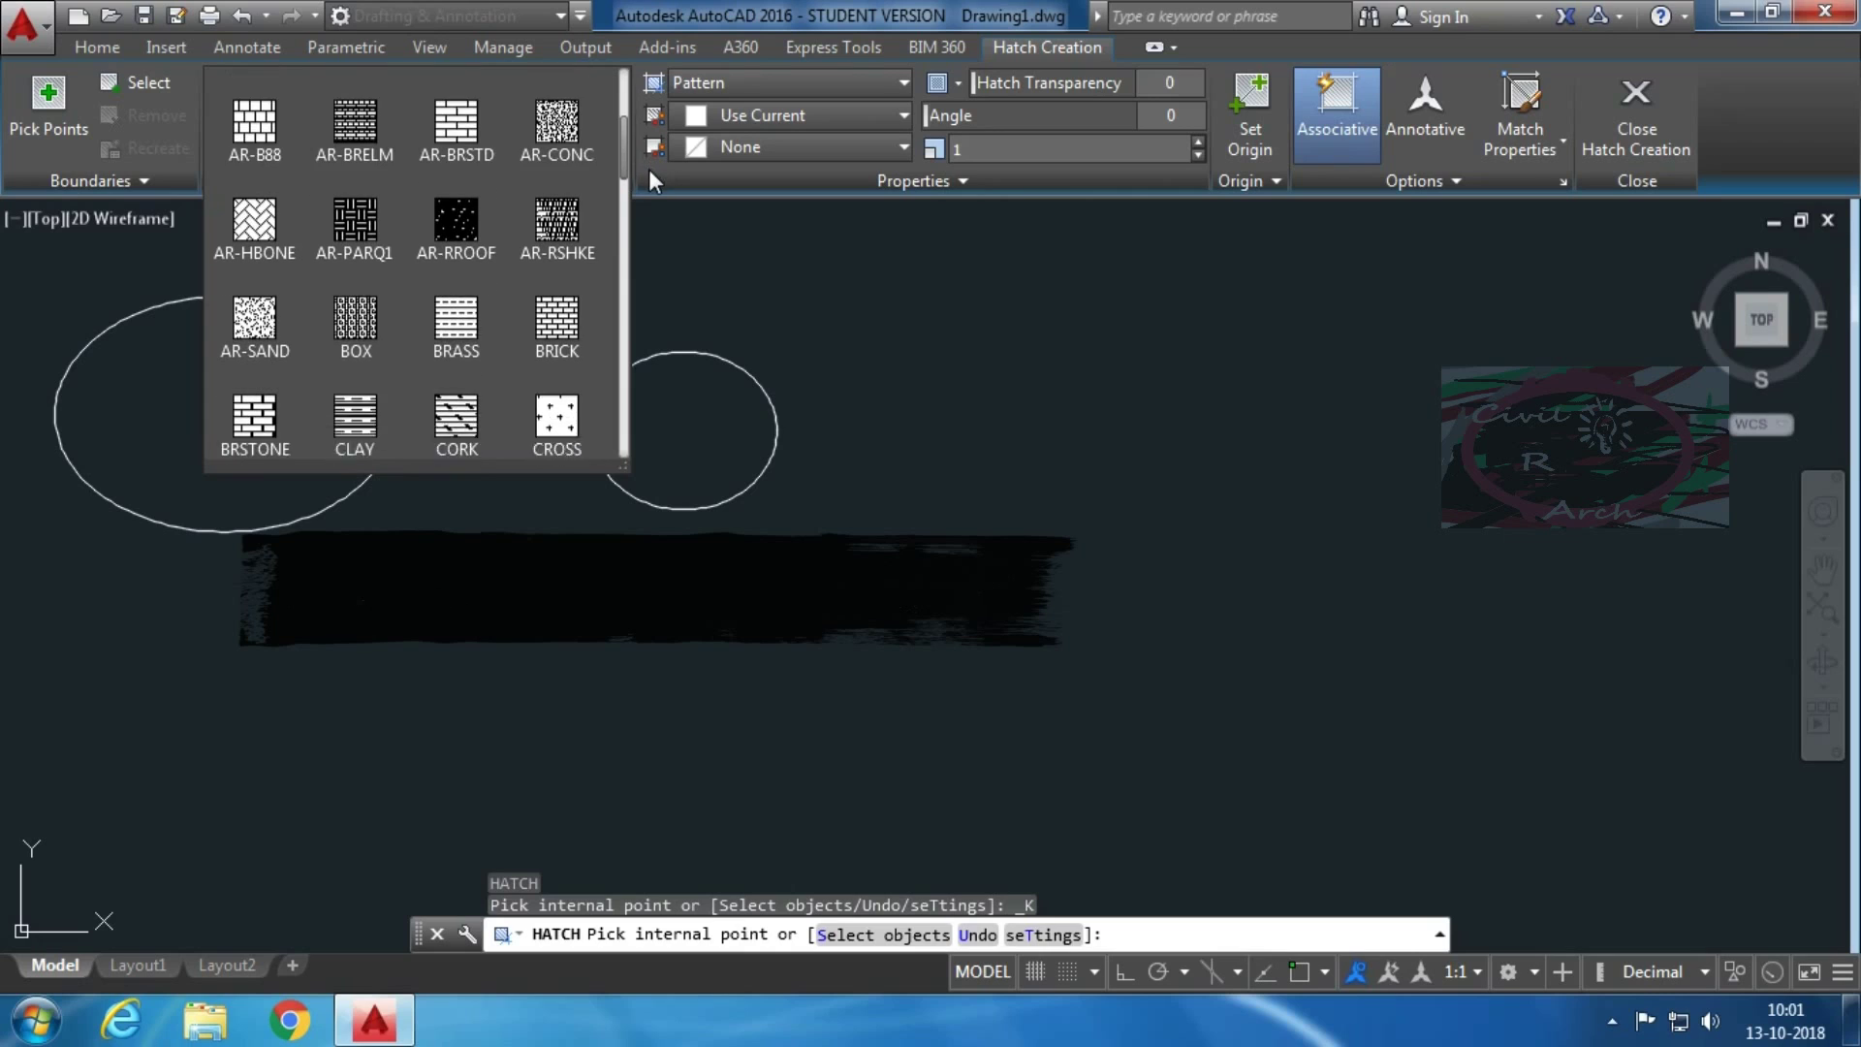
{"action": "left_click", "coordinate": [554, 306]}
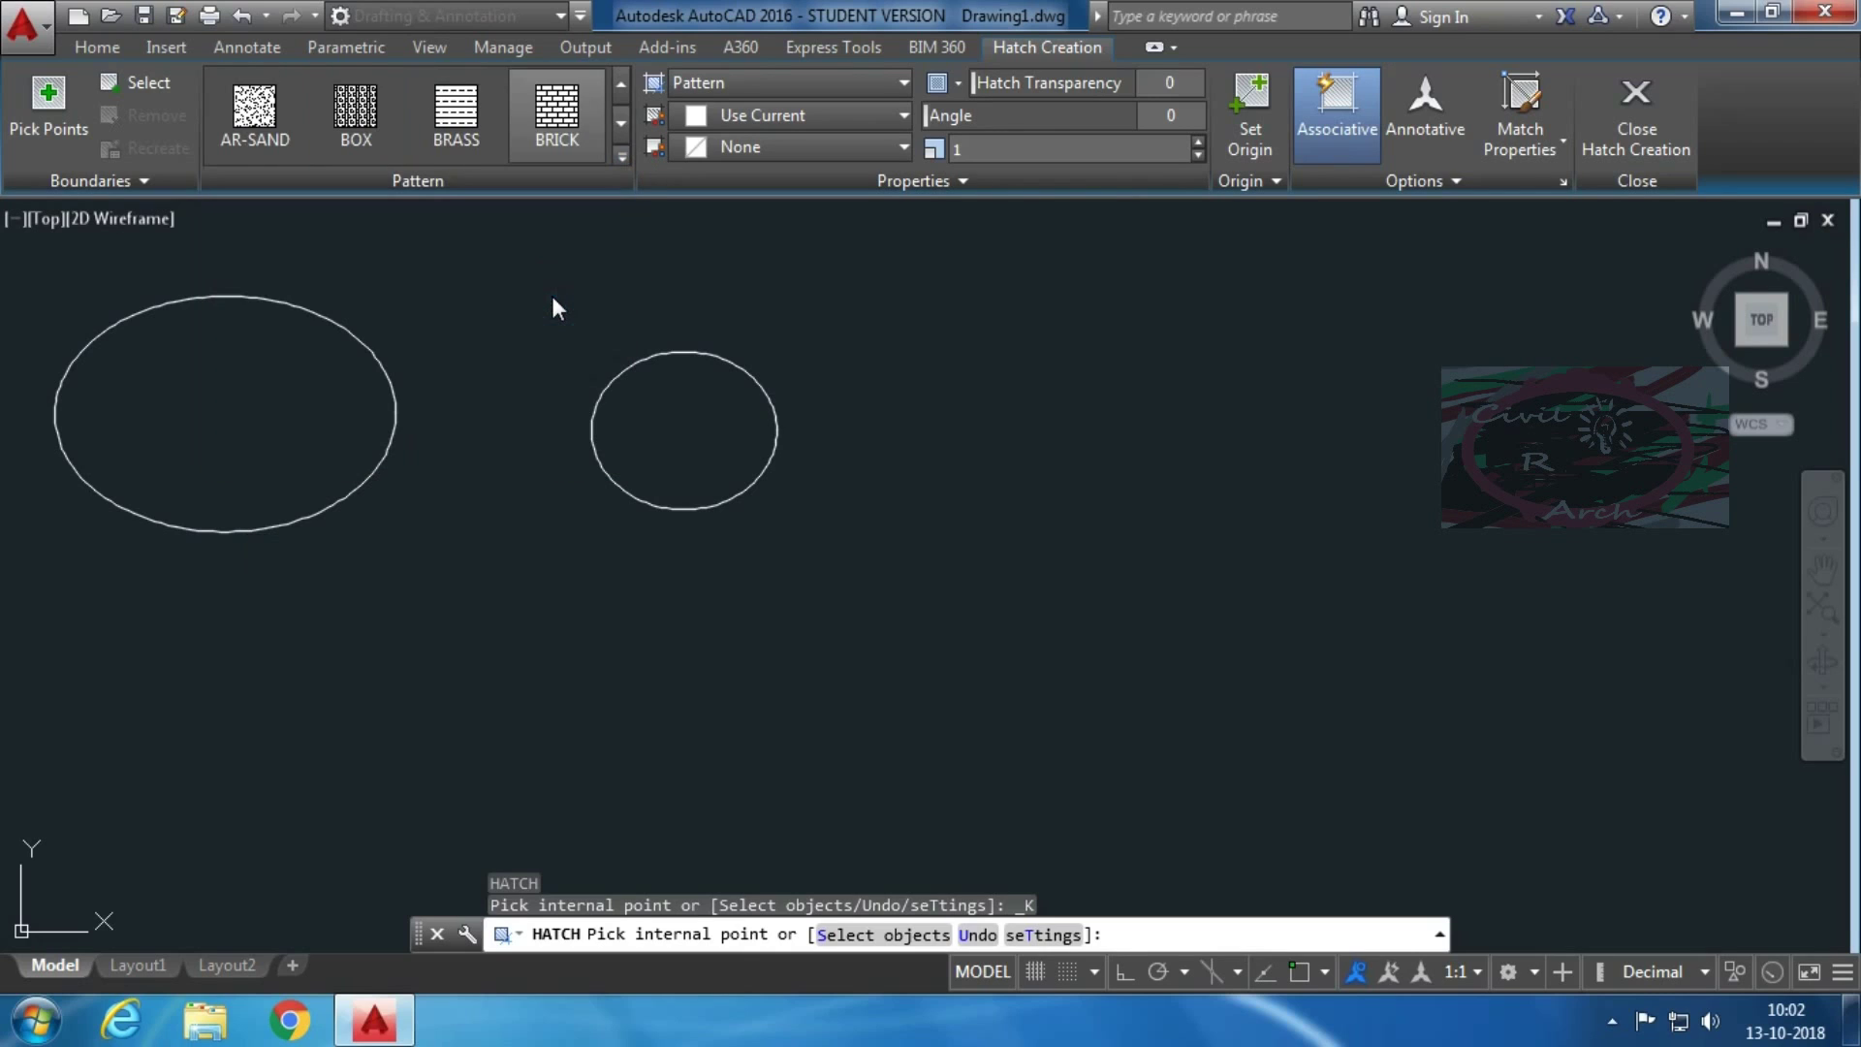
Fill the large ellipse with the brick hatch at a pattern scale of 20
{"action": "middle_click_drag", "start_coordinate": [467, 654], "coordinate": [507, 685]}
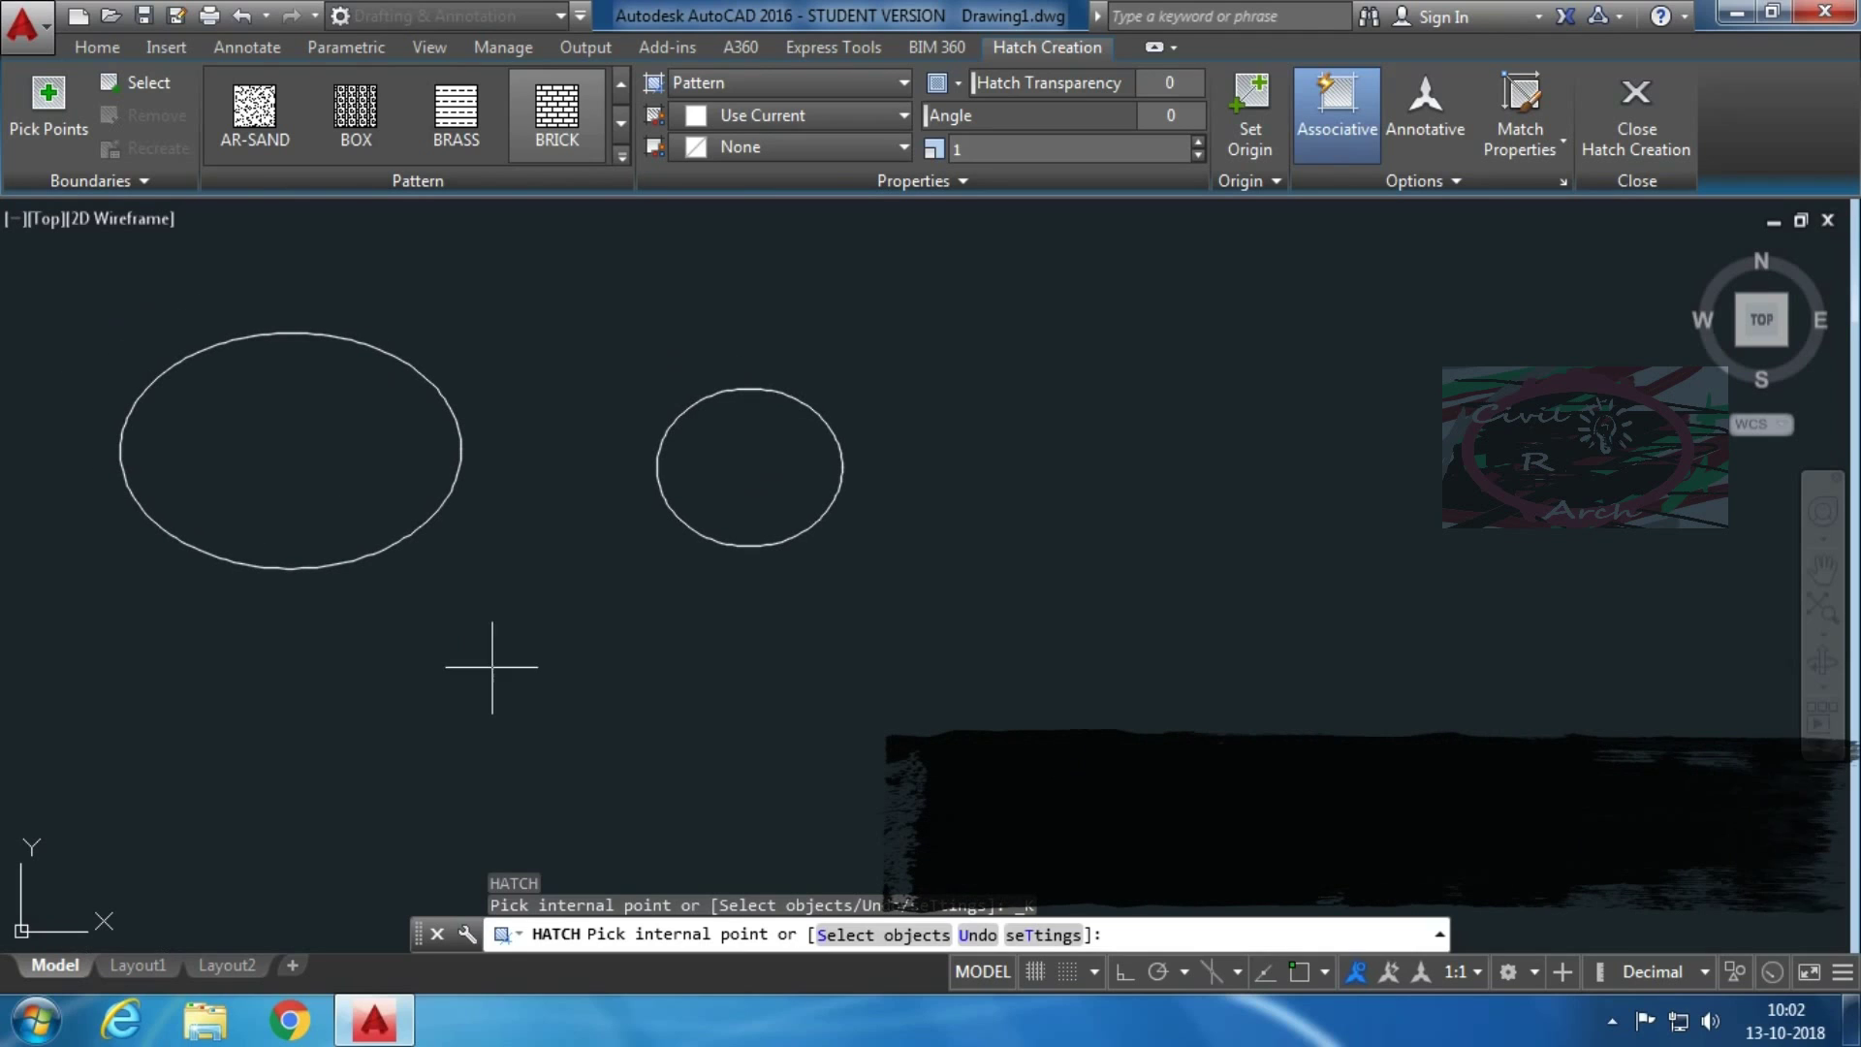
{"action": "left_click", "coordinate": [265, 463]}
{"action": "left_click", "coordinate": [266, 463]}
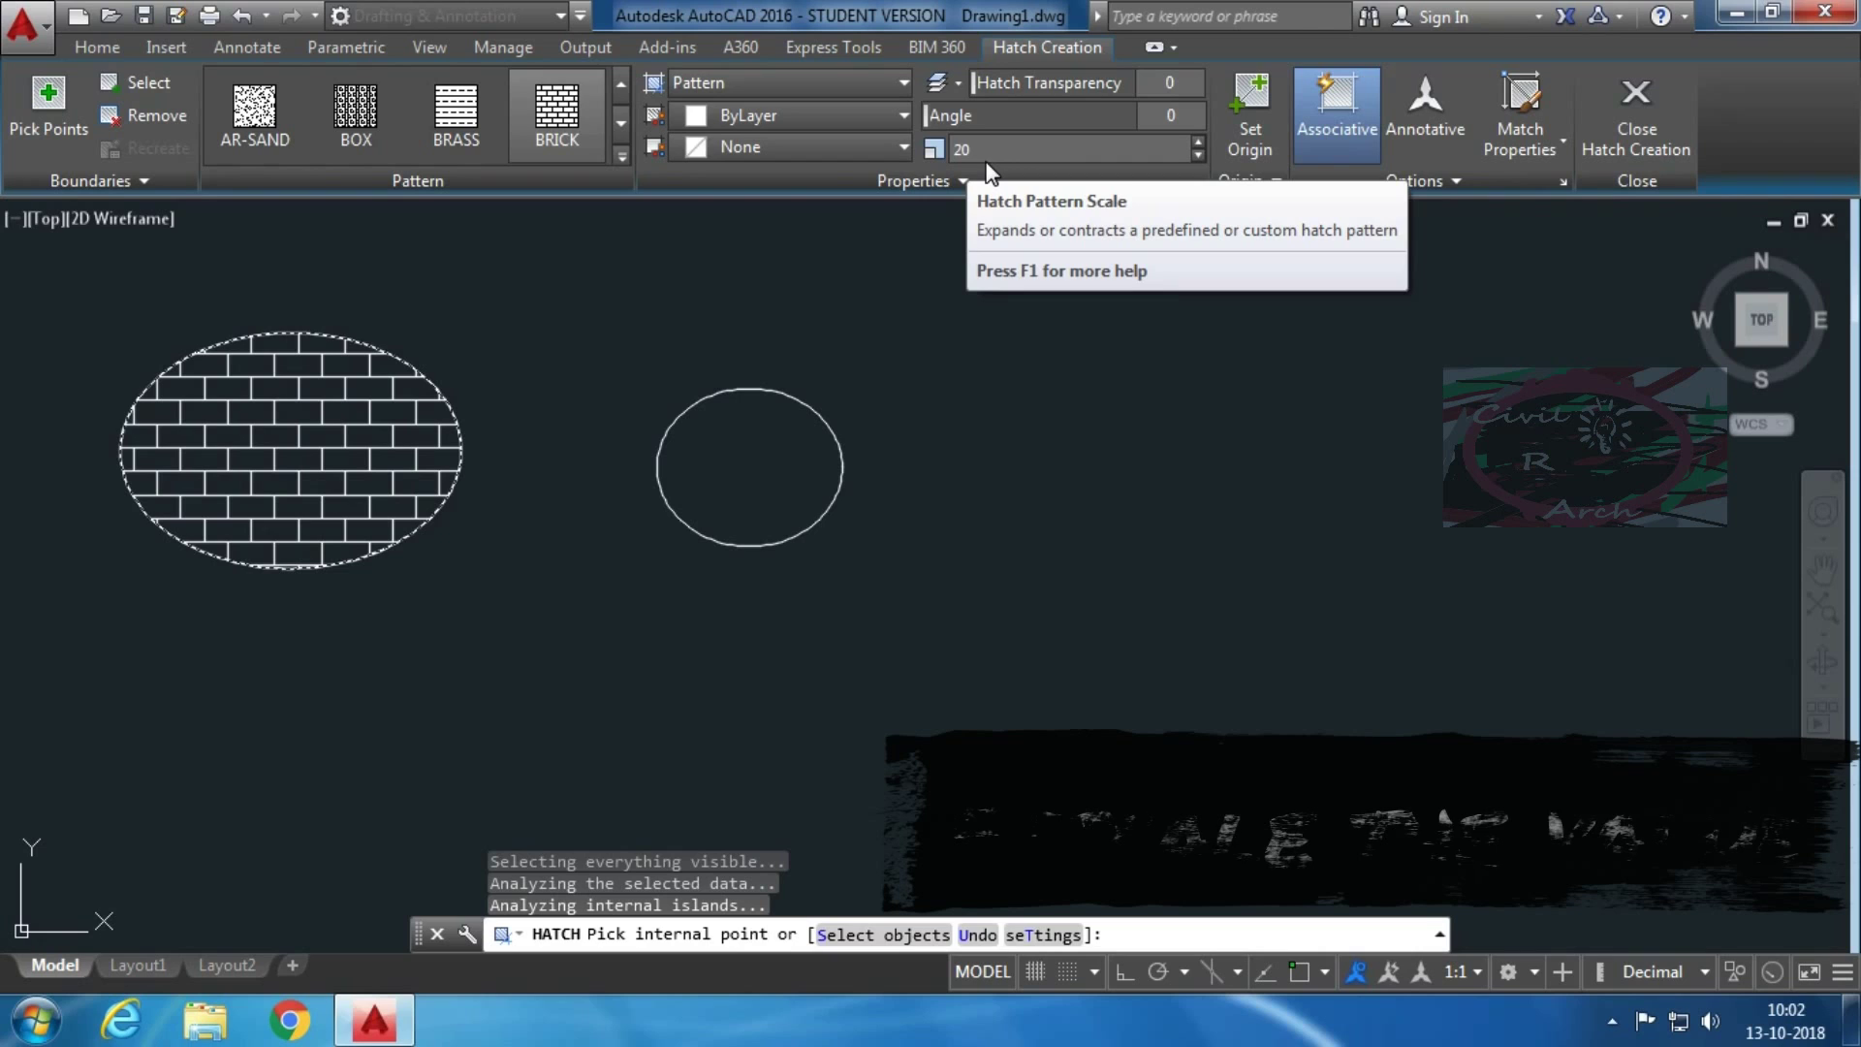
Hatch the inside of the smaller ellipse with the AR-SAND pattern
{"action": "left_click", "coordinate": [260, 136]}
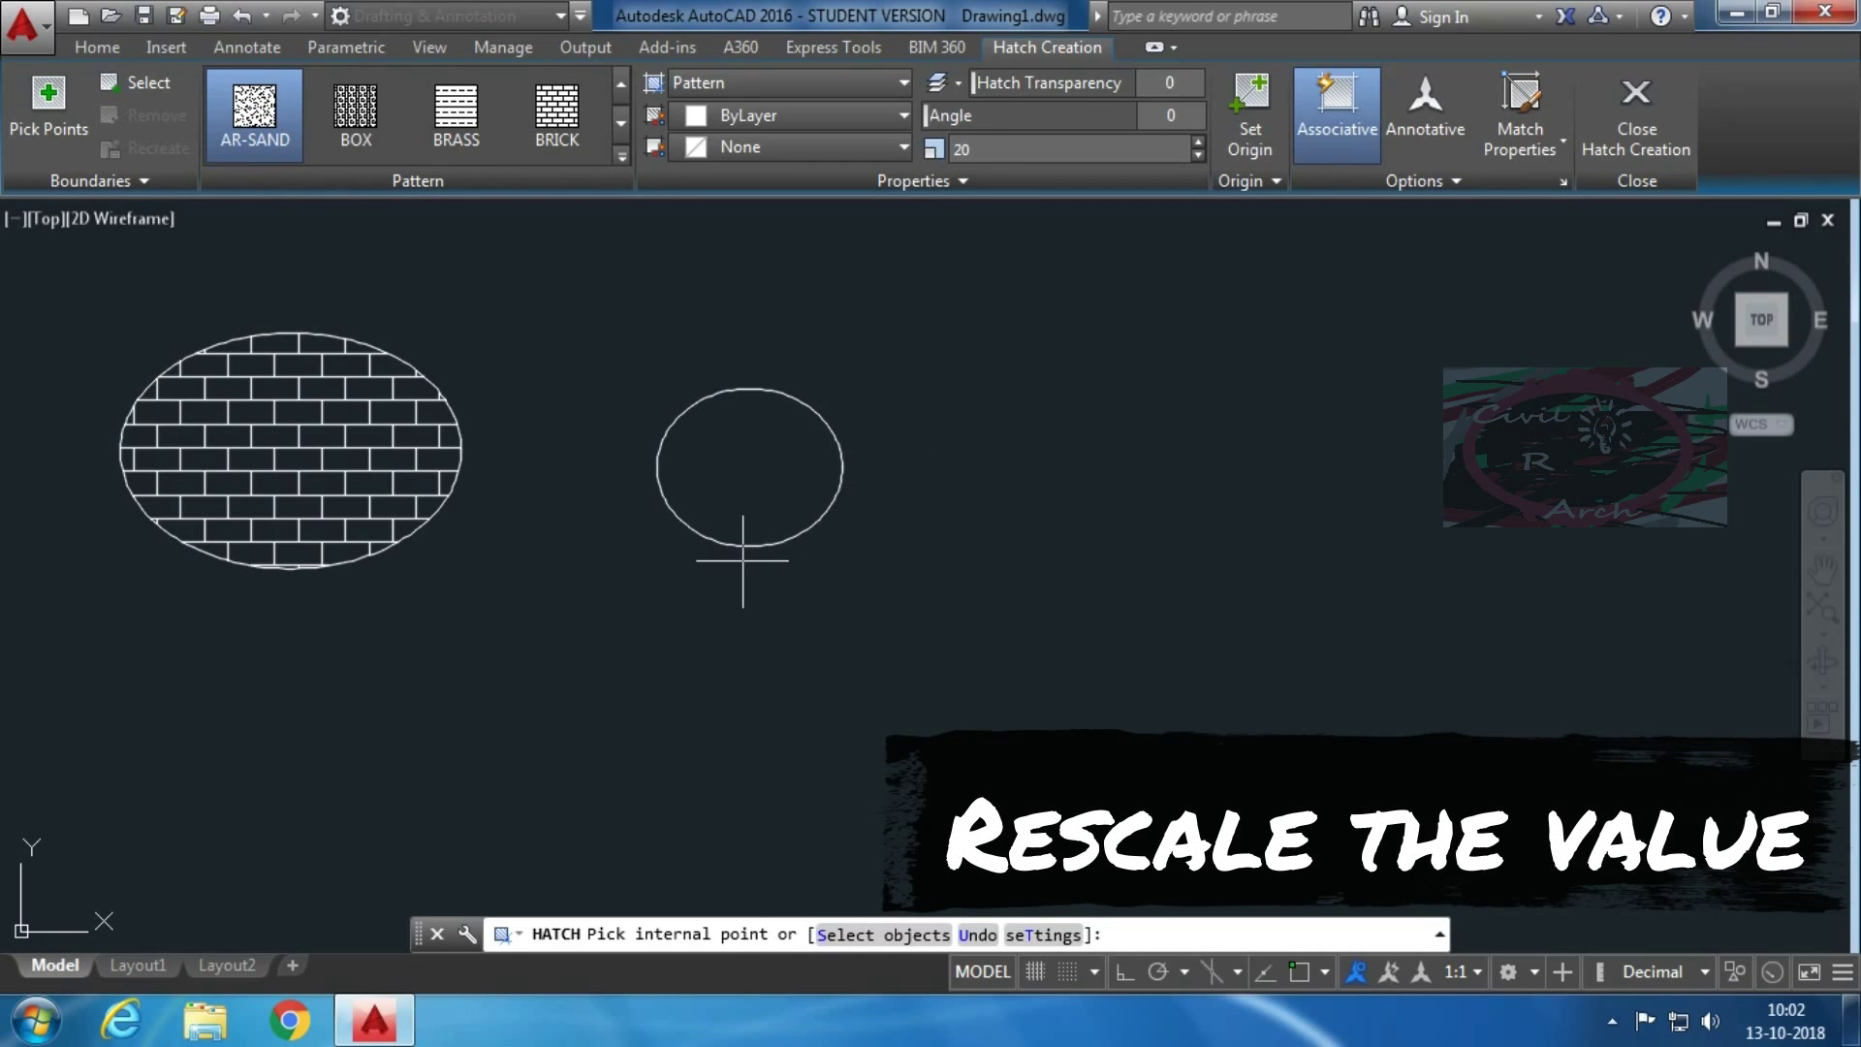
{"action": "left_click", "coordinate": [726, 489]}
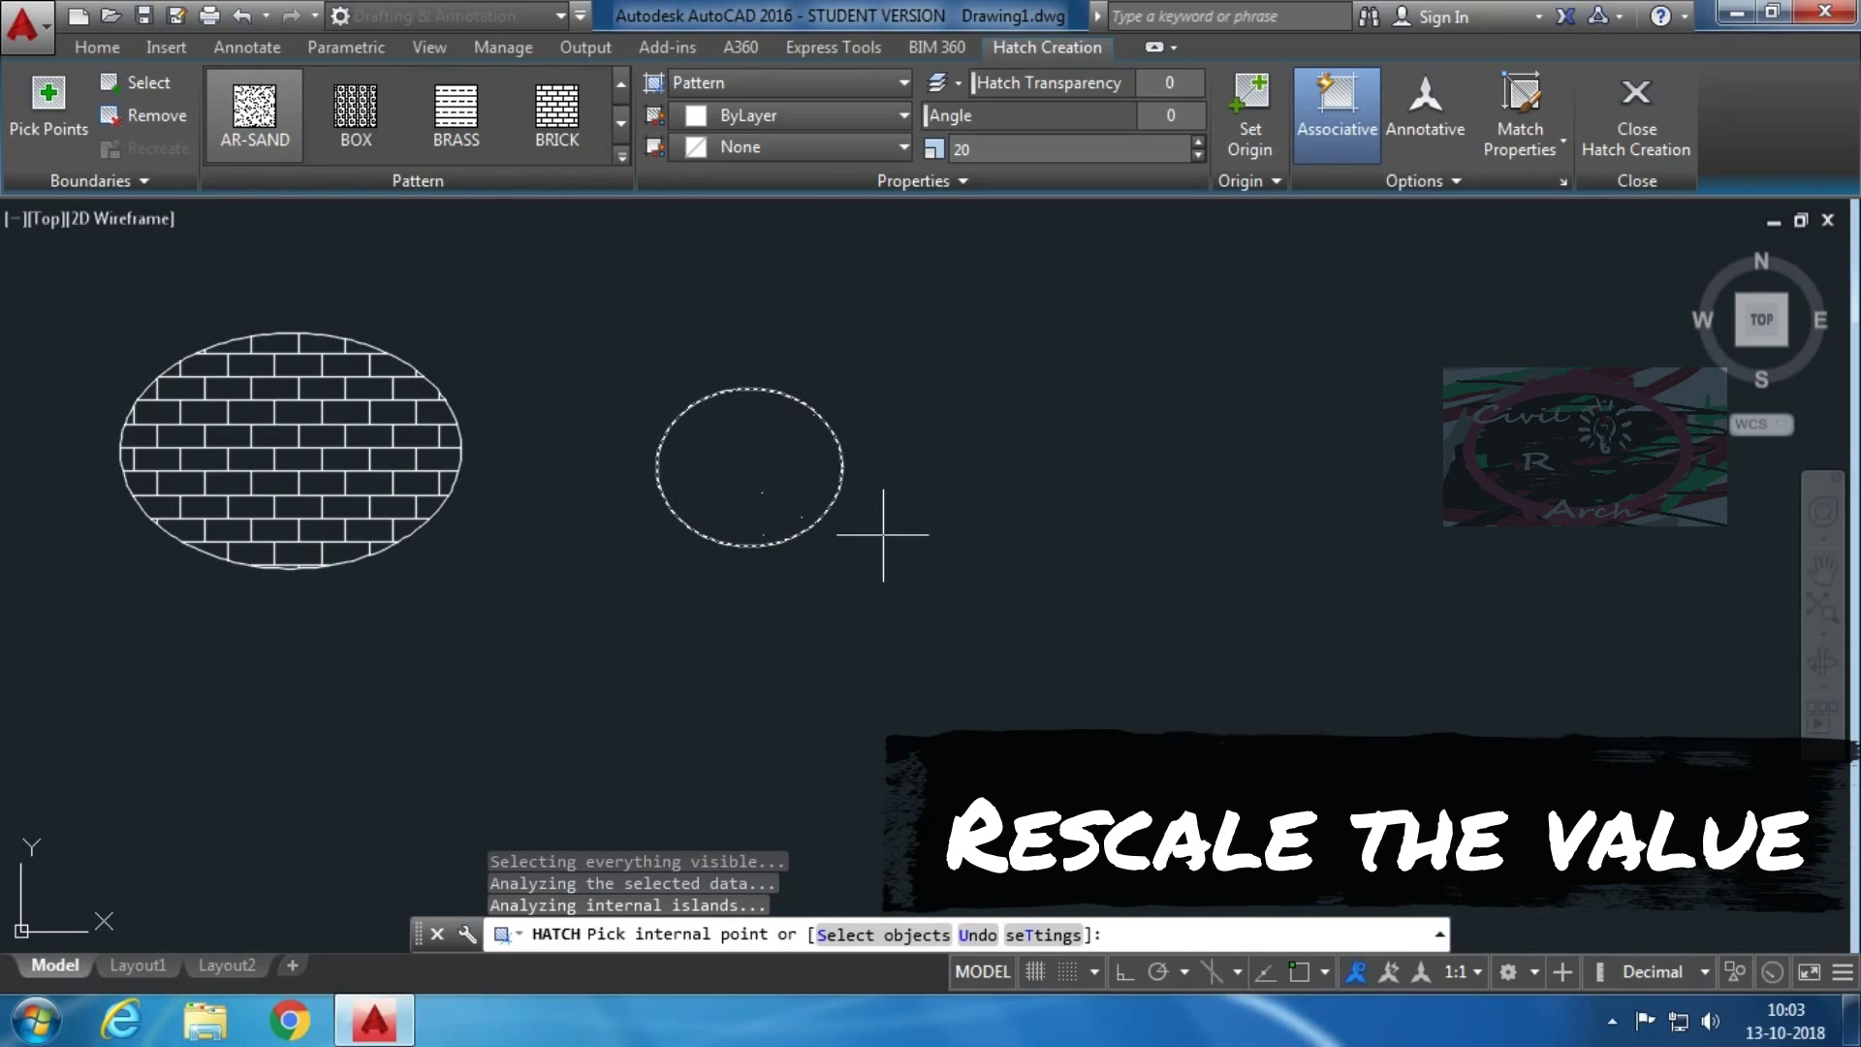
Try pattern scales of 1 and 5 on the AR-SAND hatch in the smaller ellipse
{"action": "left_click", "coordinate": [982, 150]}
{"action": "type", "text": "1"}
{"action": "key", "text": "Return"}
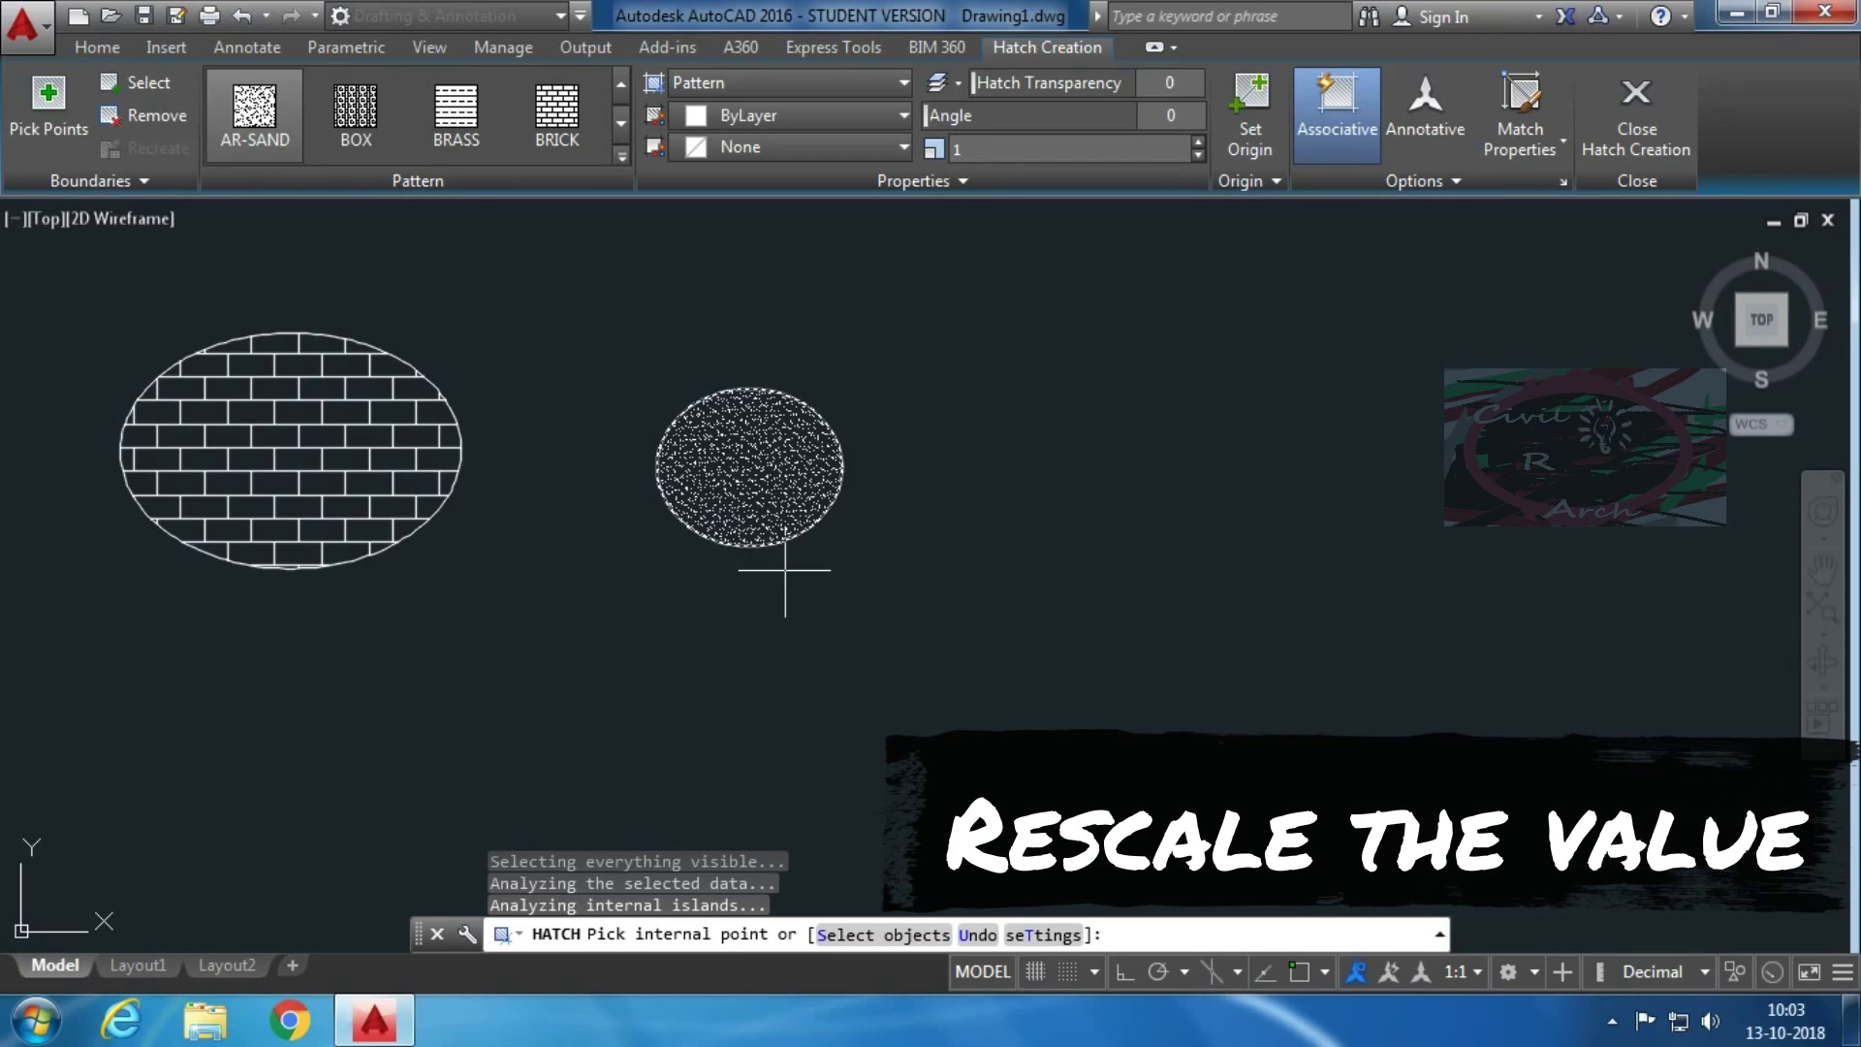
{"action": "left_click", "coordinate": [927, 147]}
{"action": "type", "text": "5"}
{"action": "key", "text": "Return"}
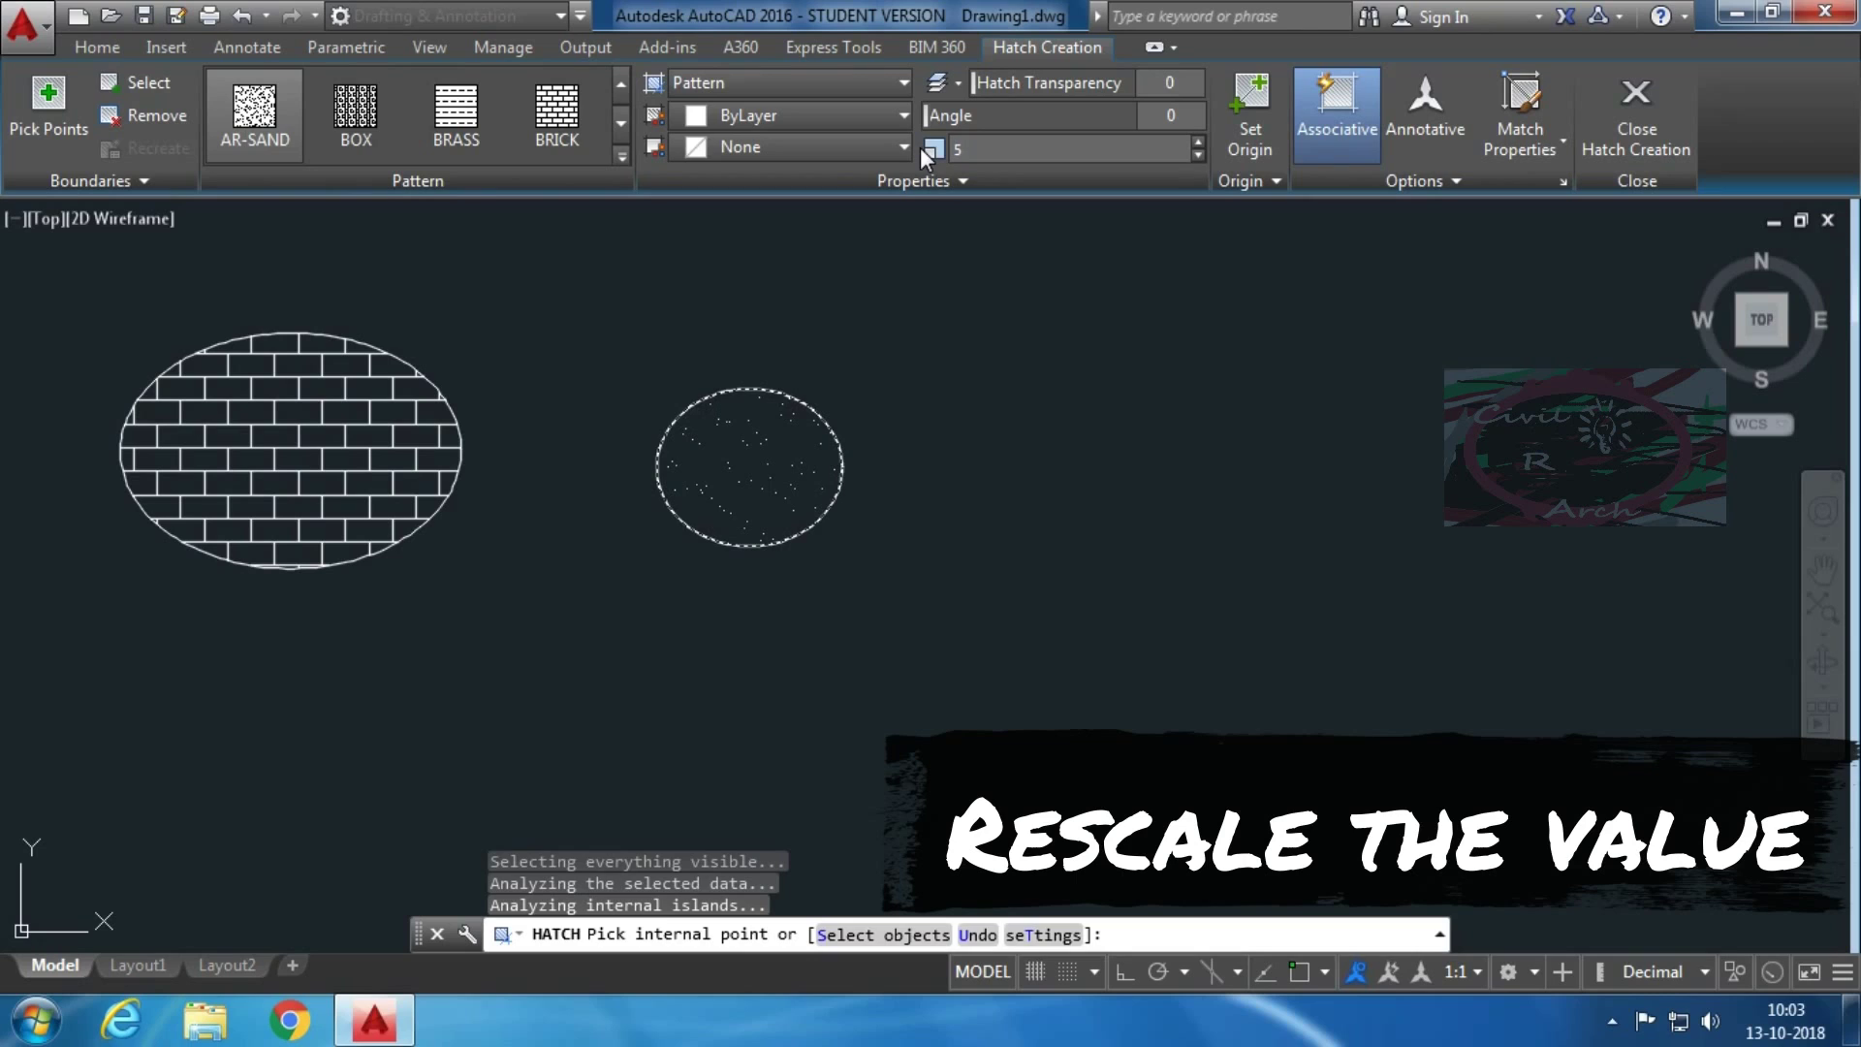
Set the AR-SAND hatch scale to 3 and finish the hatch
{"action": "left_click", "coordinate": [986, 153]}
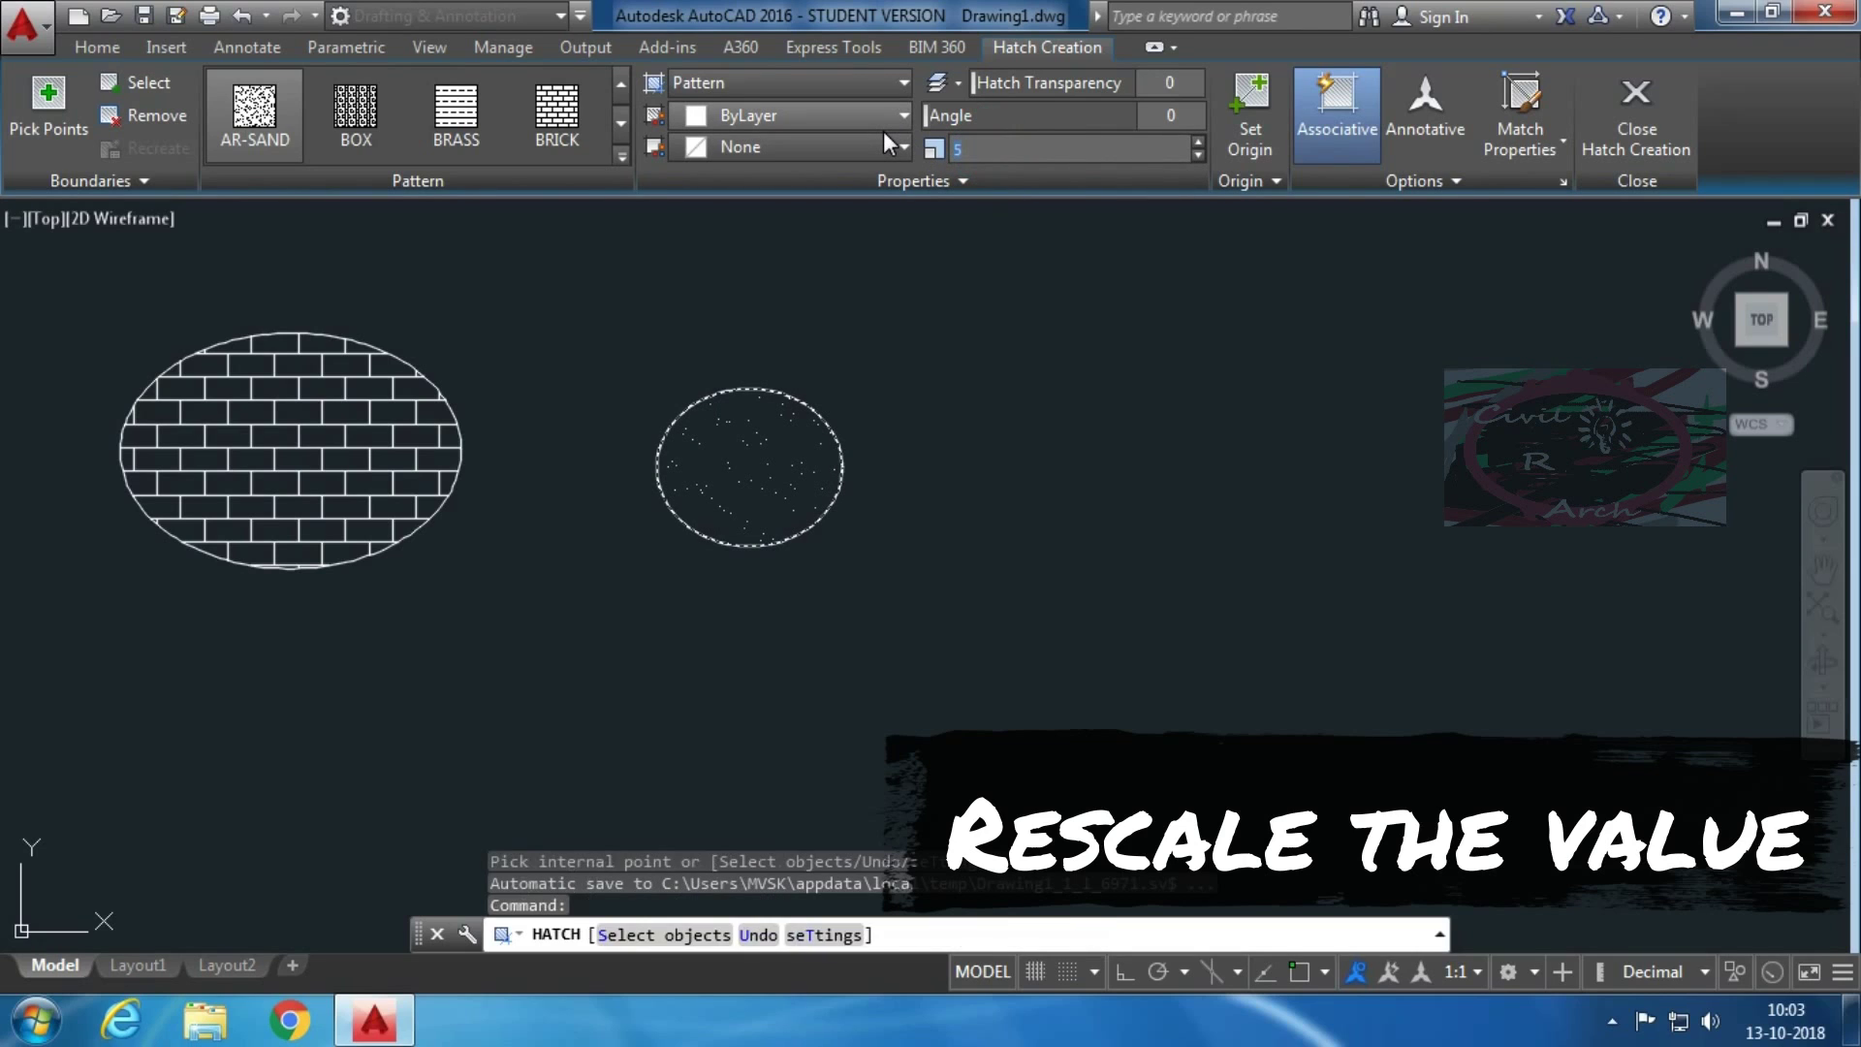
{"action": "type", "text": "3"}
{"action": "key", "text": "Return"}
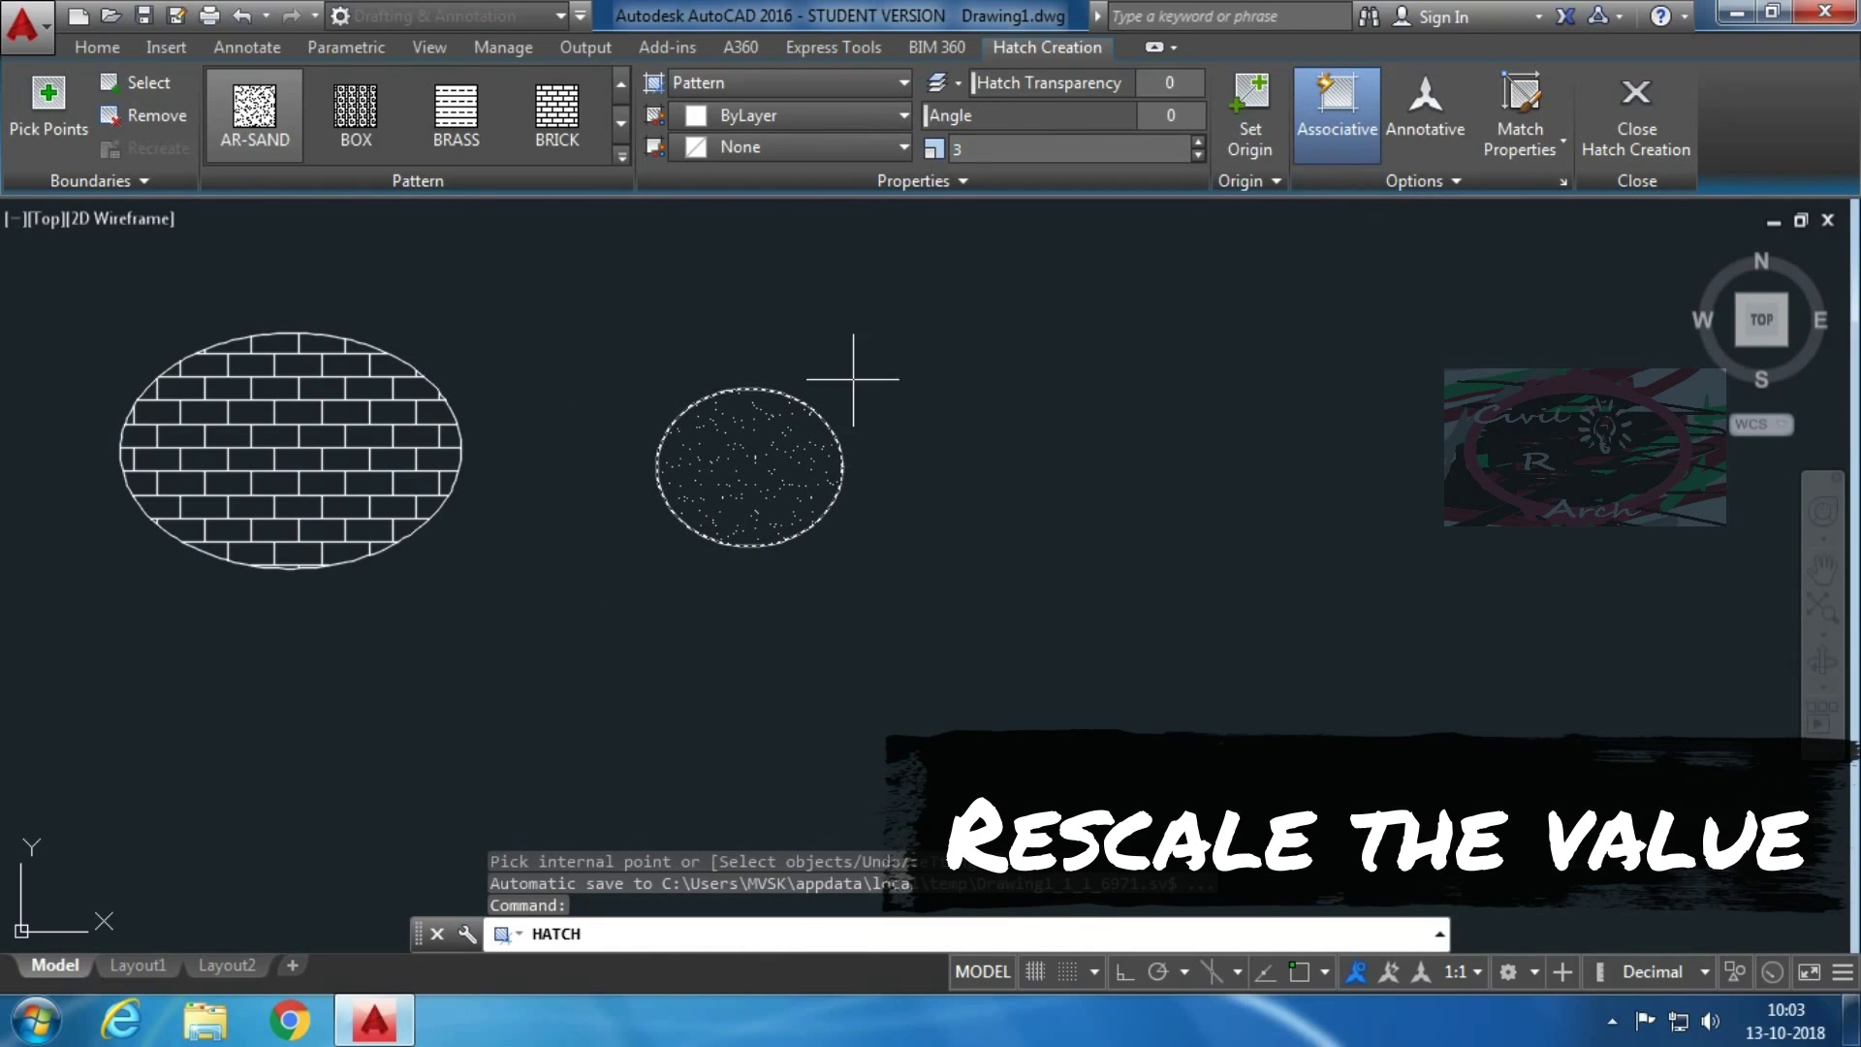
{"action": "key", "text": "Return"}
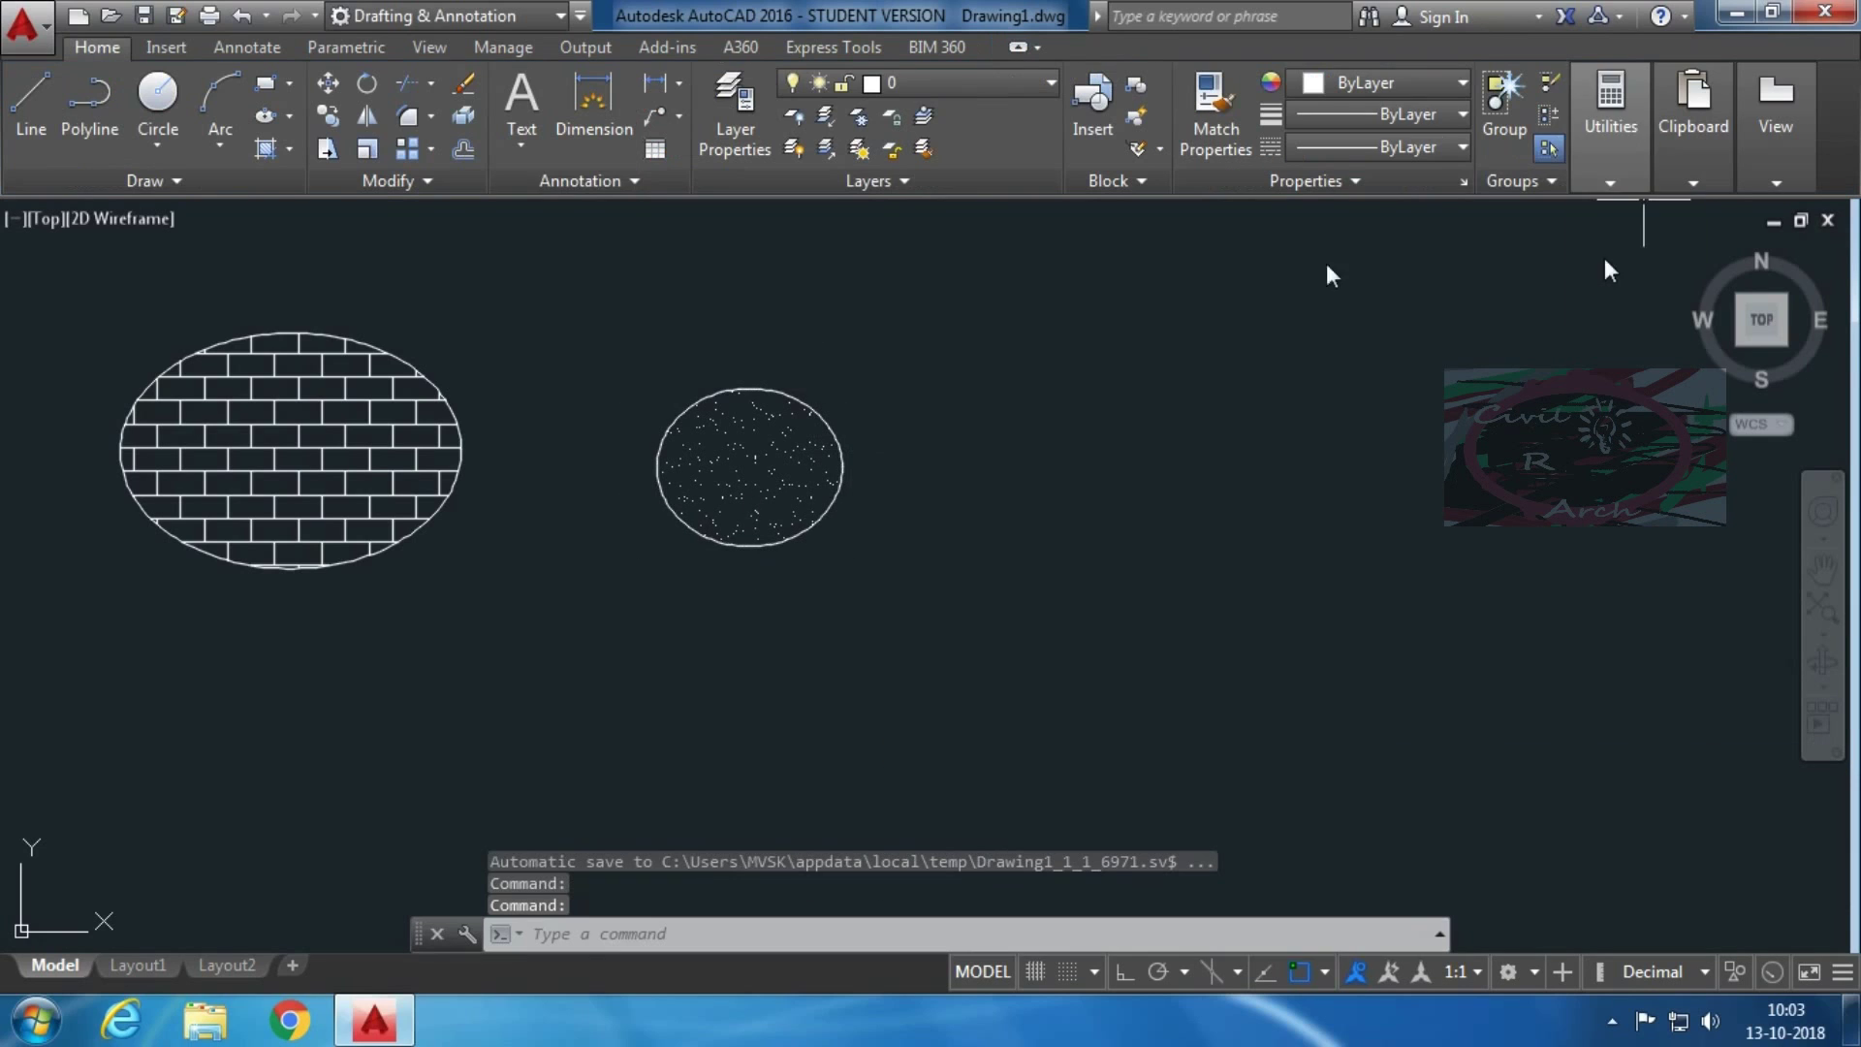
Draw a wide horizontal rectangle in the empty area below and to the right of the smaller ellipse
{"action": "left_click", "coordinate": [265, 82]}
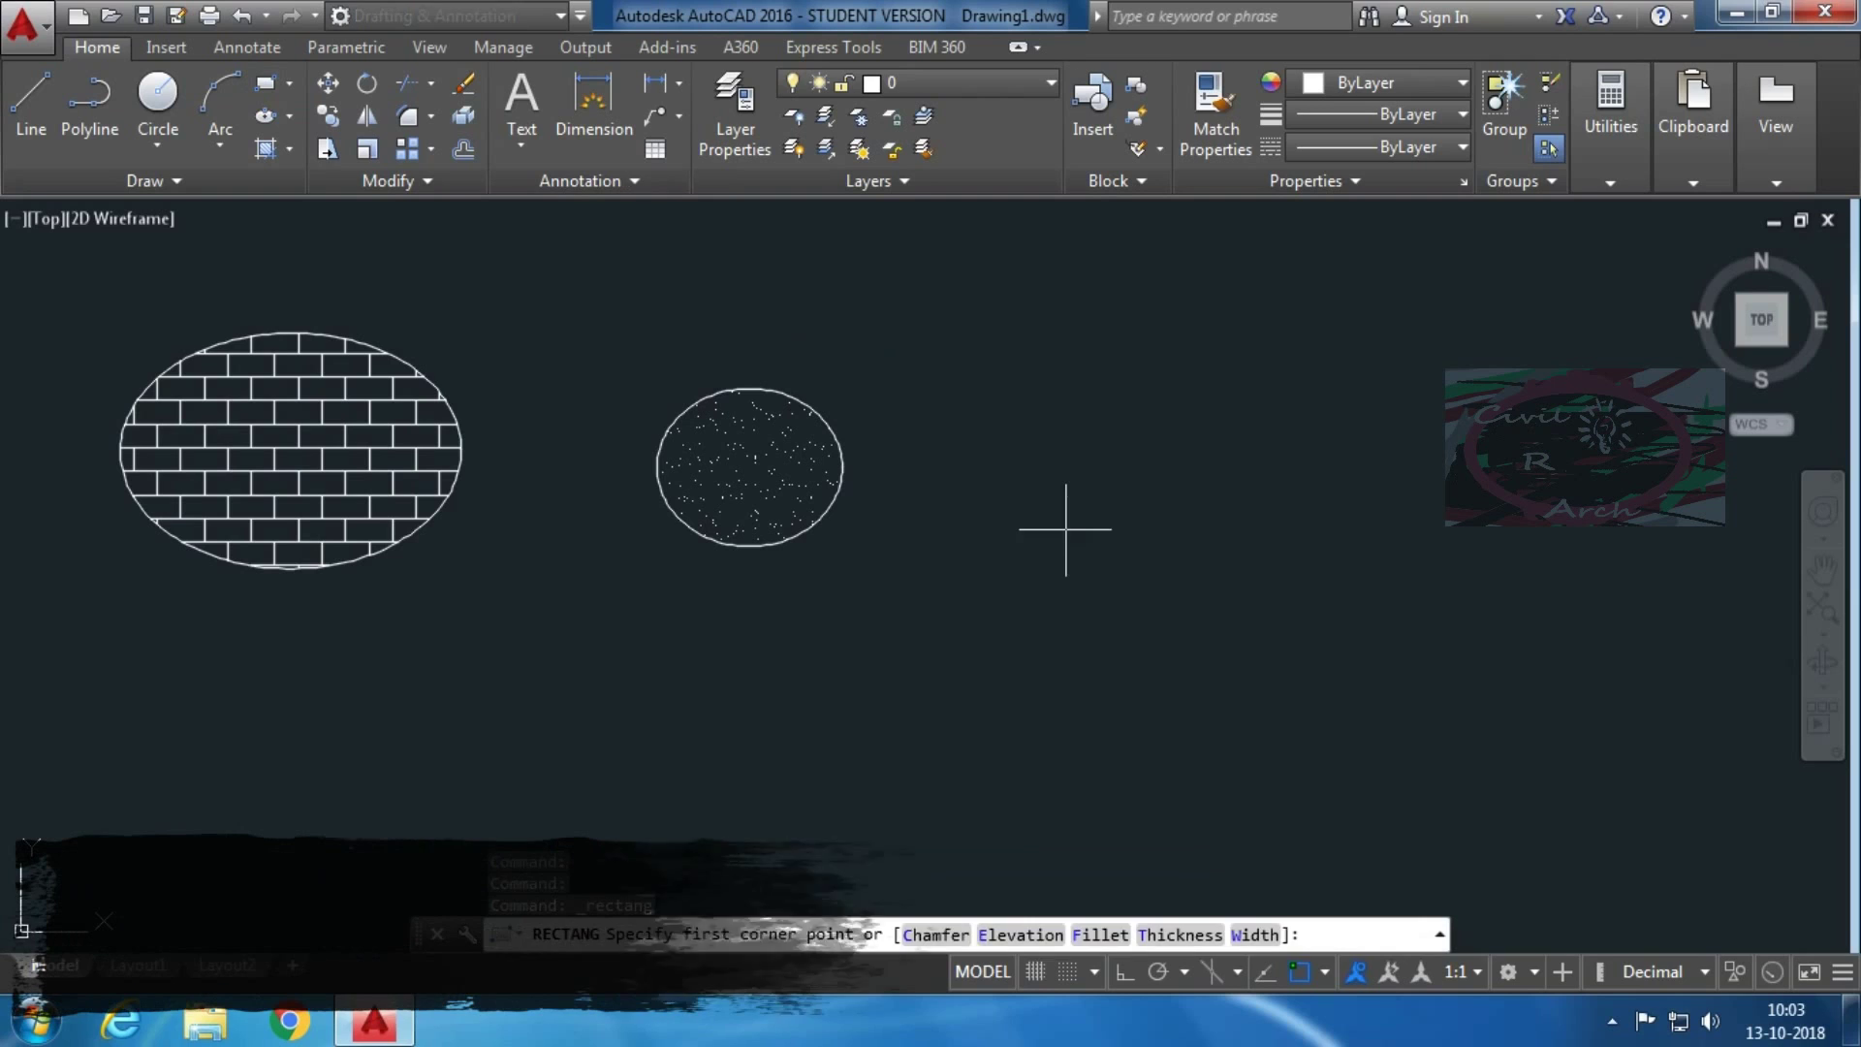
{"action": "left_click", "coordinate": [819, 820]}
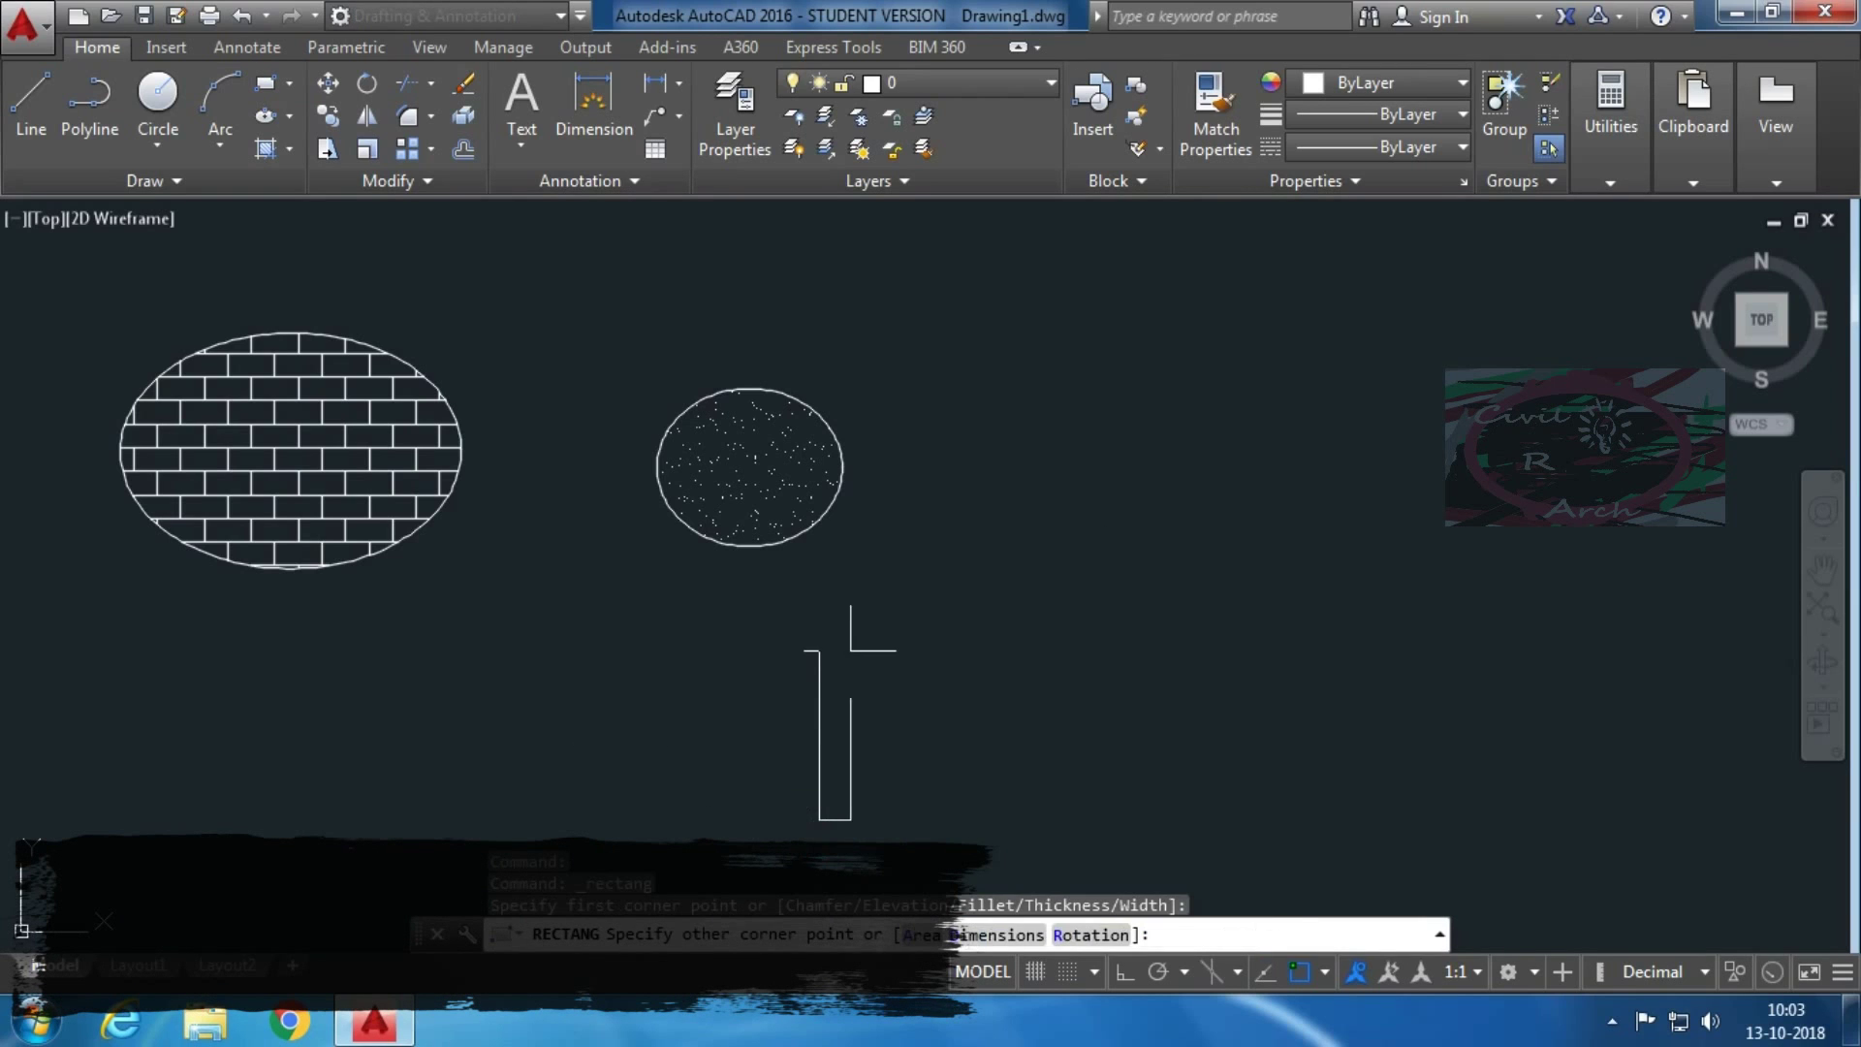
{"action": "left_click", "coordinate": [1304, 655]}
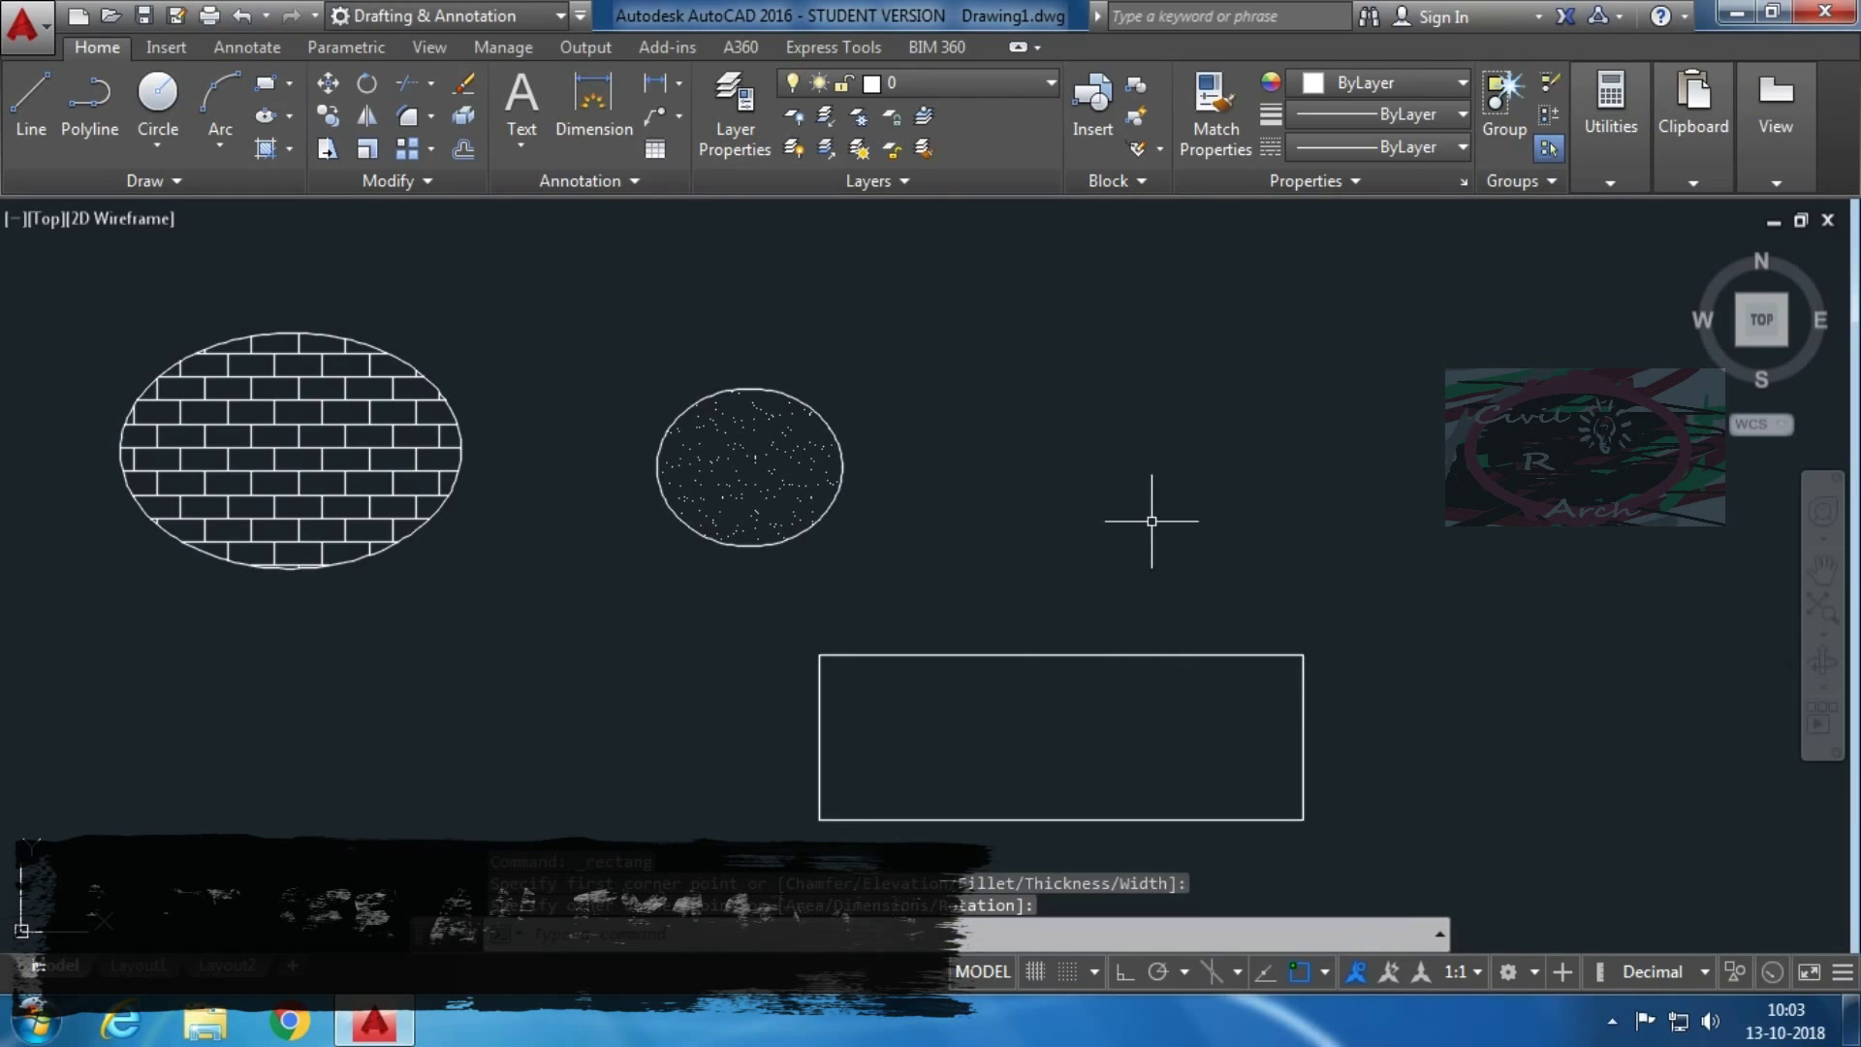
Draw three connected lines from the rectangle's bottom edge near its right end, up above it, across, and back down near its left end
{"action": "left_click", "coordinate": [35, 99]}
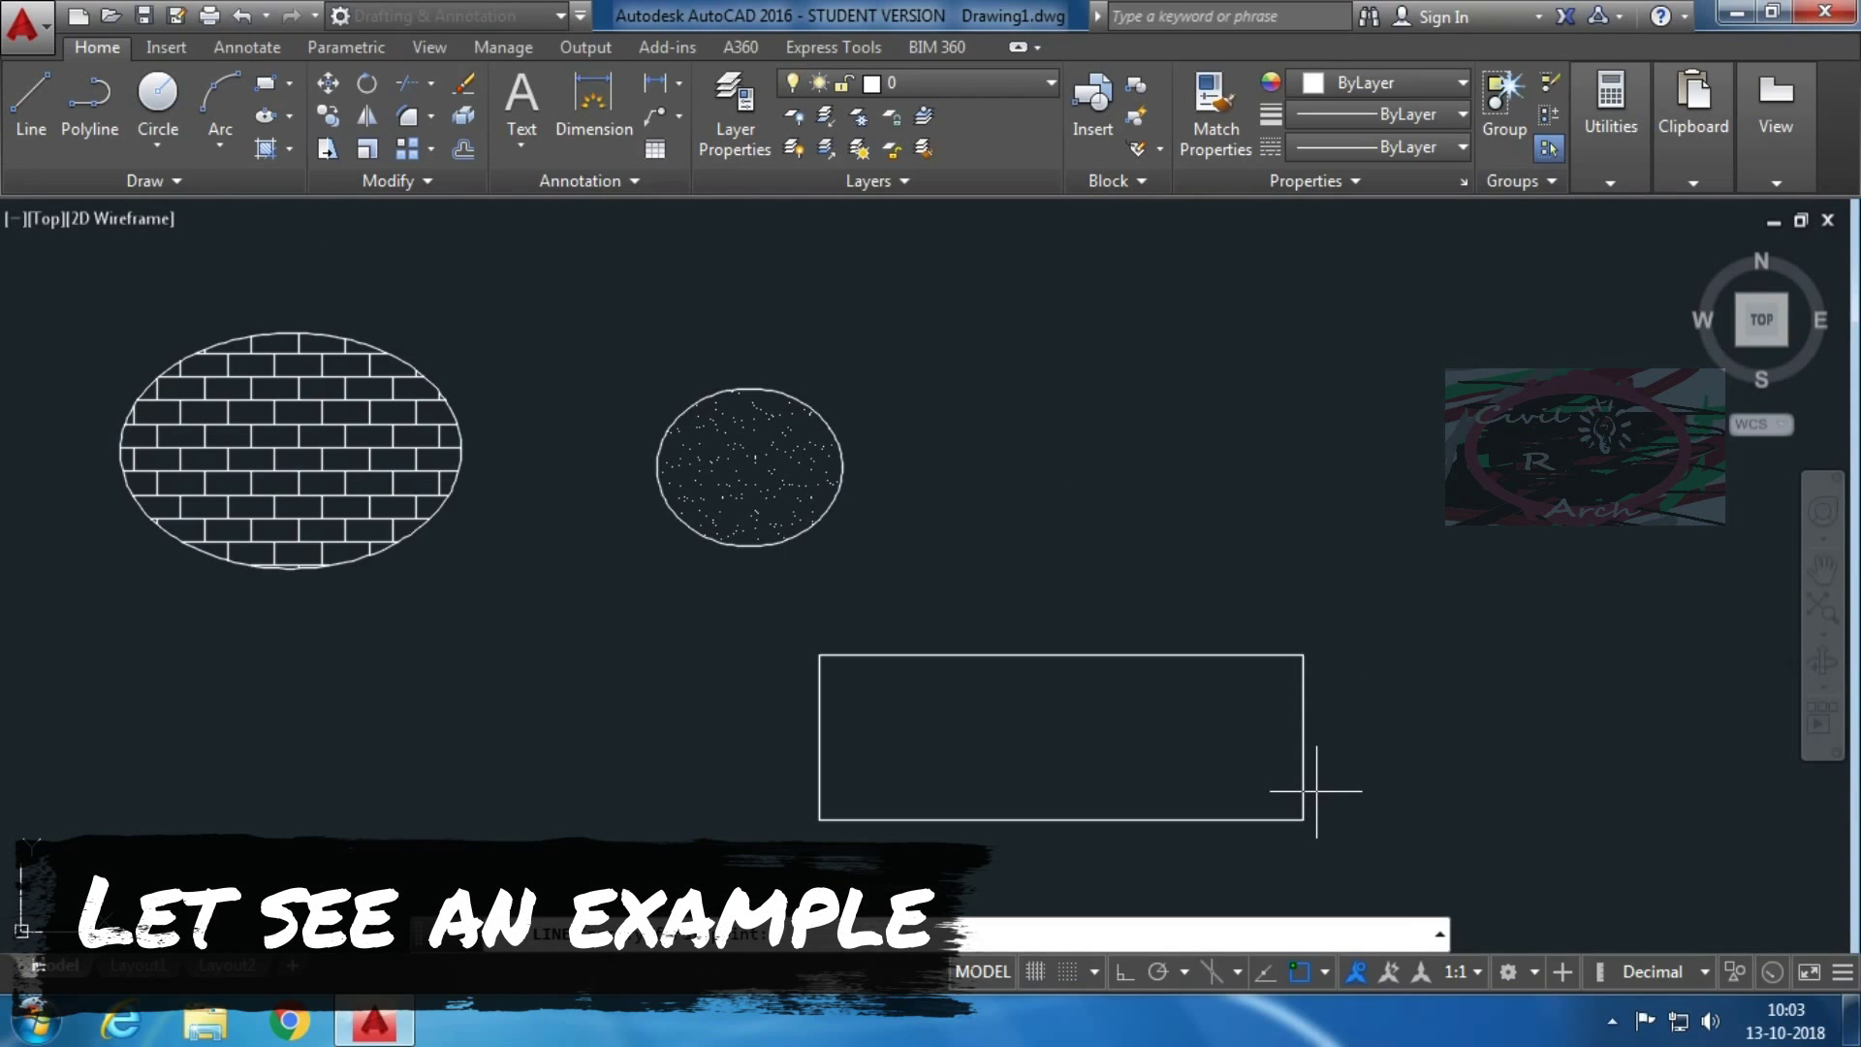
{"action": "left_click", "coordinate": [1266, 820]}
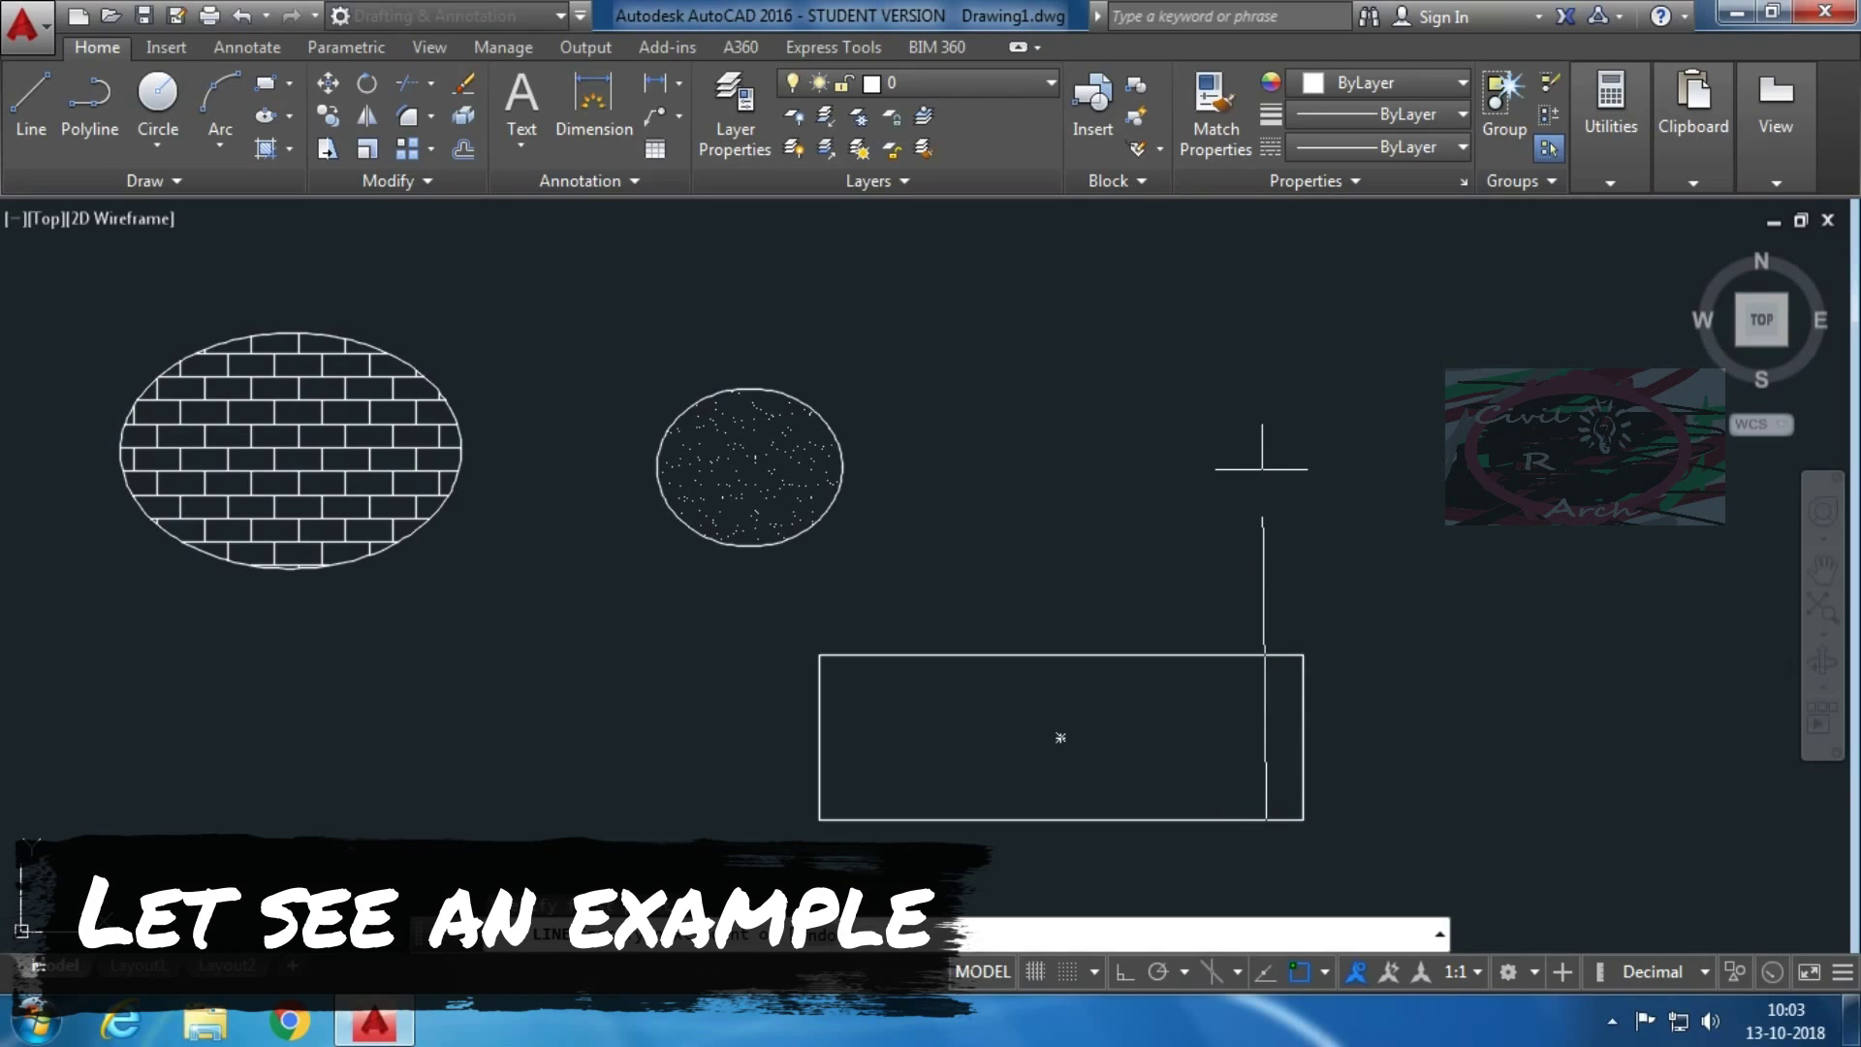
{"action": "left_click", "coordinate": [1264, 490]}
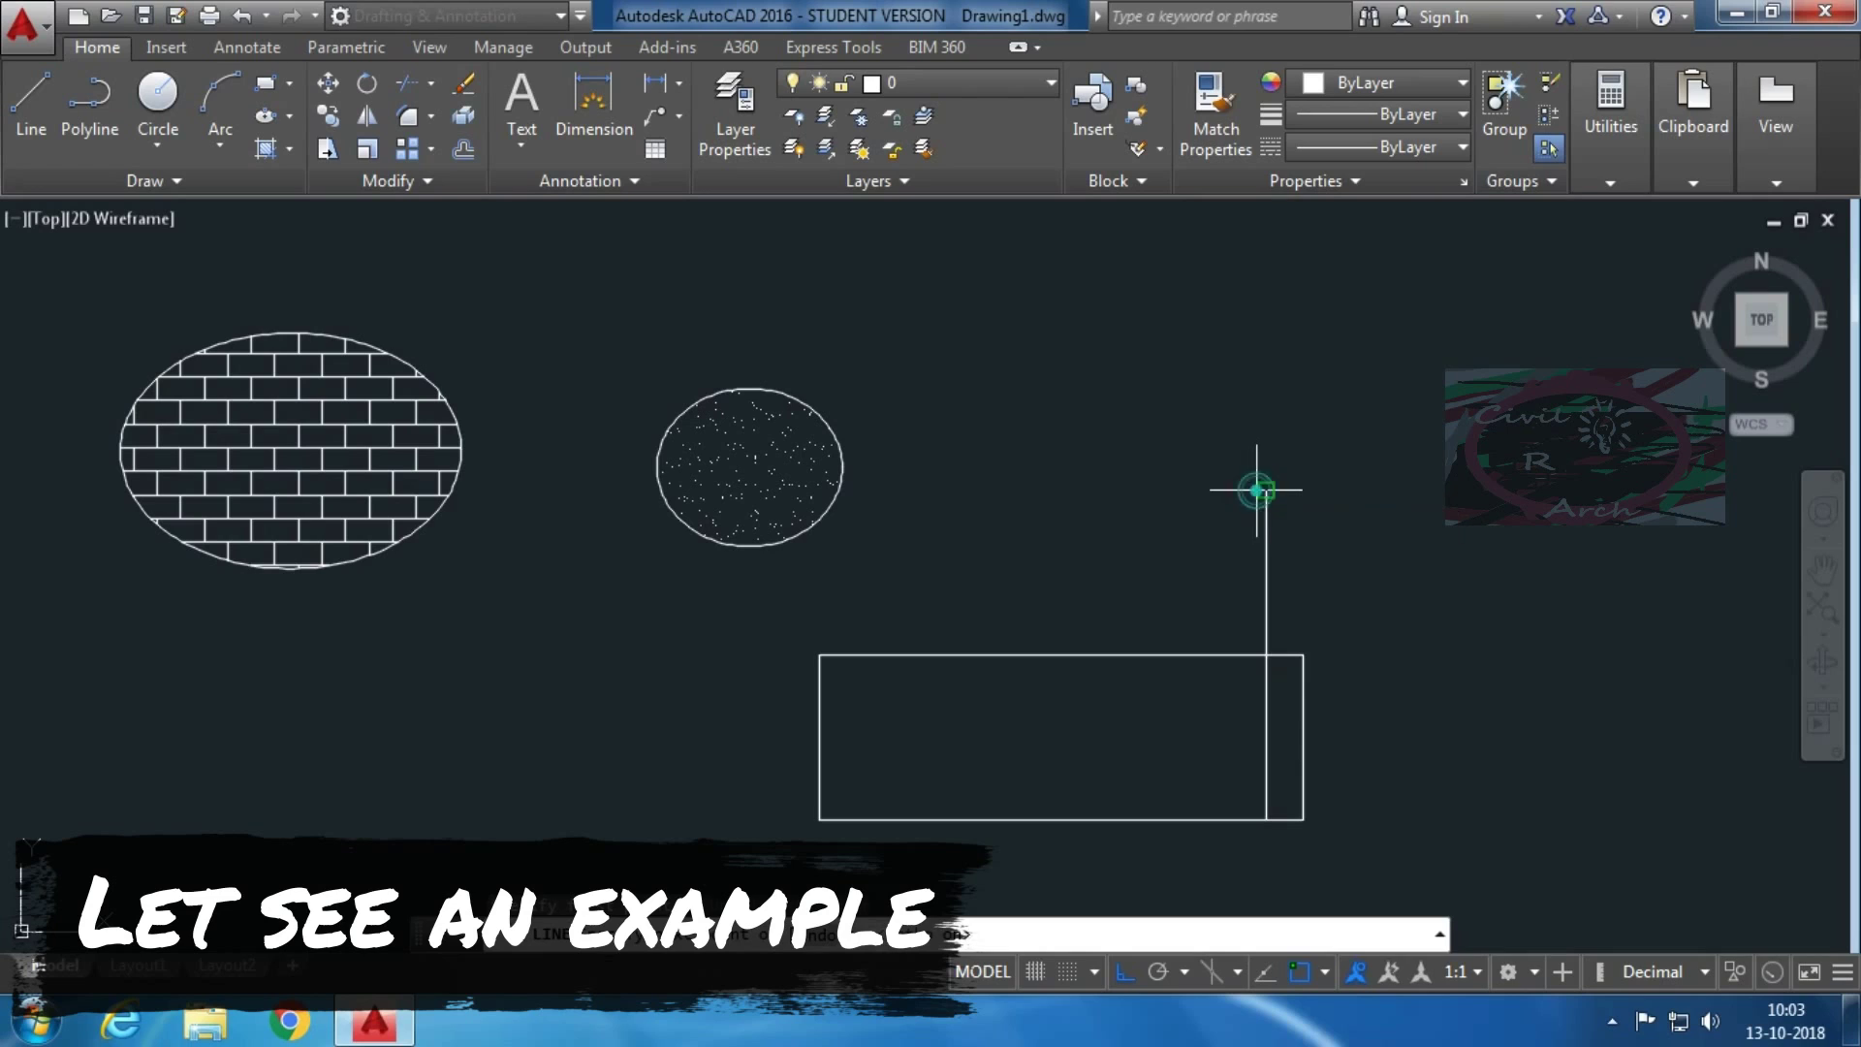
{"action": "left_click", "coordinate": [873, 518]}
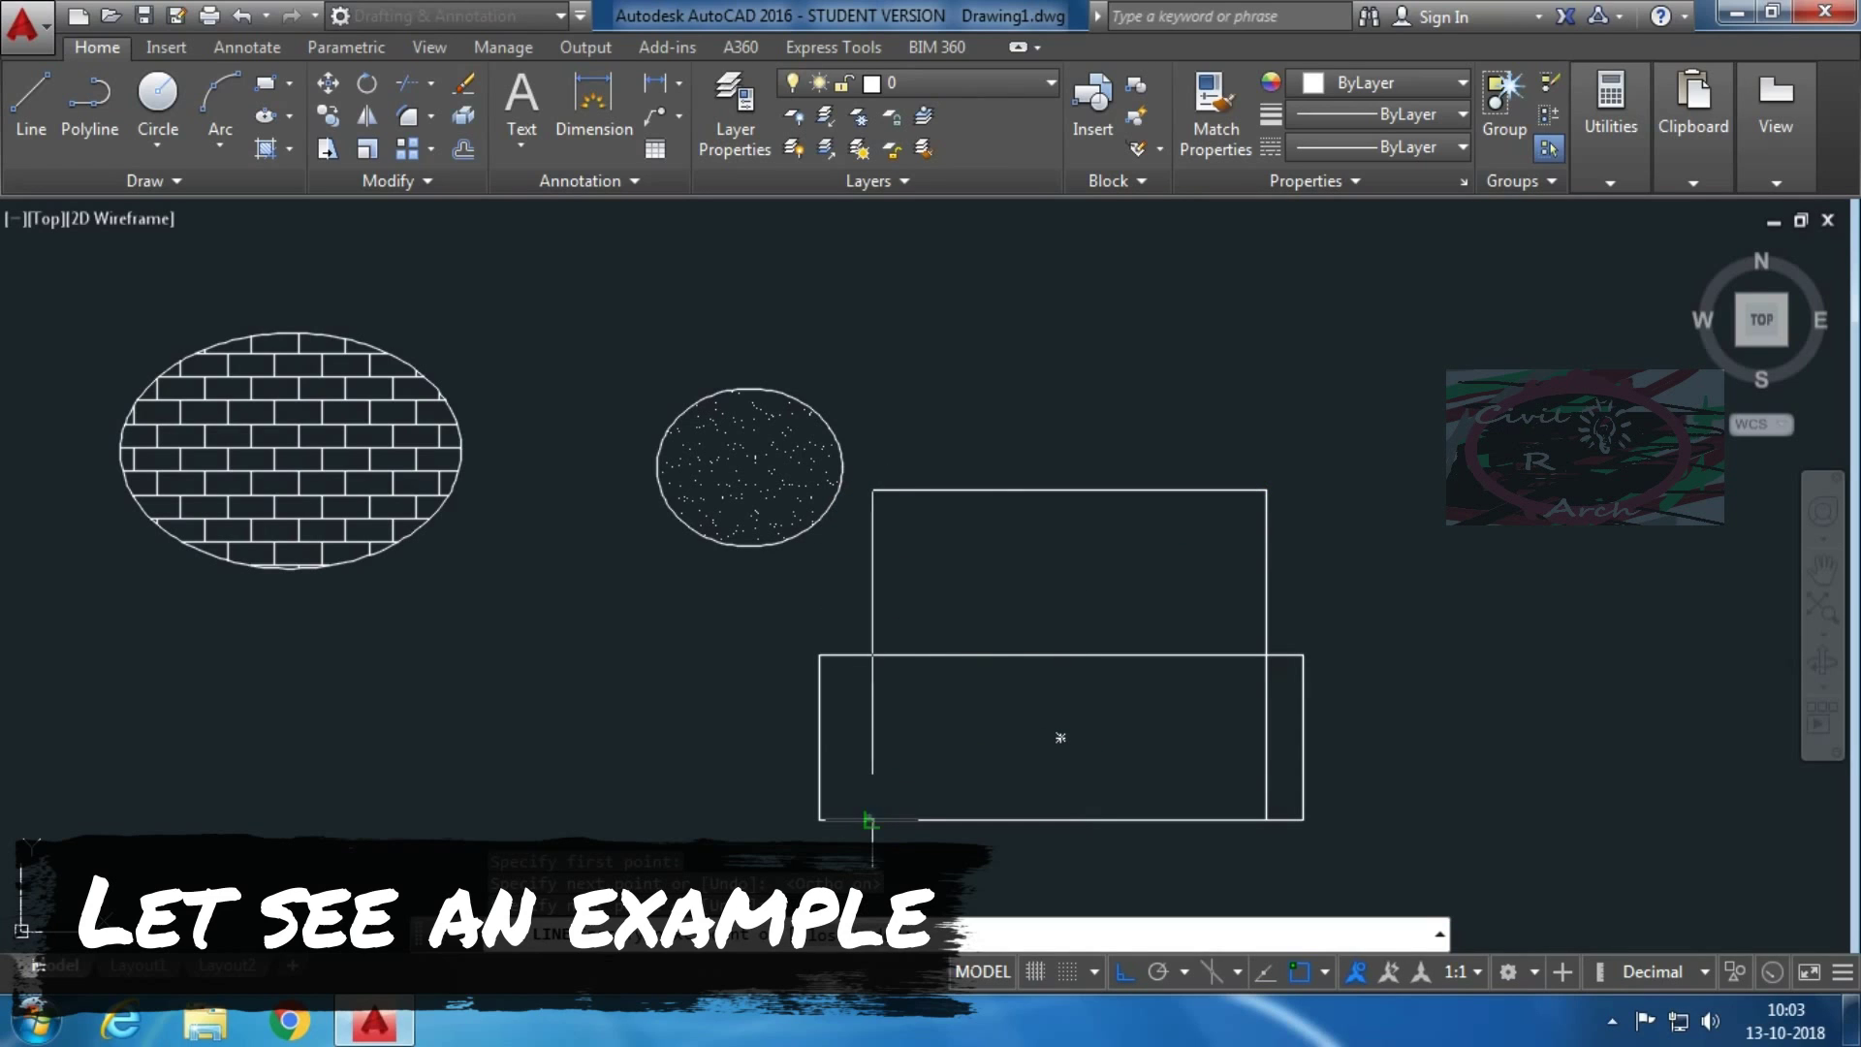
{"action": "left_click", "coordinate": [873, 820]}
{"action": "key", "text": "Escape"}
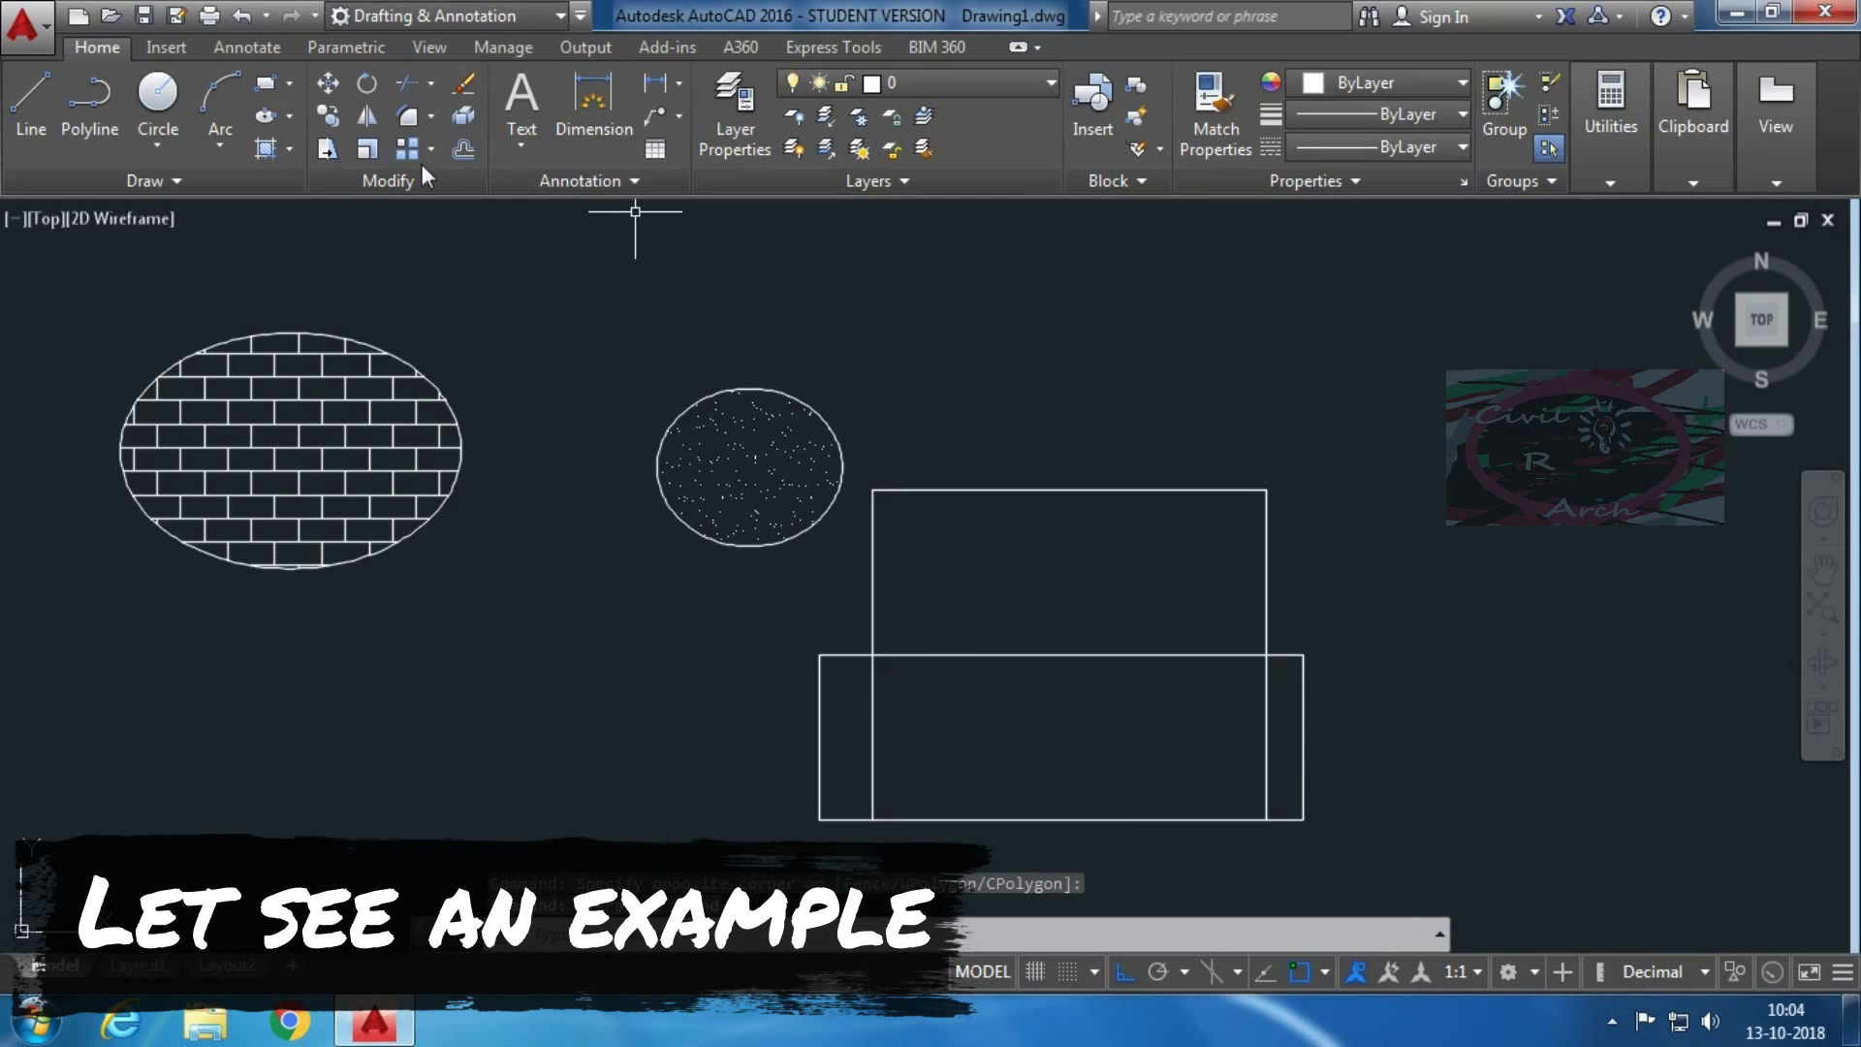
Draw a three-point arc between the frame lines' intersections with the rectangle's top edge, passing through the midpoint of the upper line
{"action": "left_click", "coordinate": [219, 147]}
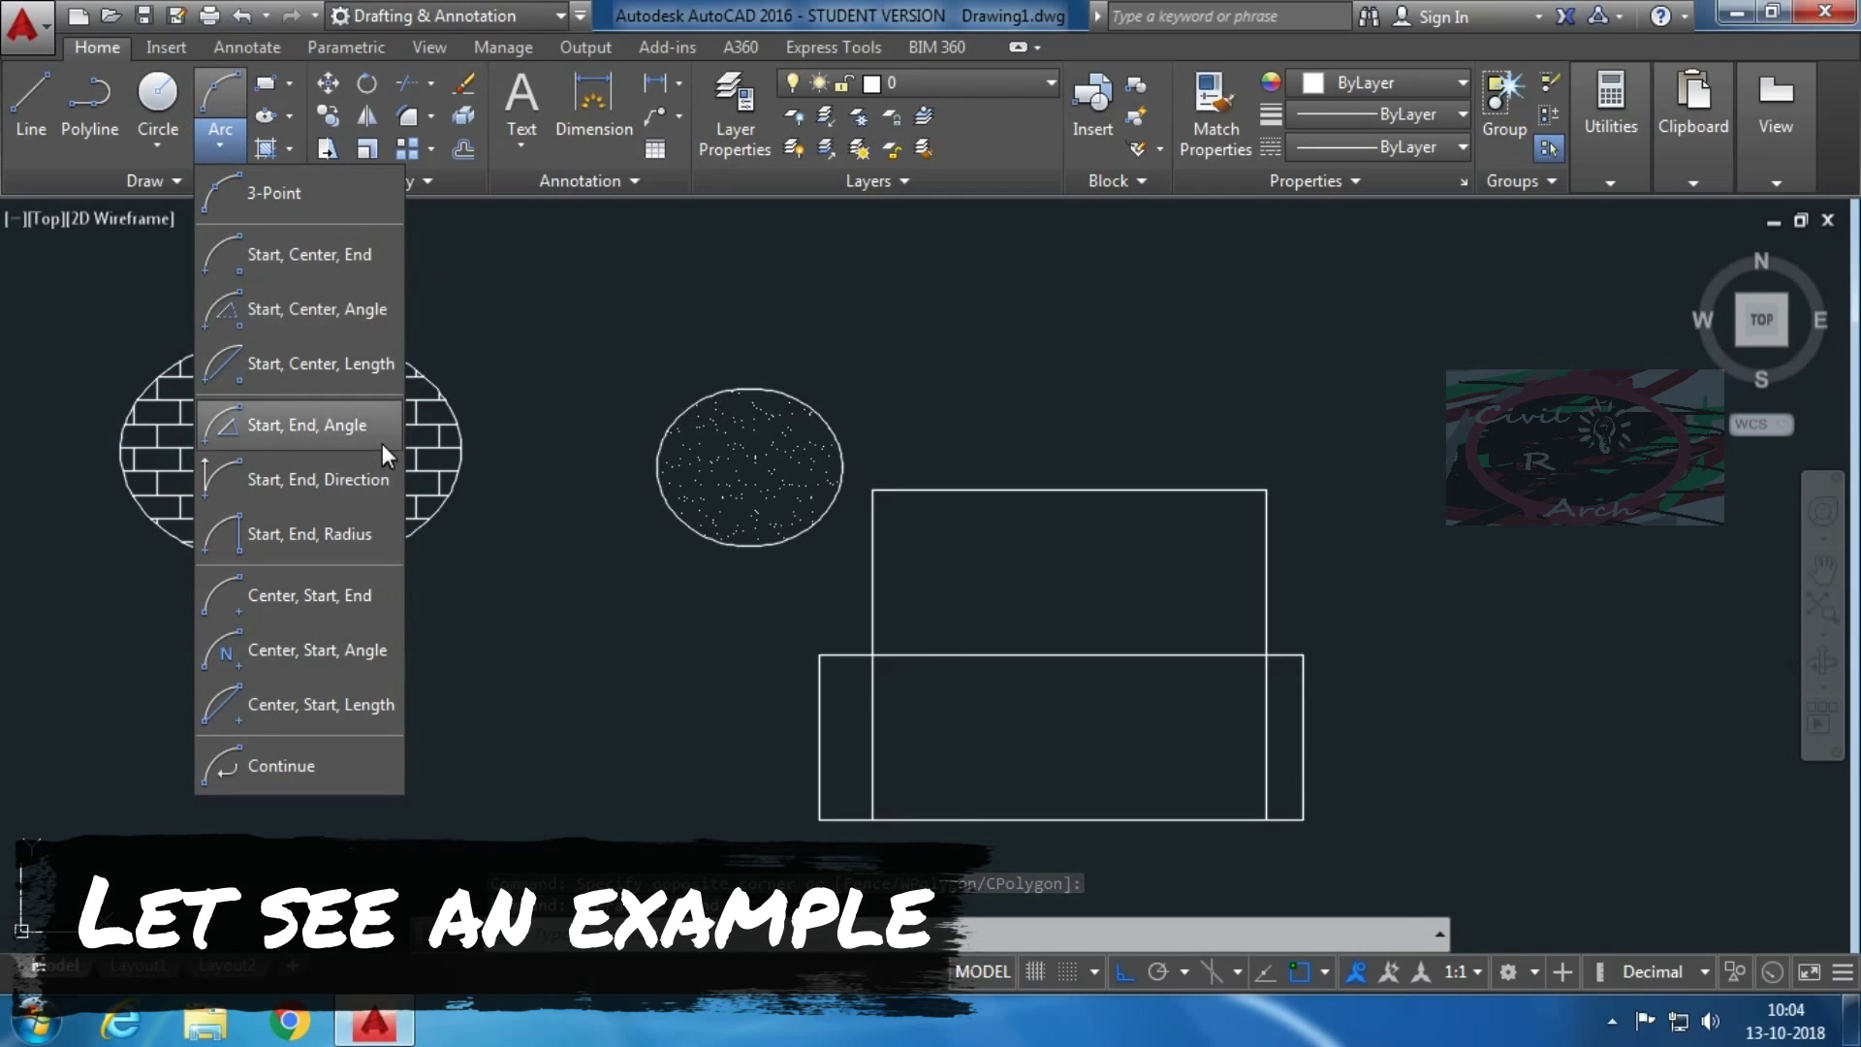
{"action": "left_click", "coordinate": [291, 205]}
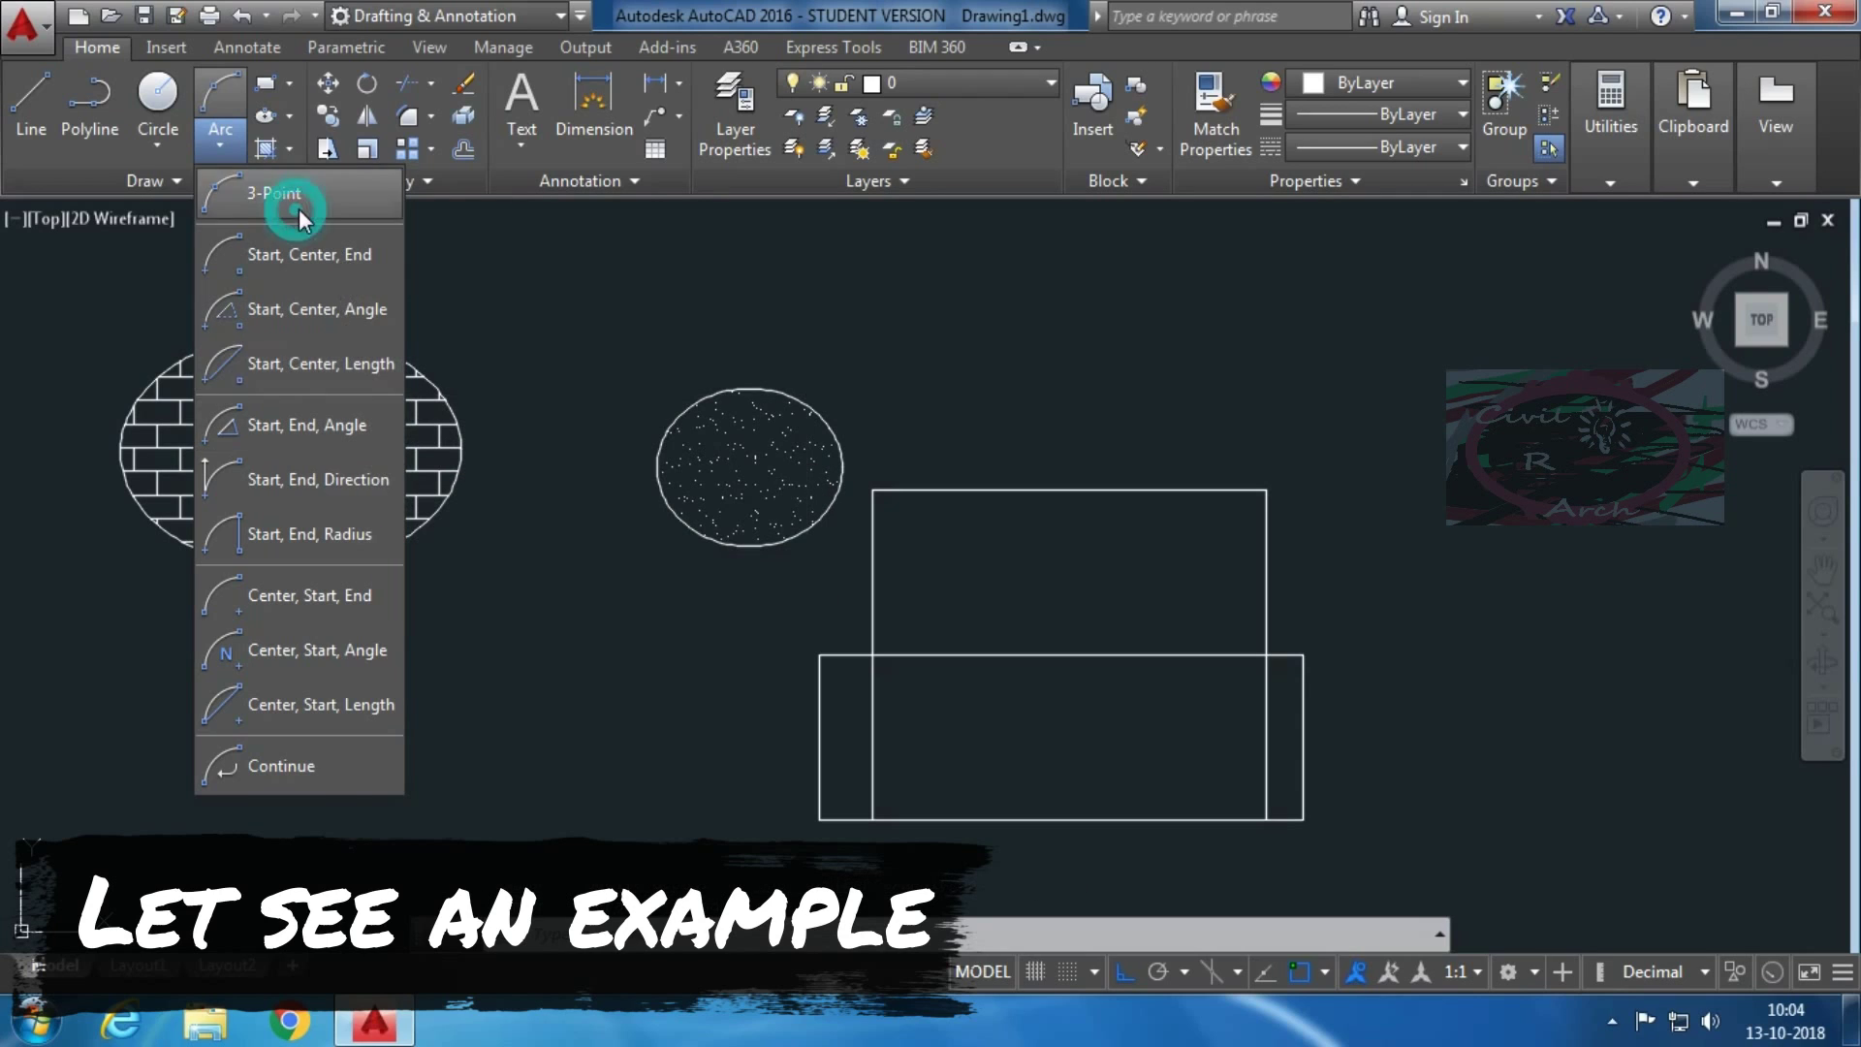
{"action": "left_click", "coordinate": [872, 654]}
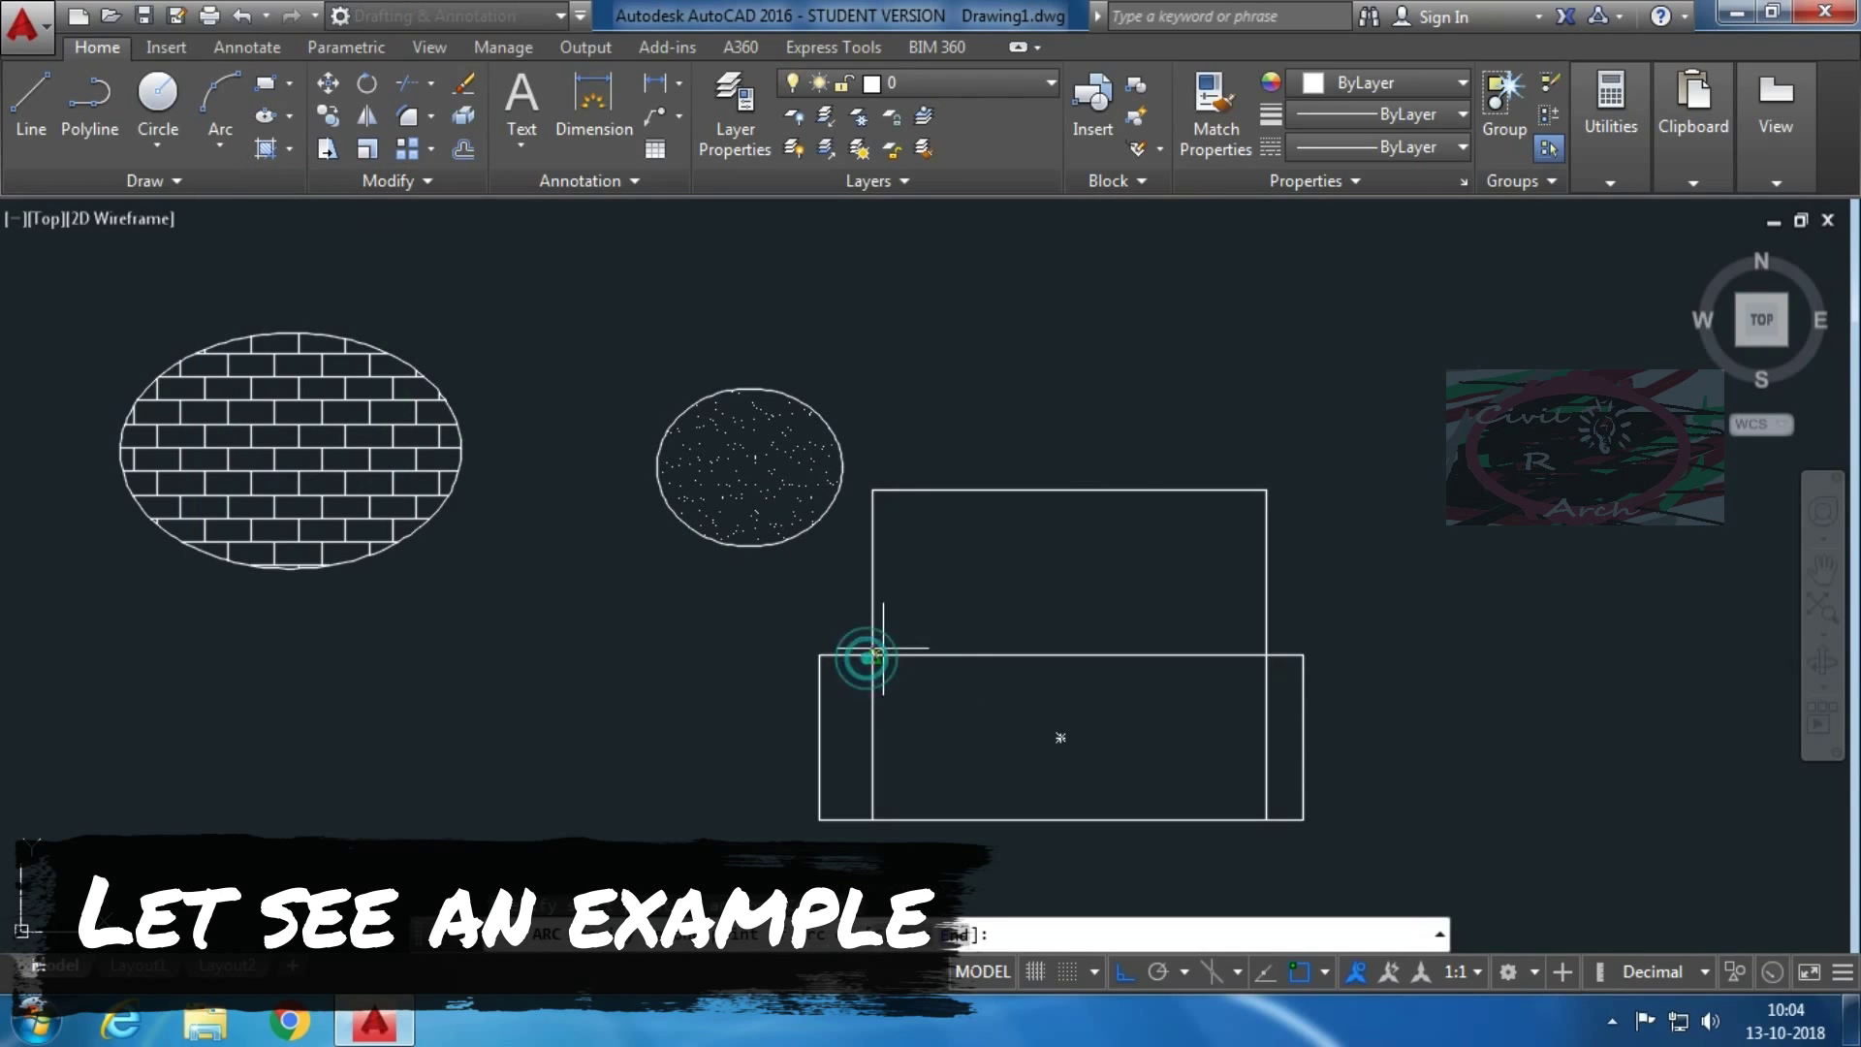
{"action": "left_click", "coordinate": [1068, 489]}
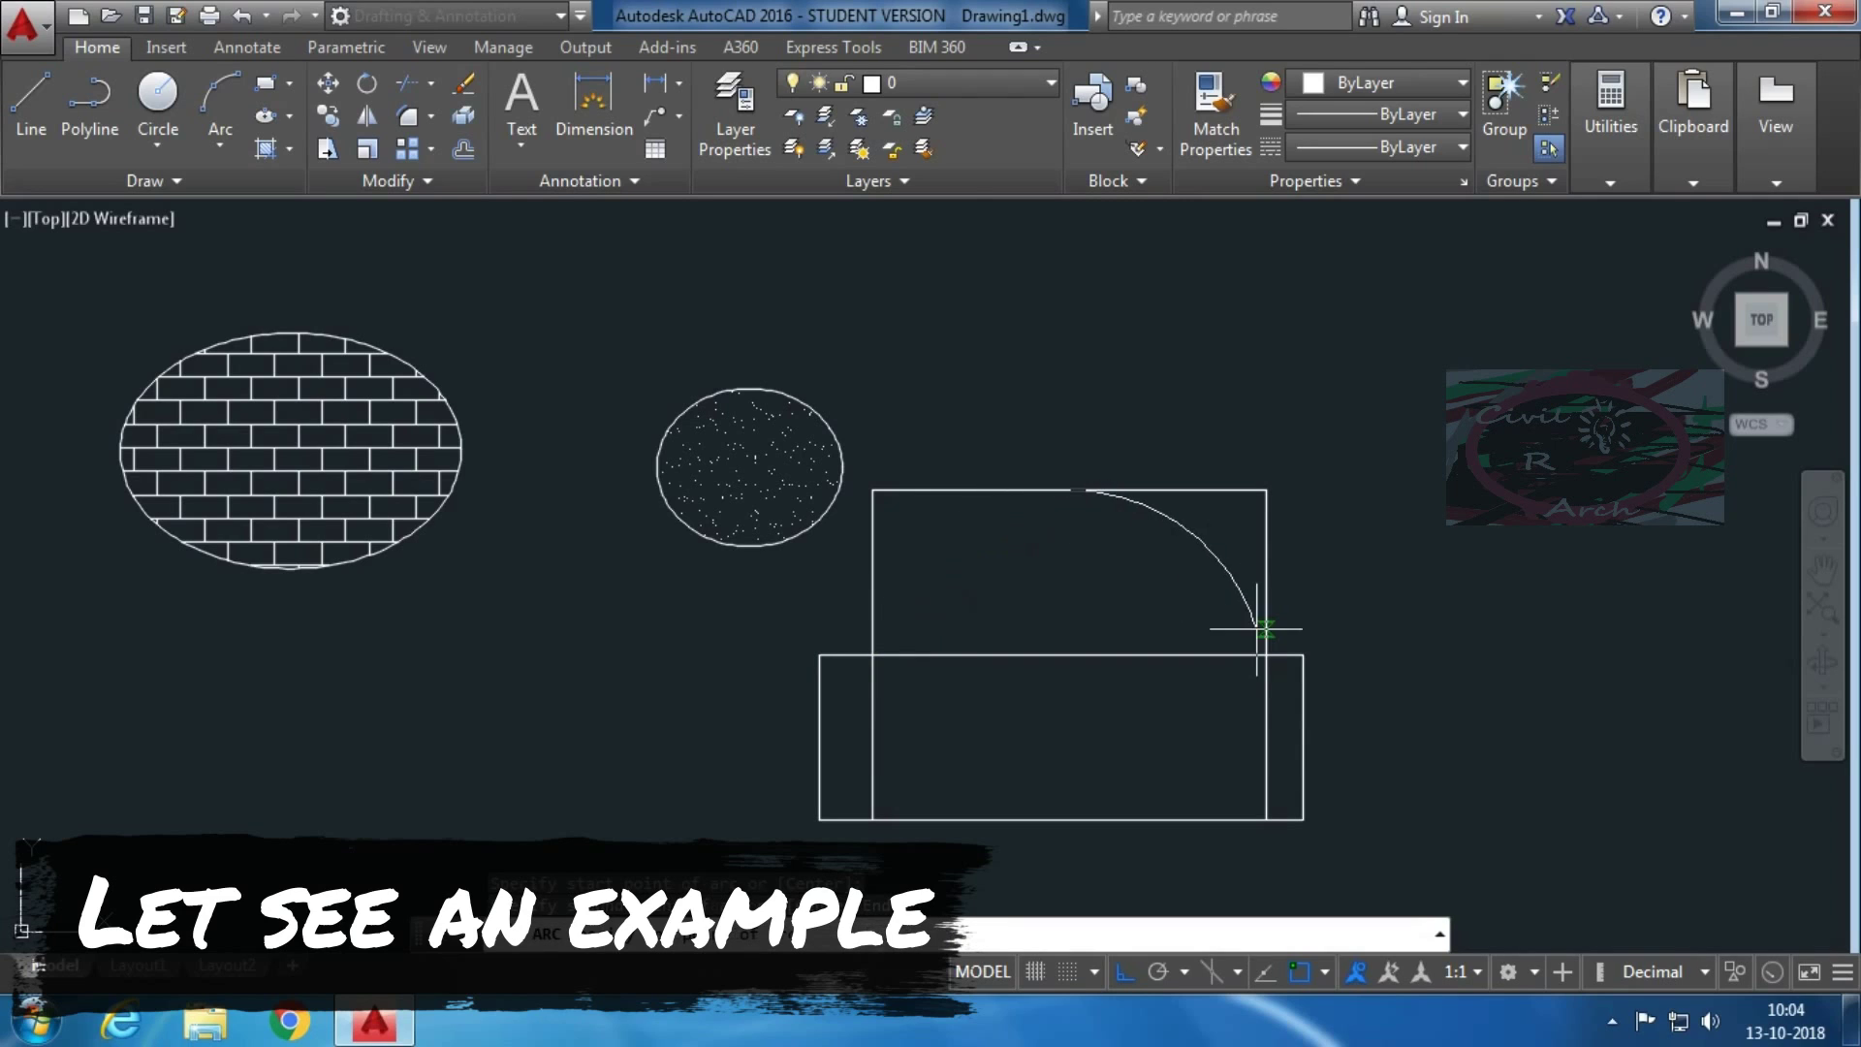
{"action": "left_click", "coordinate": [1266, 655]}
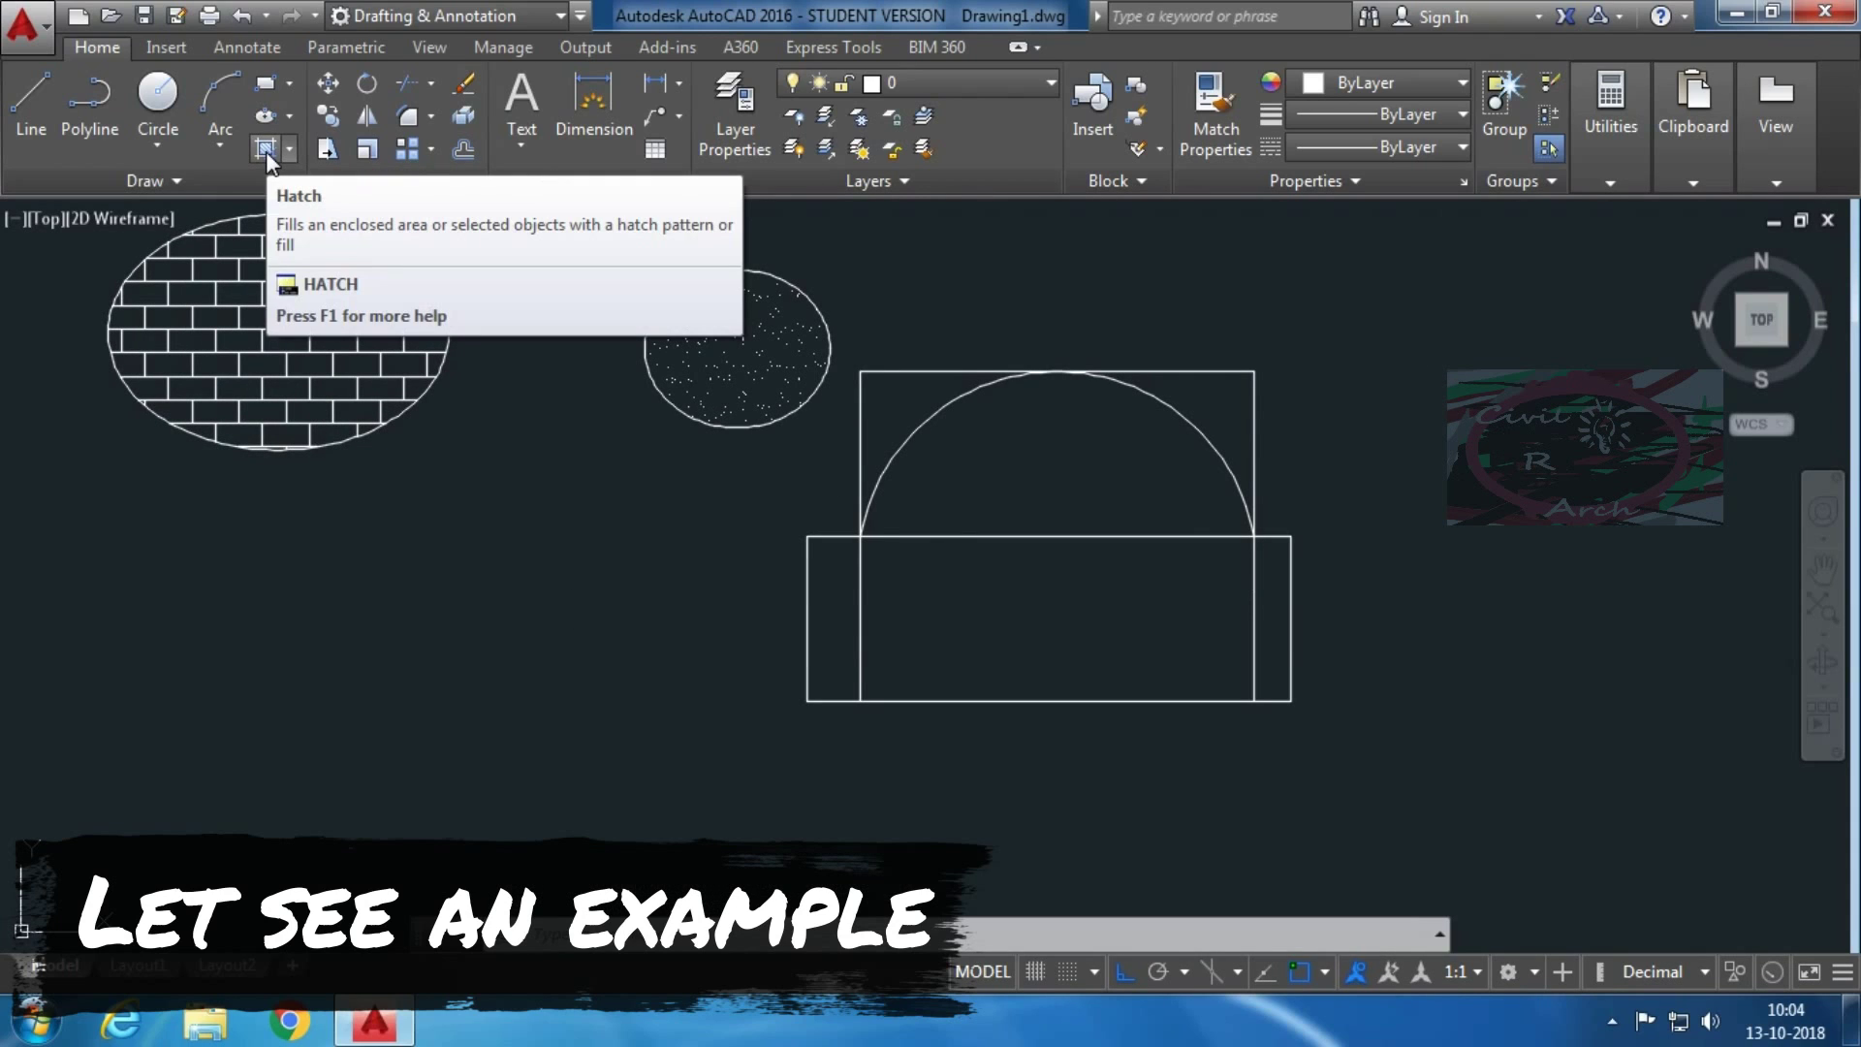
Hatch the narrow strip at the rectangle's left end with the BRSTONE pattern
{"action": "left_click", "coordinate": [265, 149]}
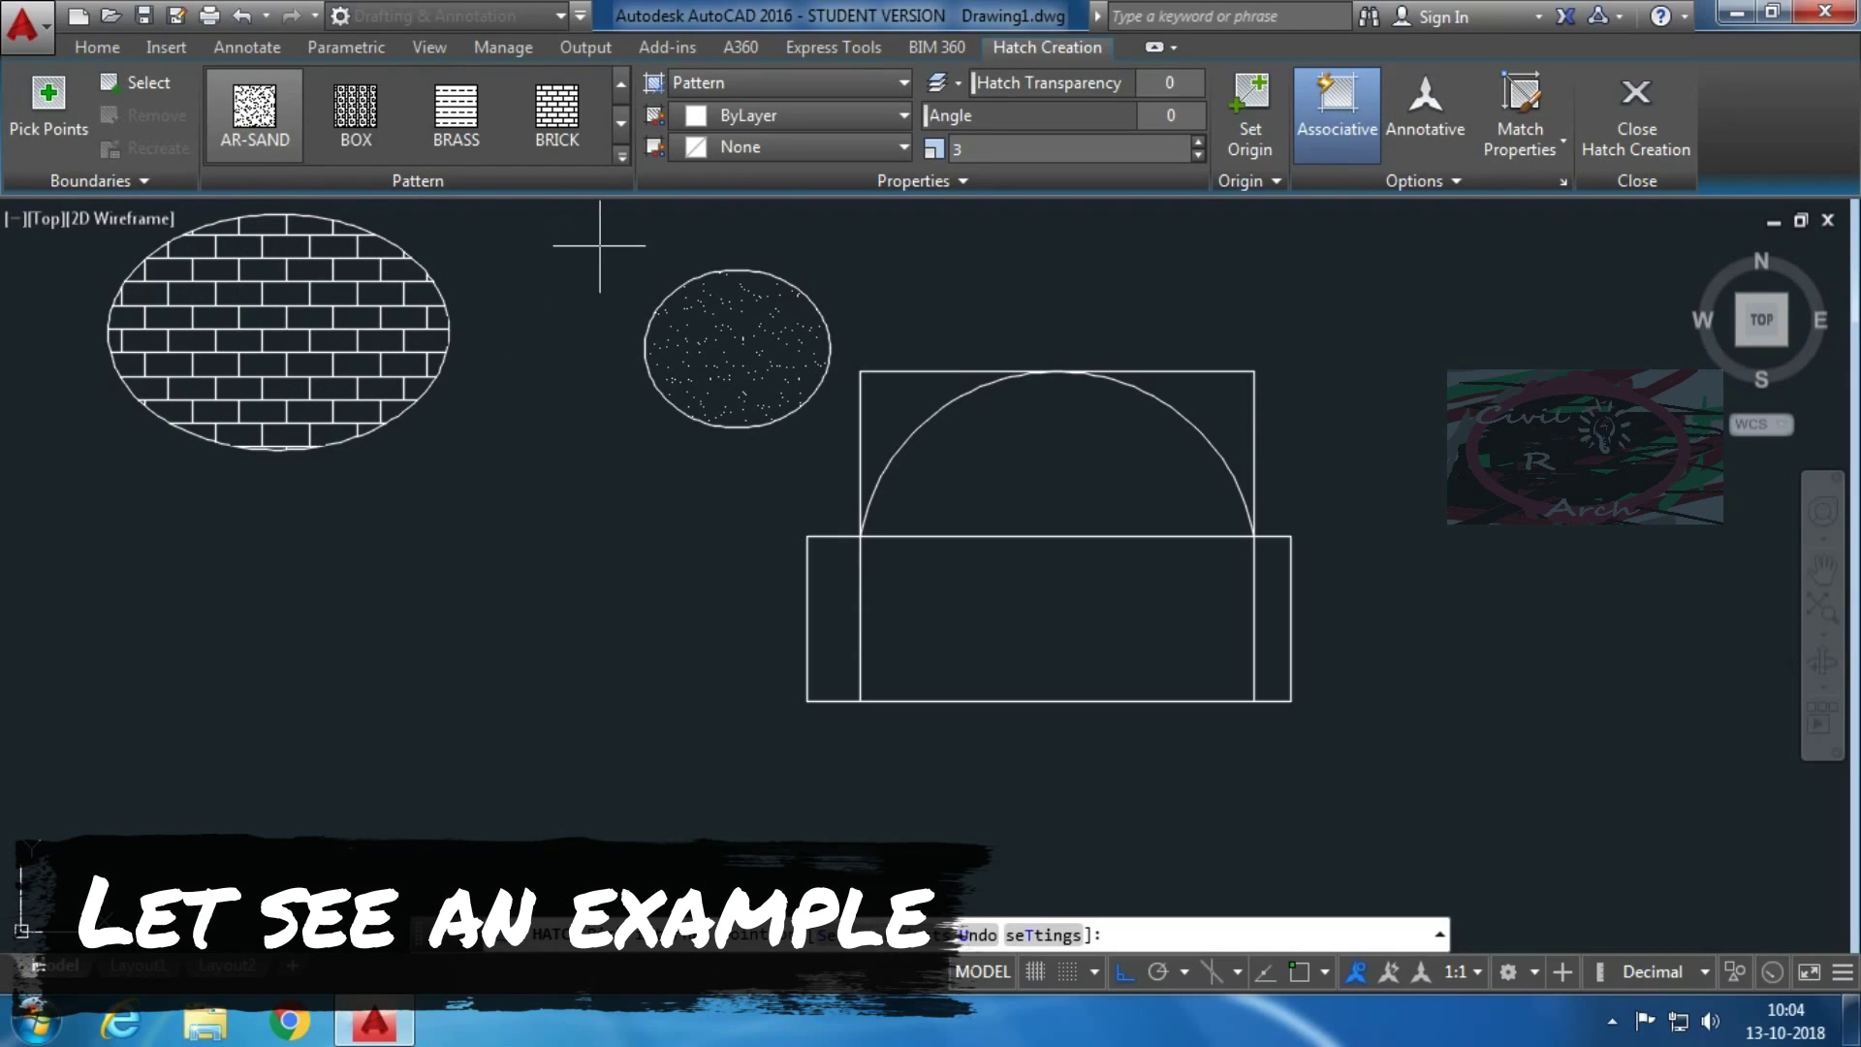
{"action": "left_click", "coordinate": [622, 157]}
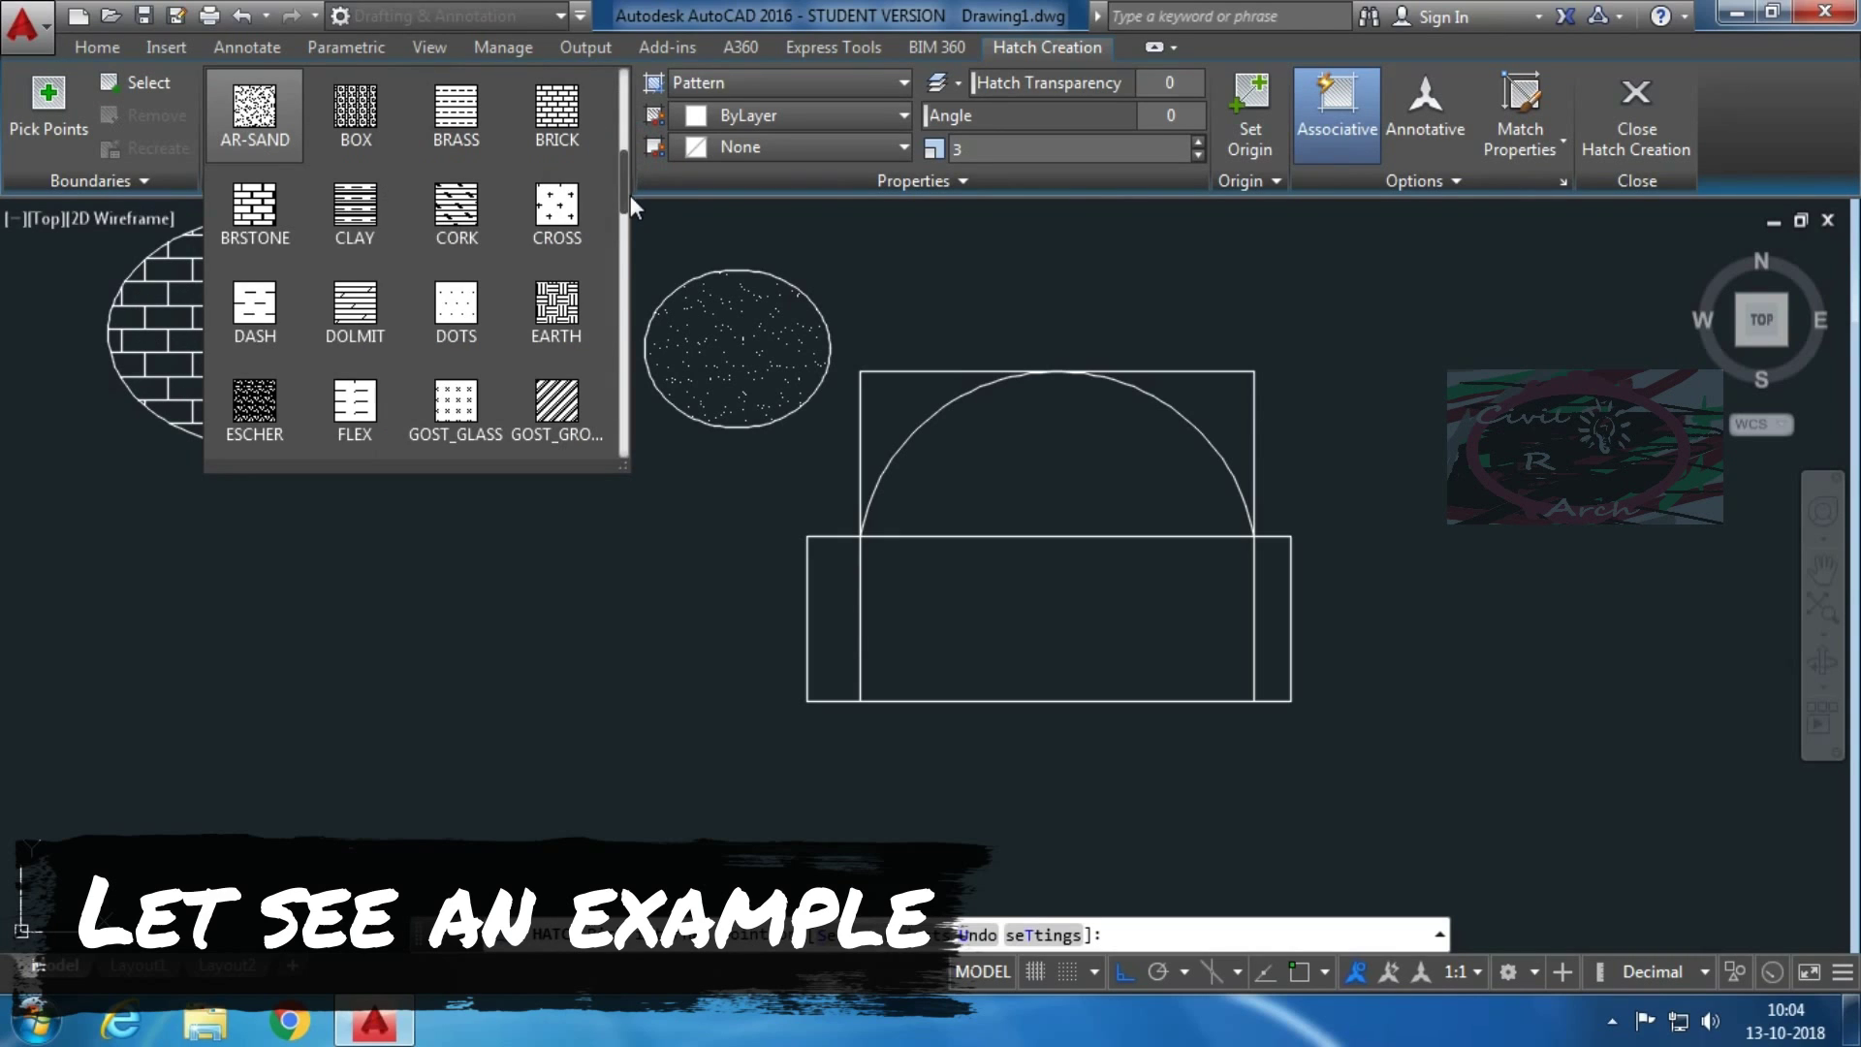
{"action": "left_click", "coordinate": [264, 202]}
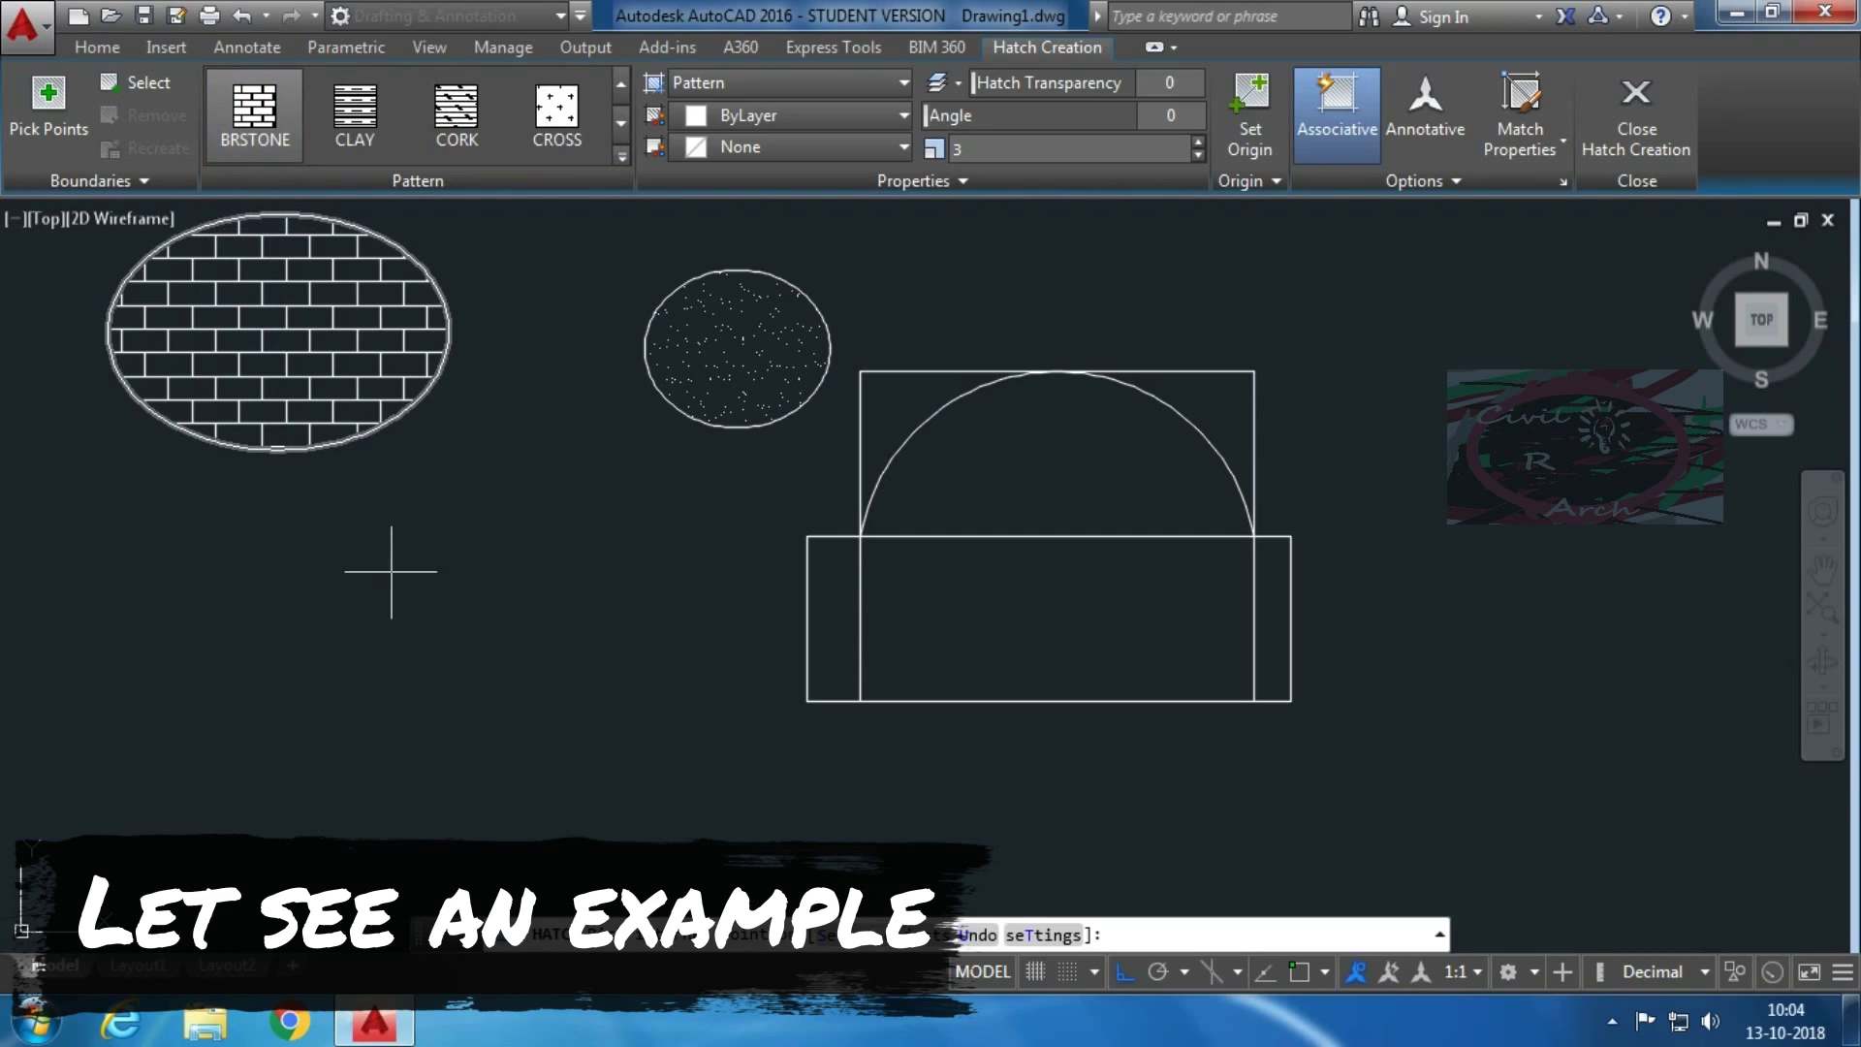
{"action": "left_click", "coordinate": [829, 645]}
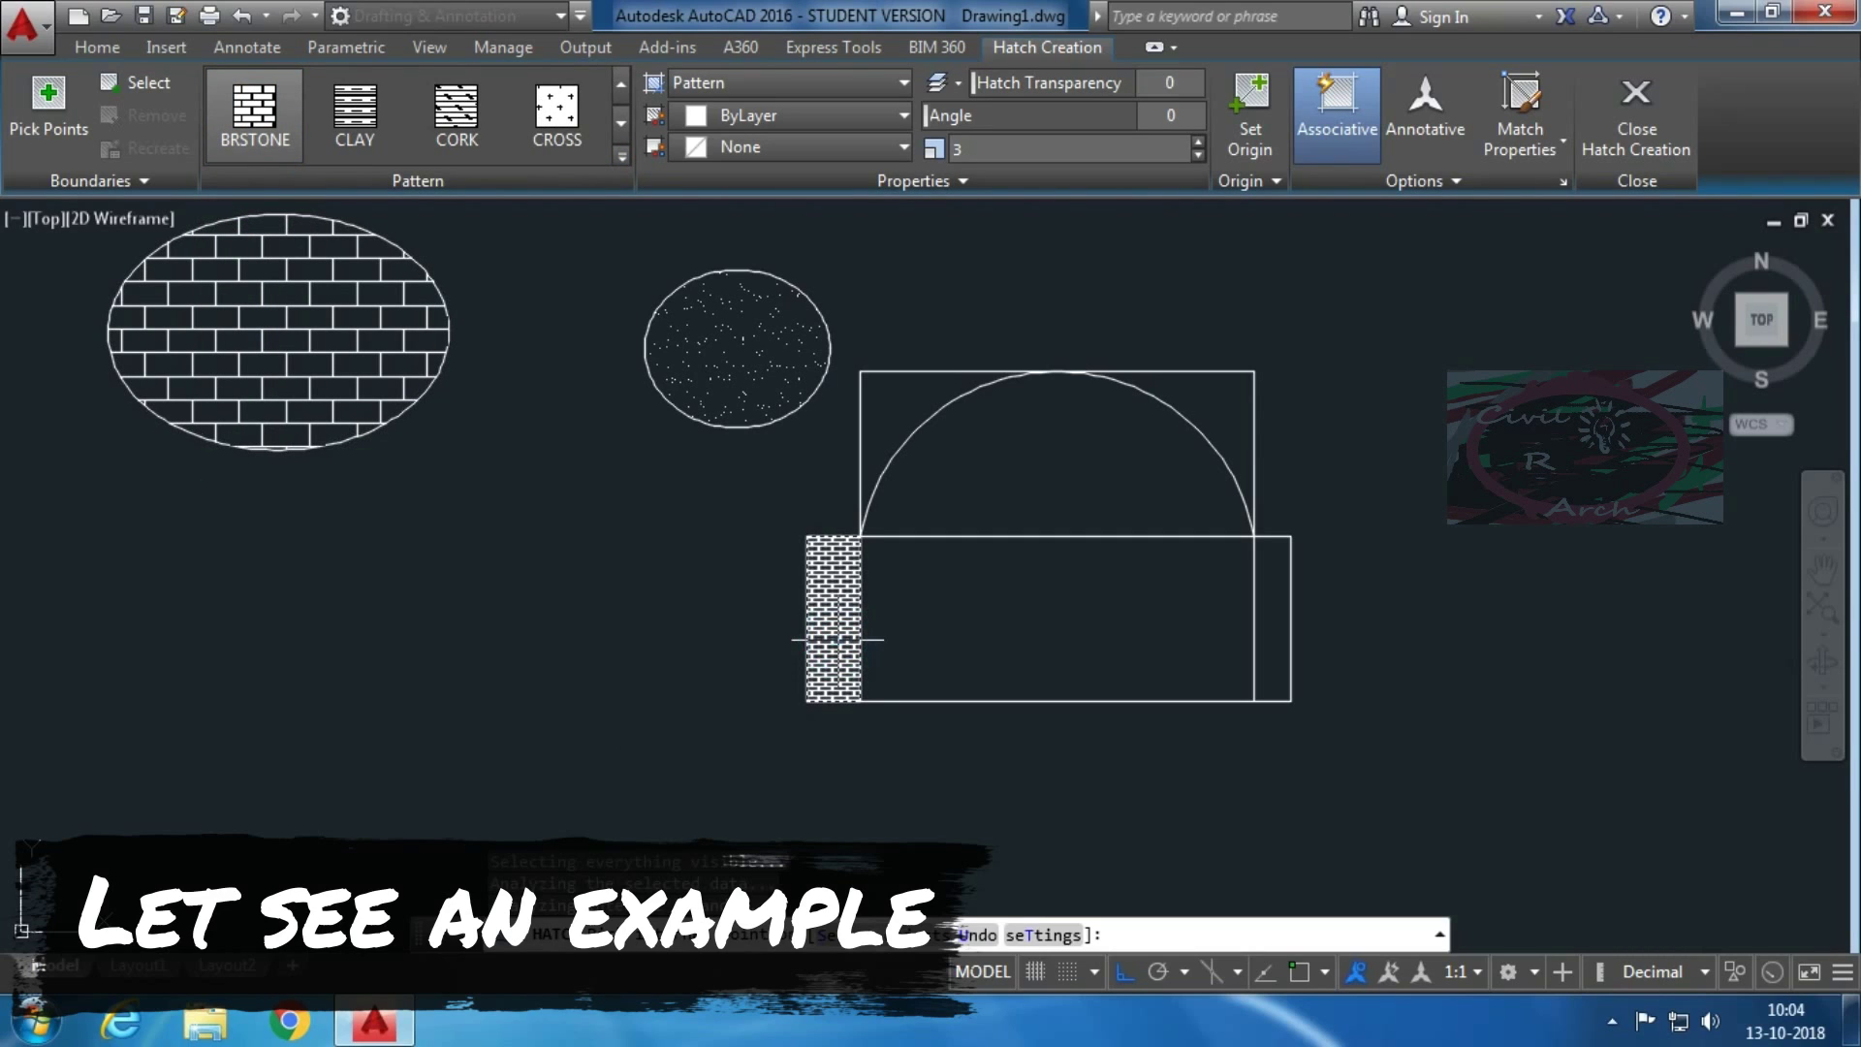
Add the narrow strip at the rectangle's right end to the BRSTONE hatch, set its scale to 10 and finish the hatch
{"action": "left_click", "coordinate": [1262, 620]}
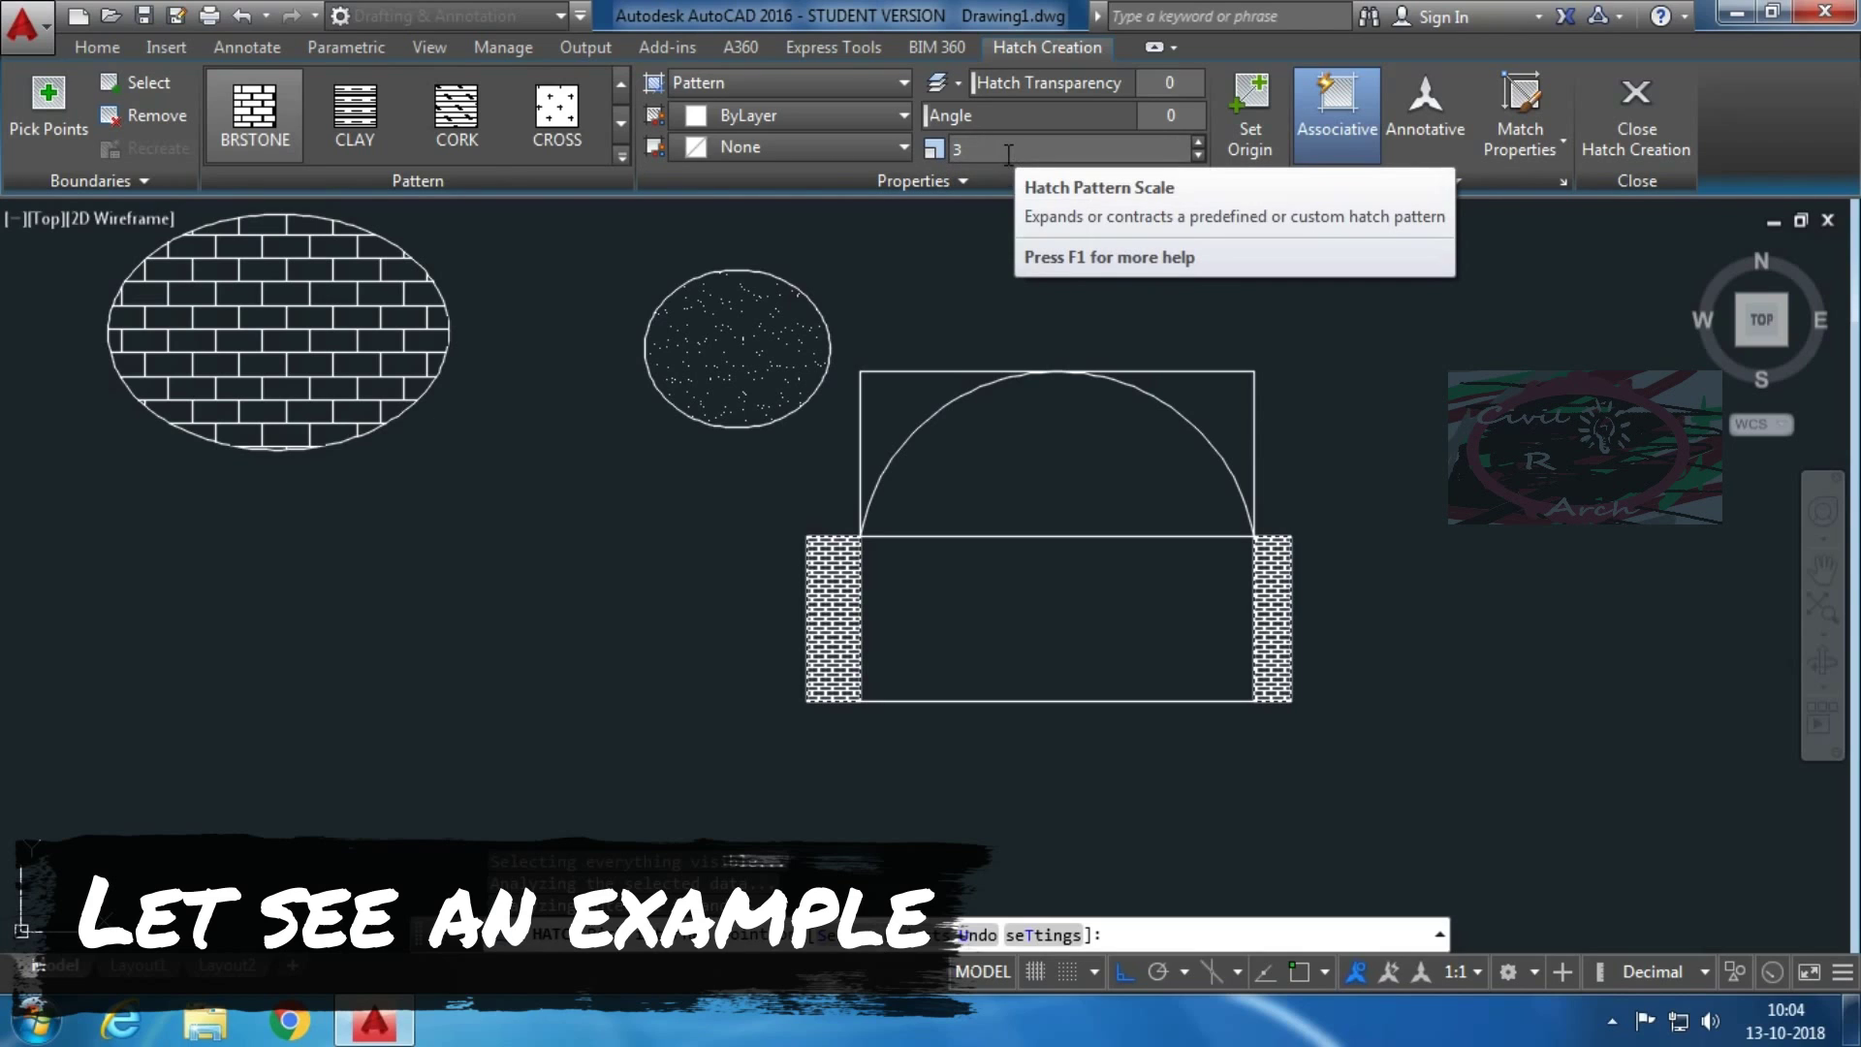
{"action": "type", "text": "10"}
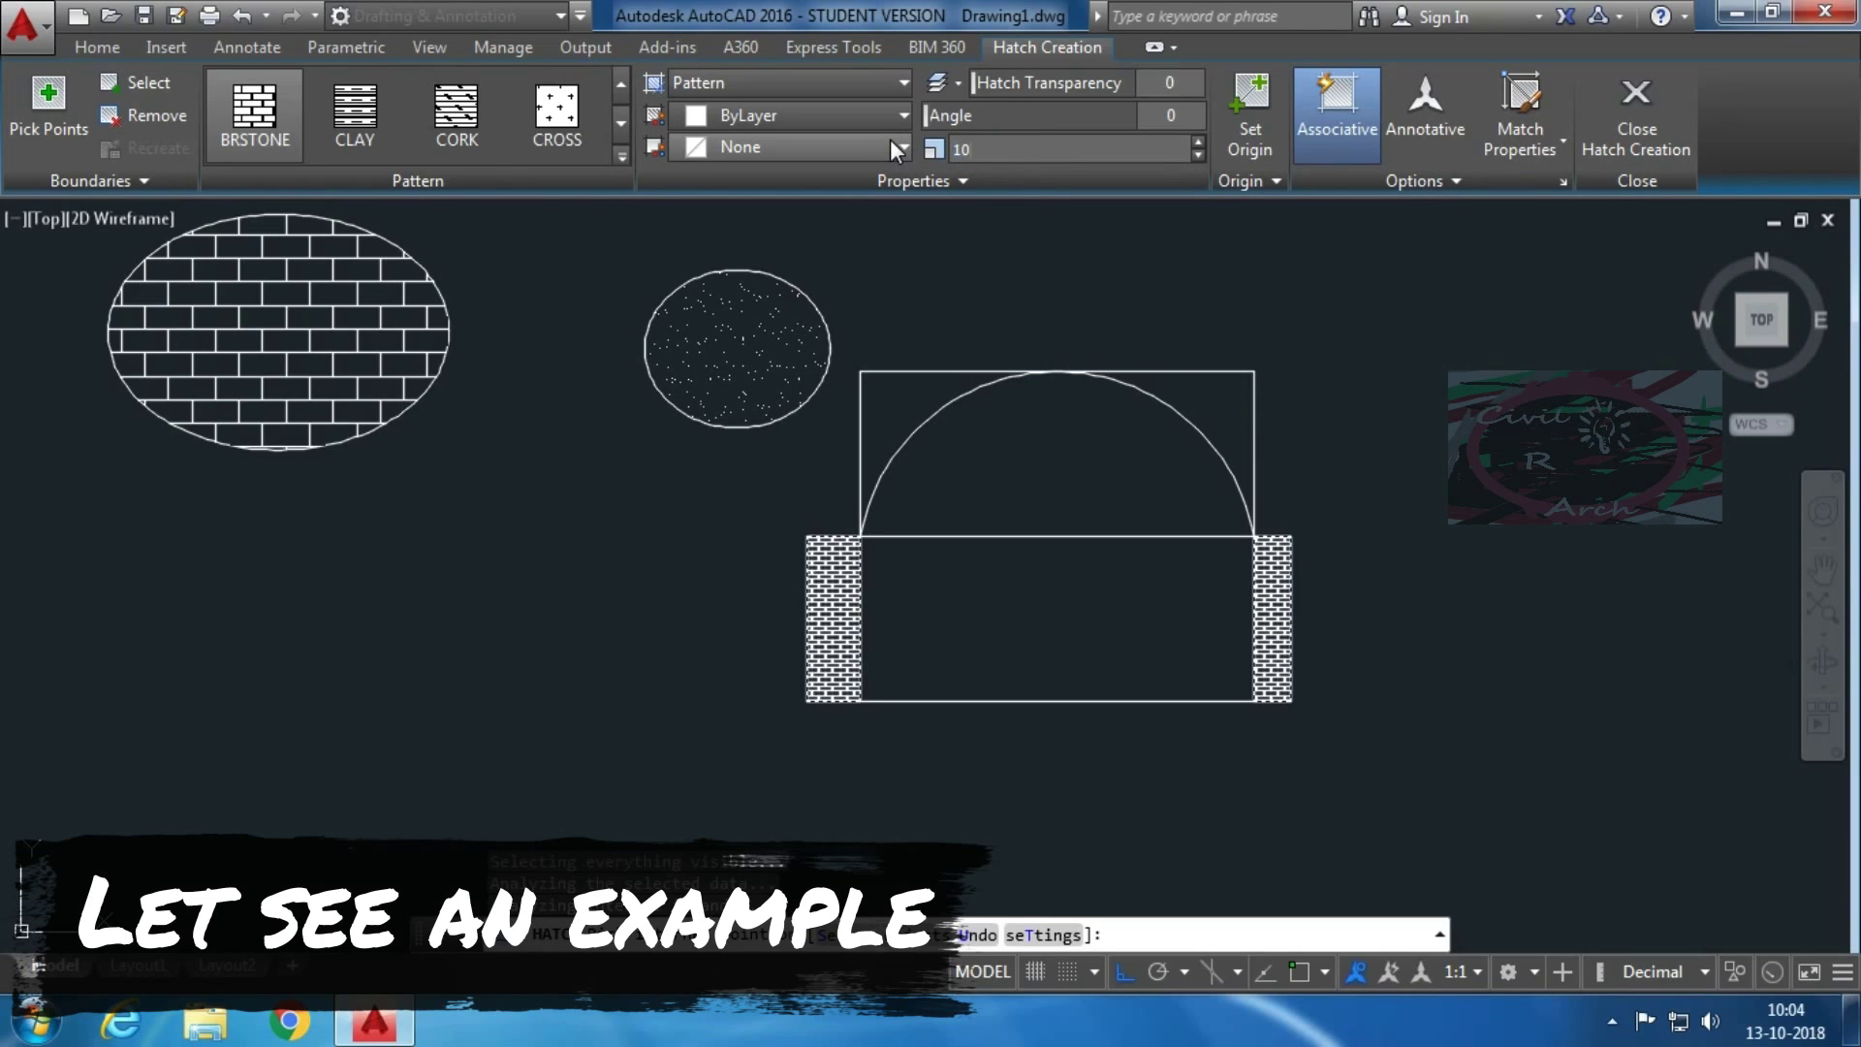
{"action": "key", "text": "Return"}
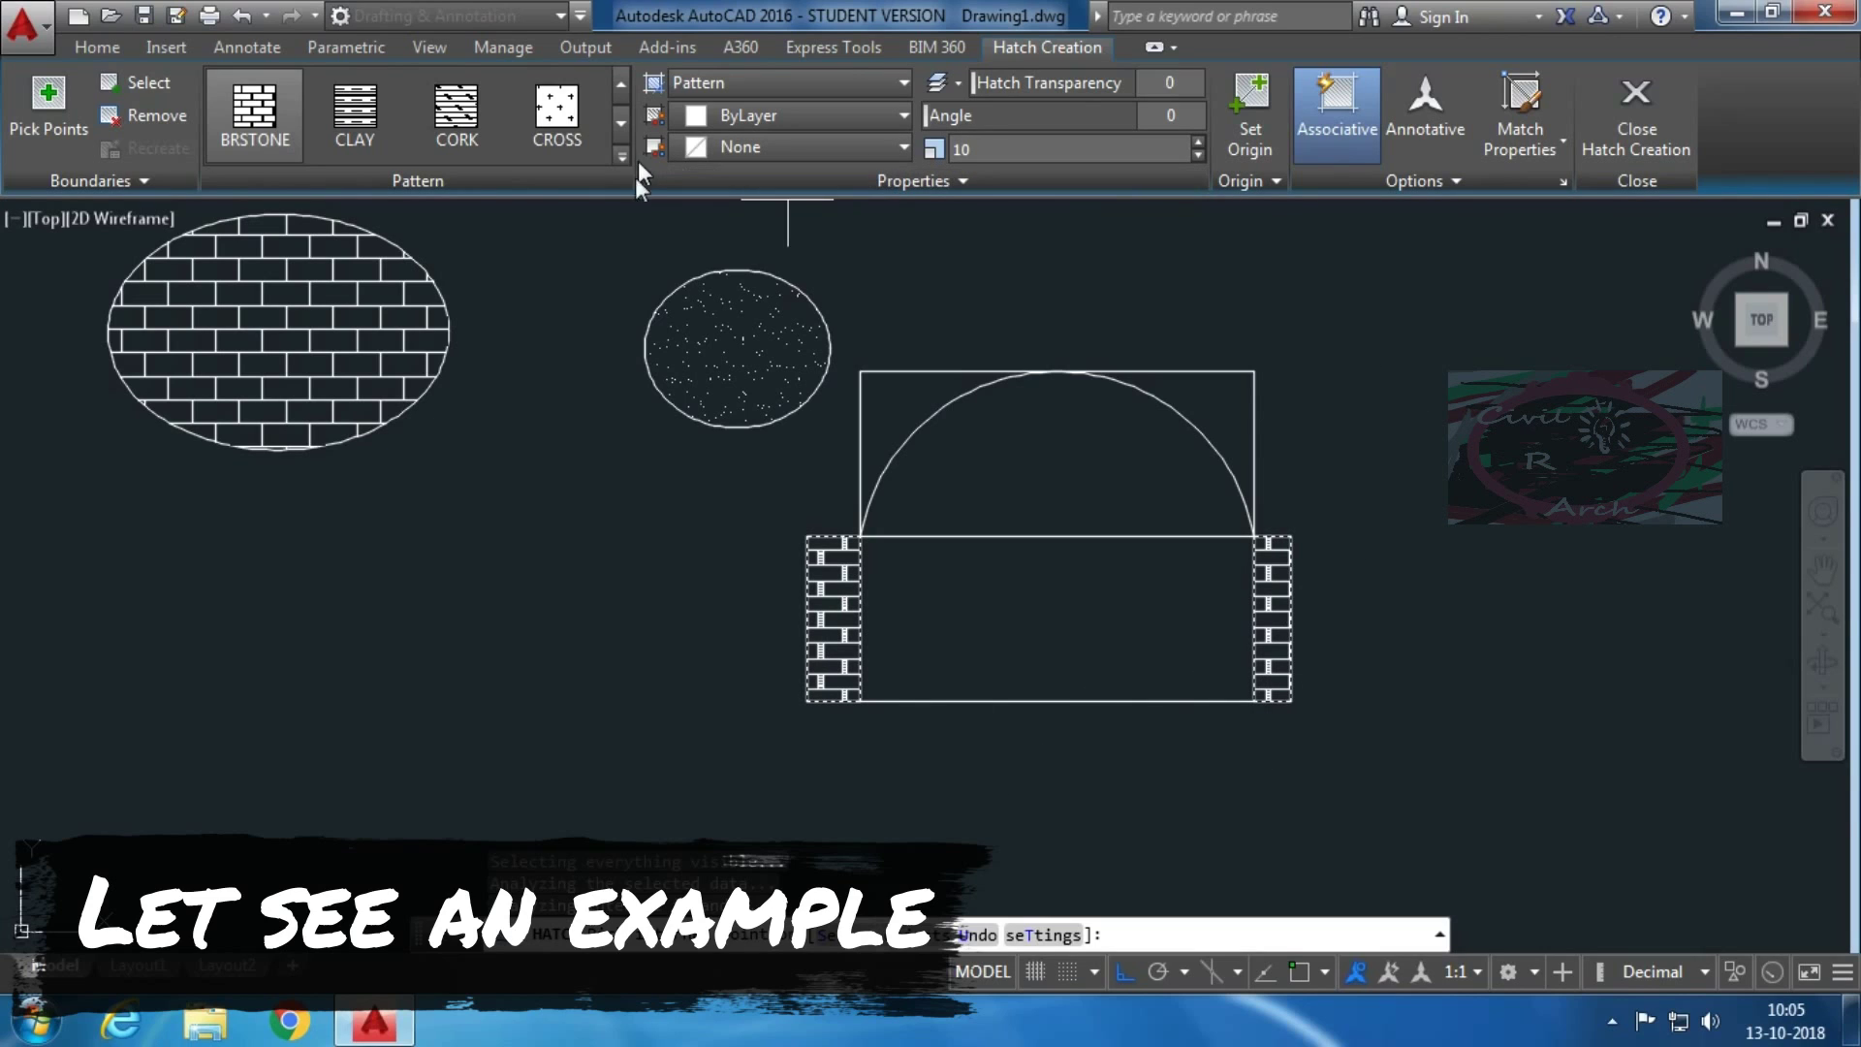
{"action": "left_click", "coordinate": [1636, 117]}
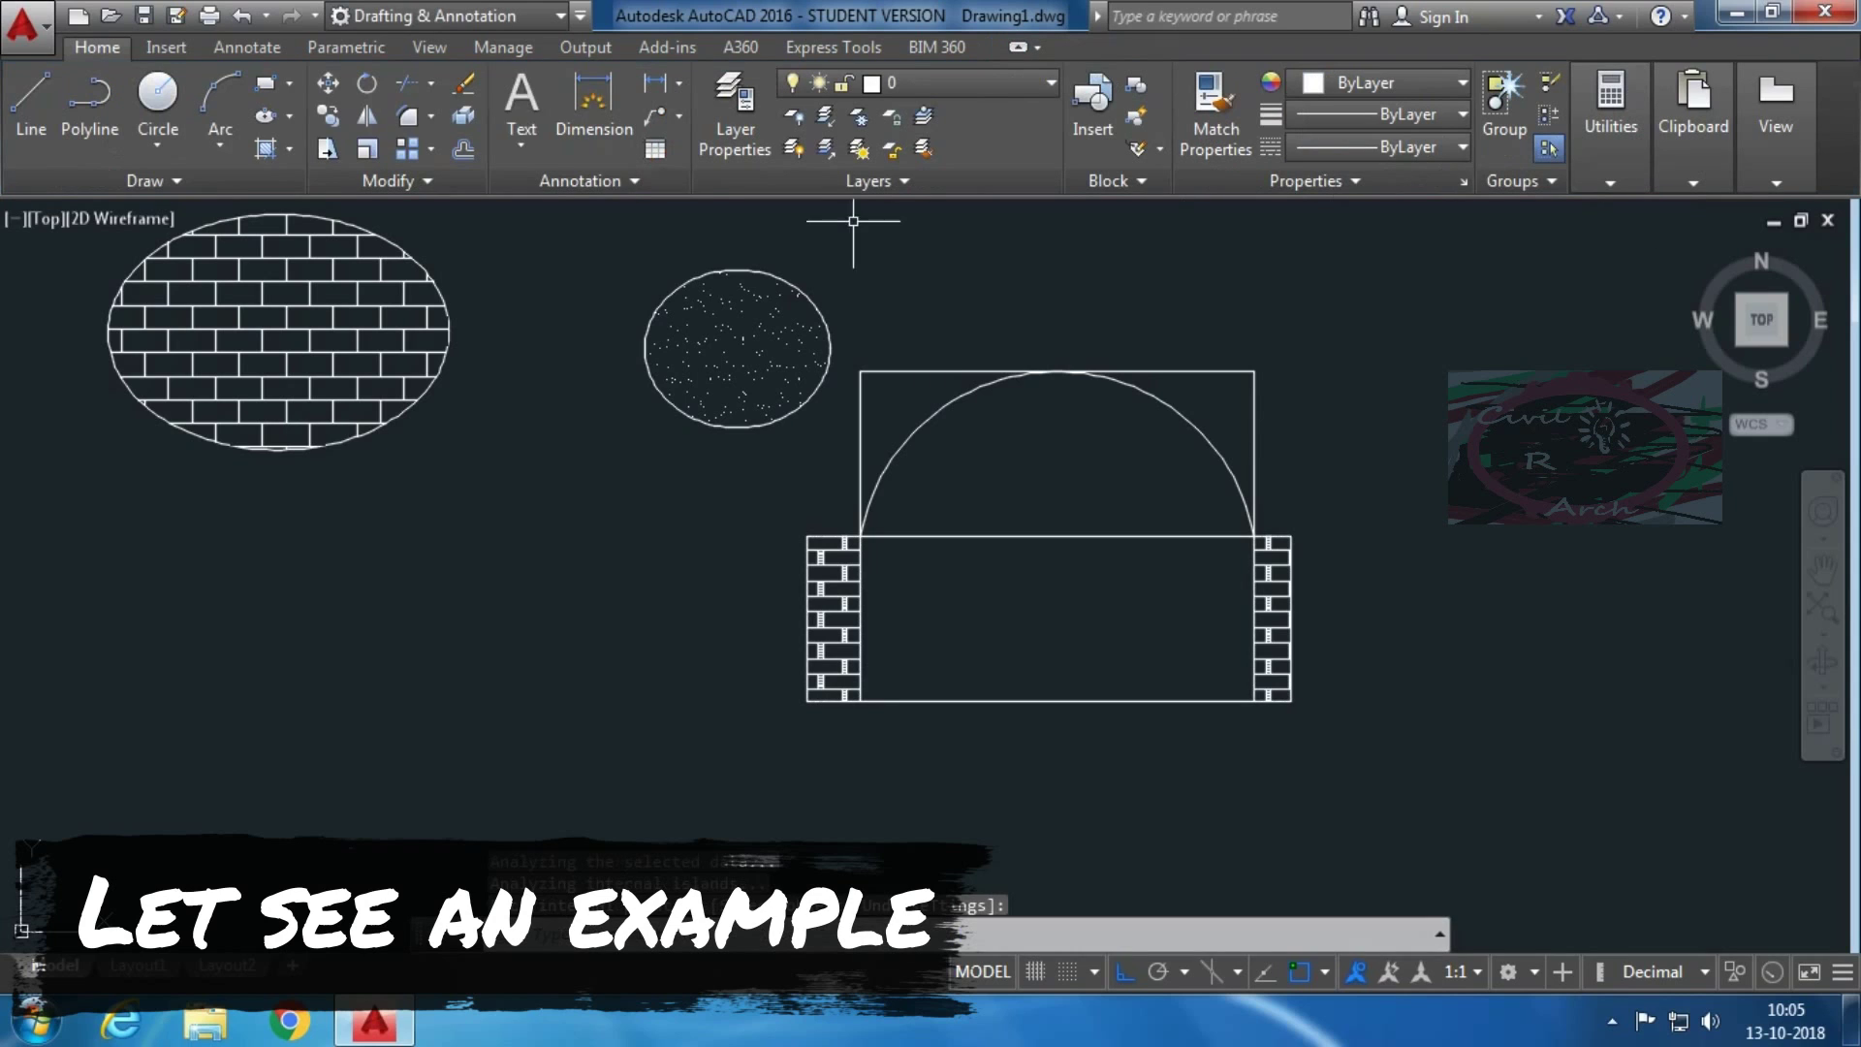
Hatch the two corner areas between the arch and its surrounding frame with the STEEL pattern
{"action": "left_click", "coordinate": [270, 147]}
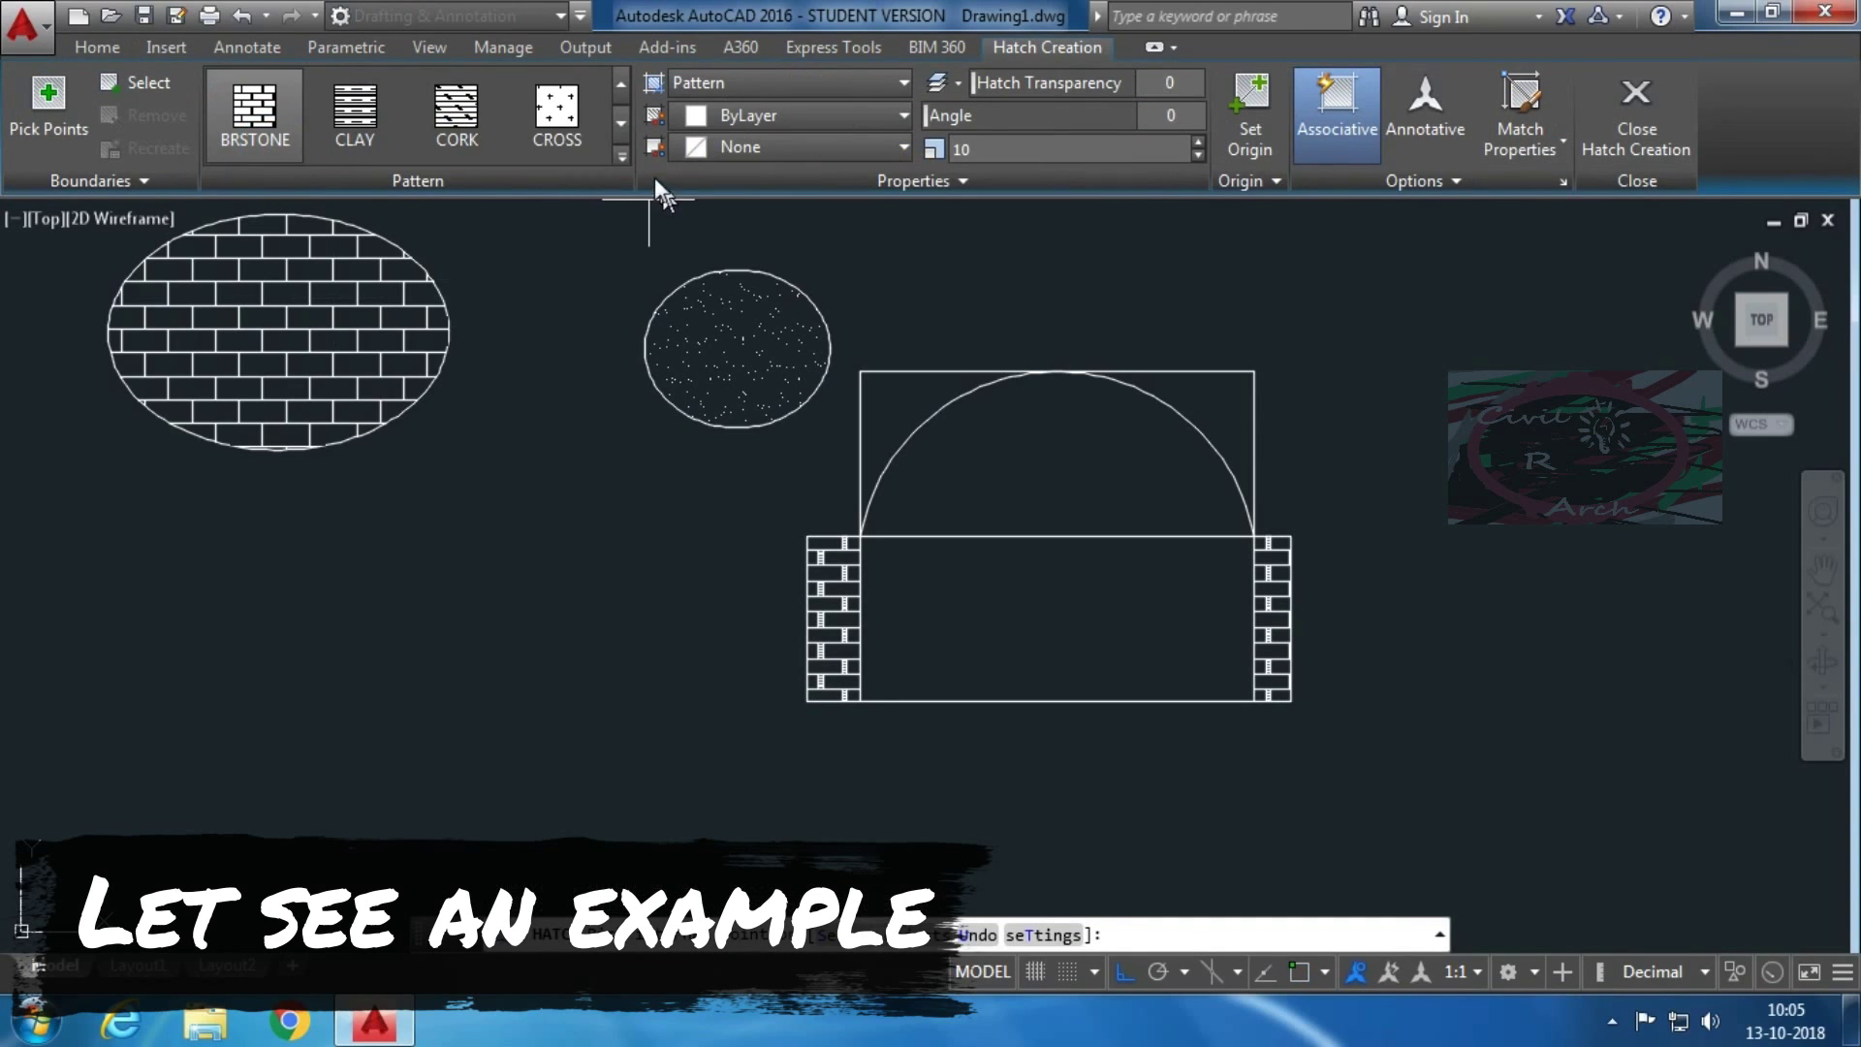
{"action": "left_click", "coordinate": [623, 156]}
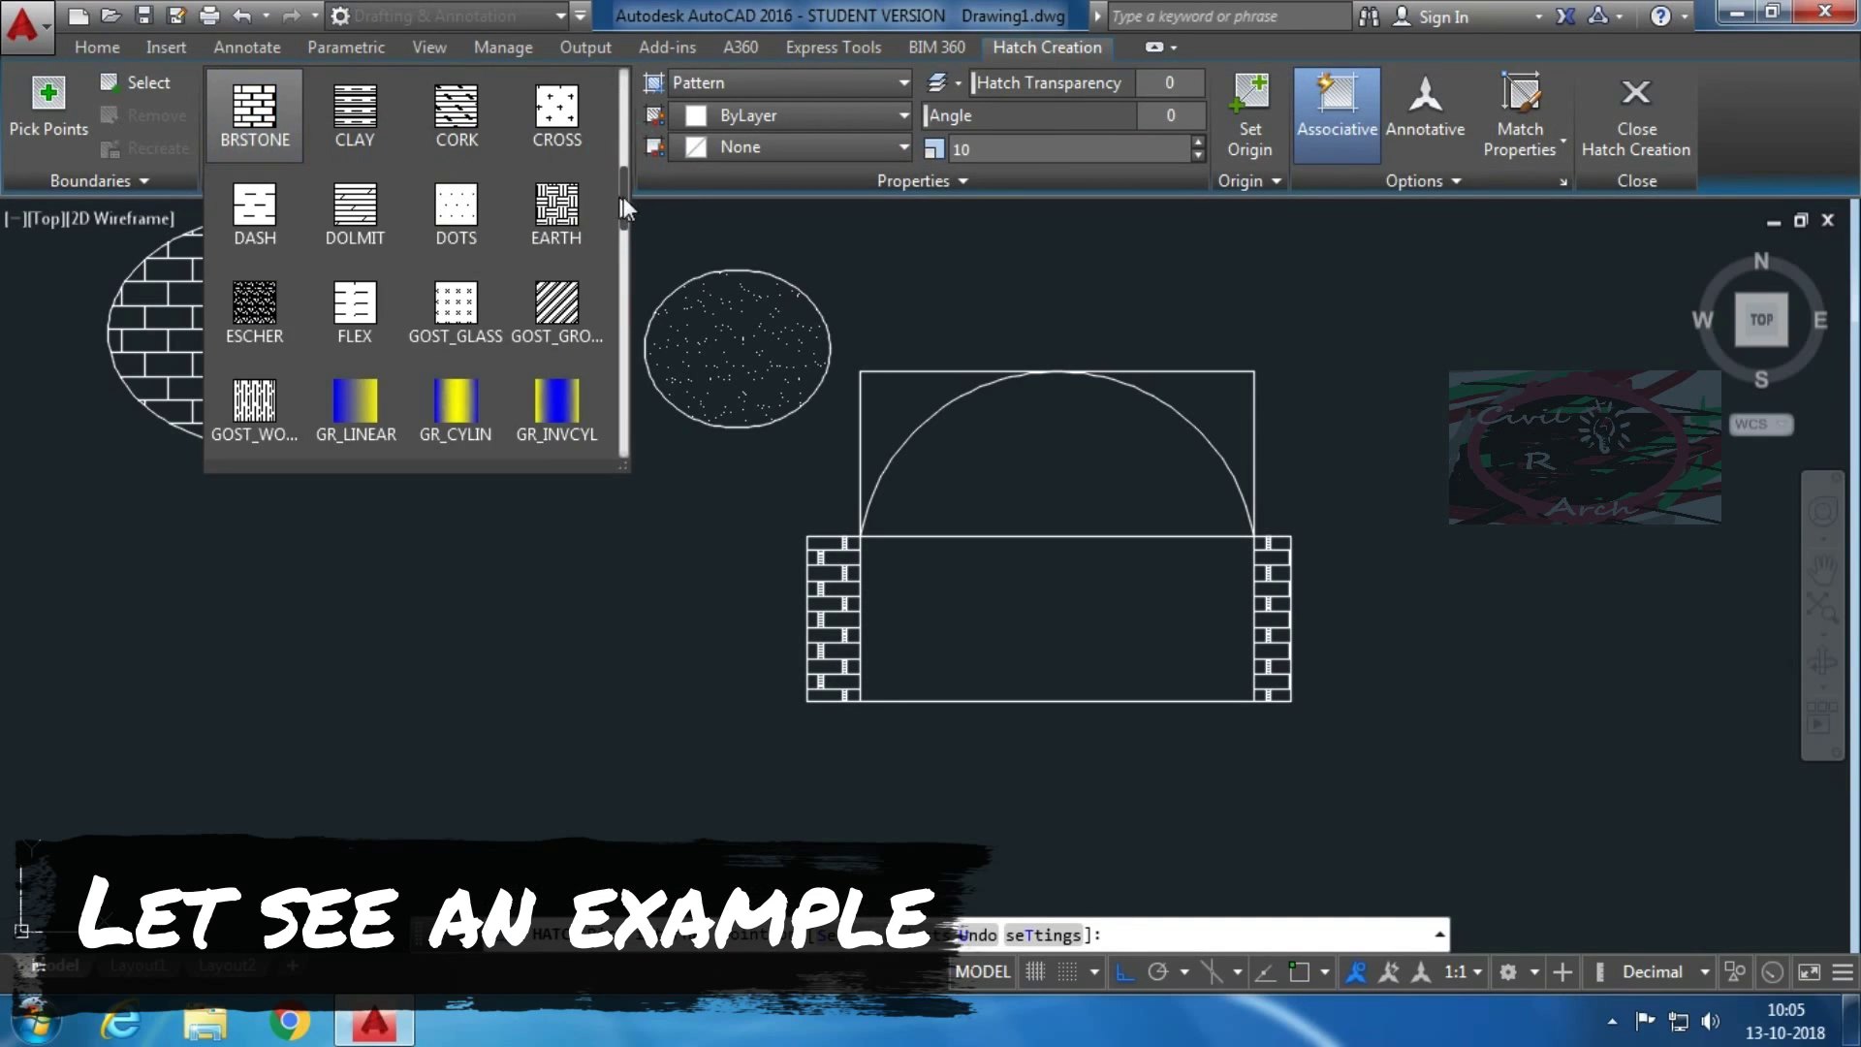
{"action": "left_click_drag", "start_coordinate": [624, 196], "coordinate": [628, 414]}
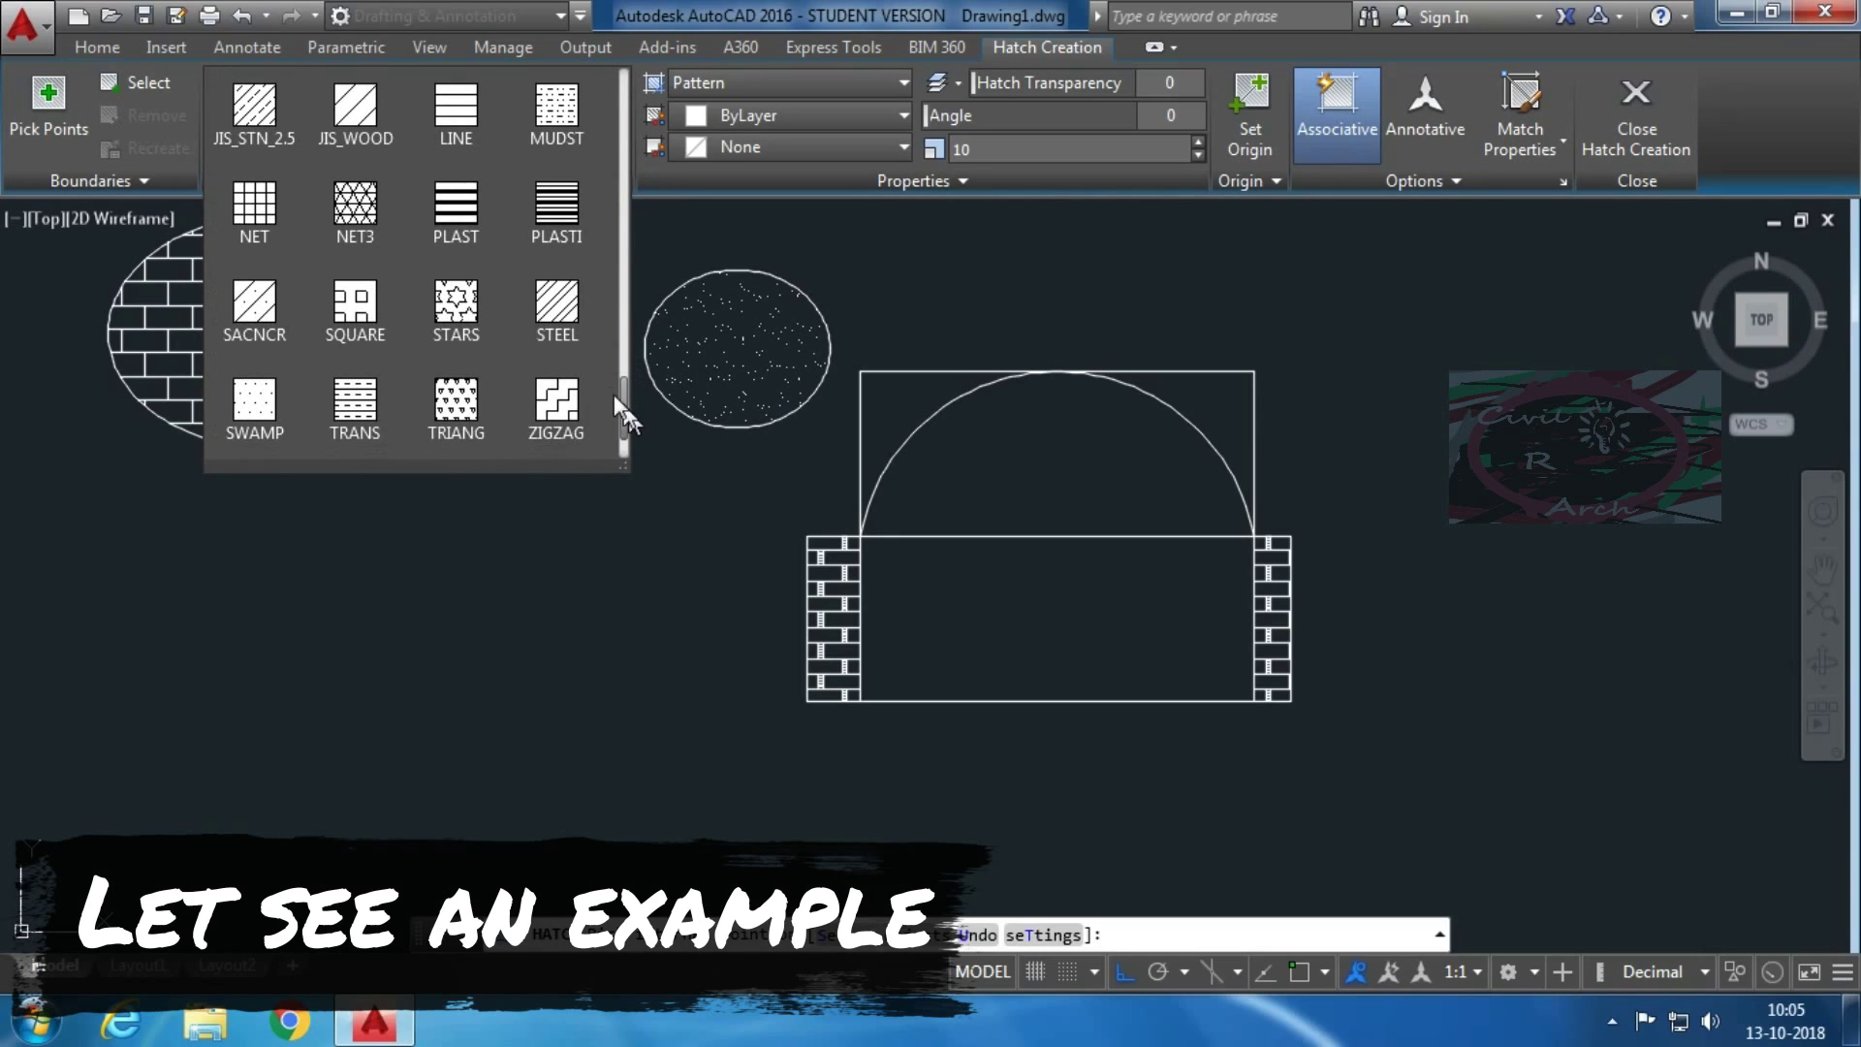
{"action": "left_click", "coordinate": [565, 315]}
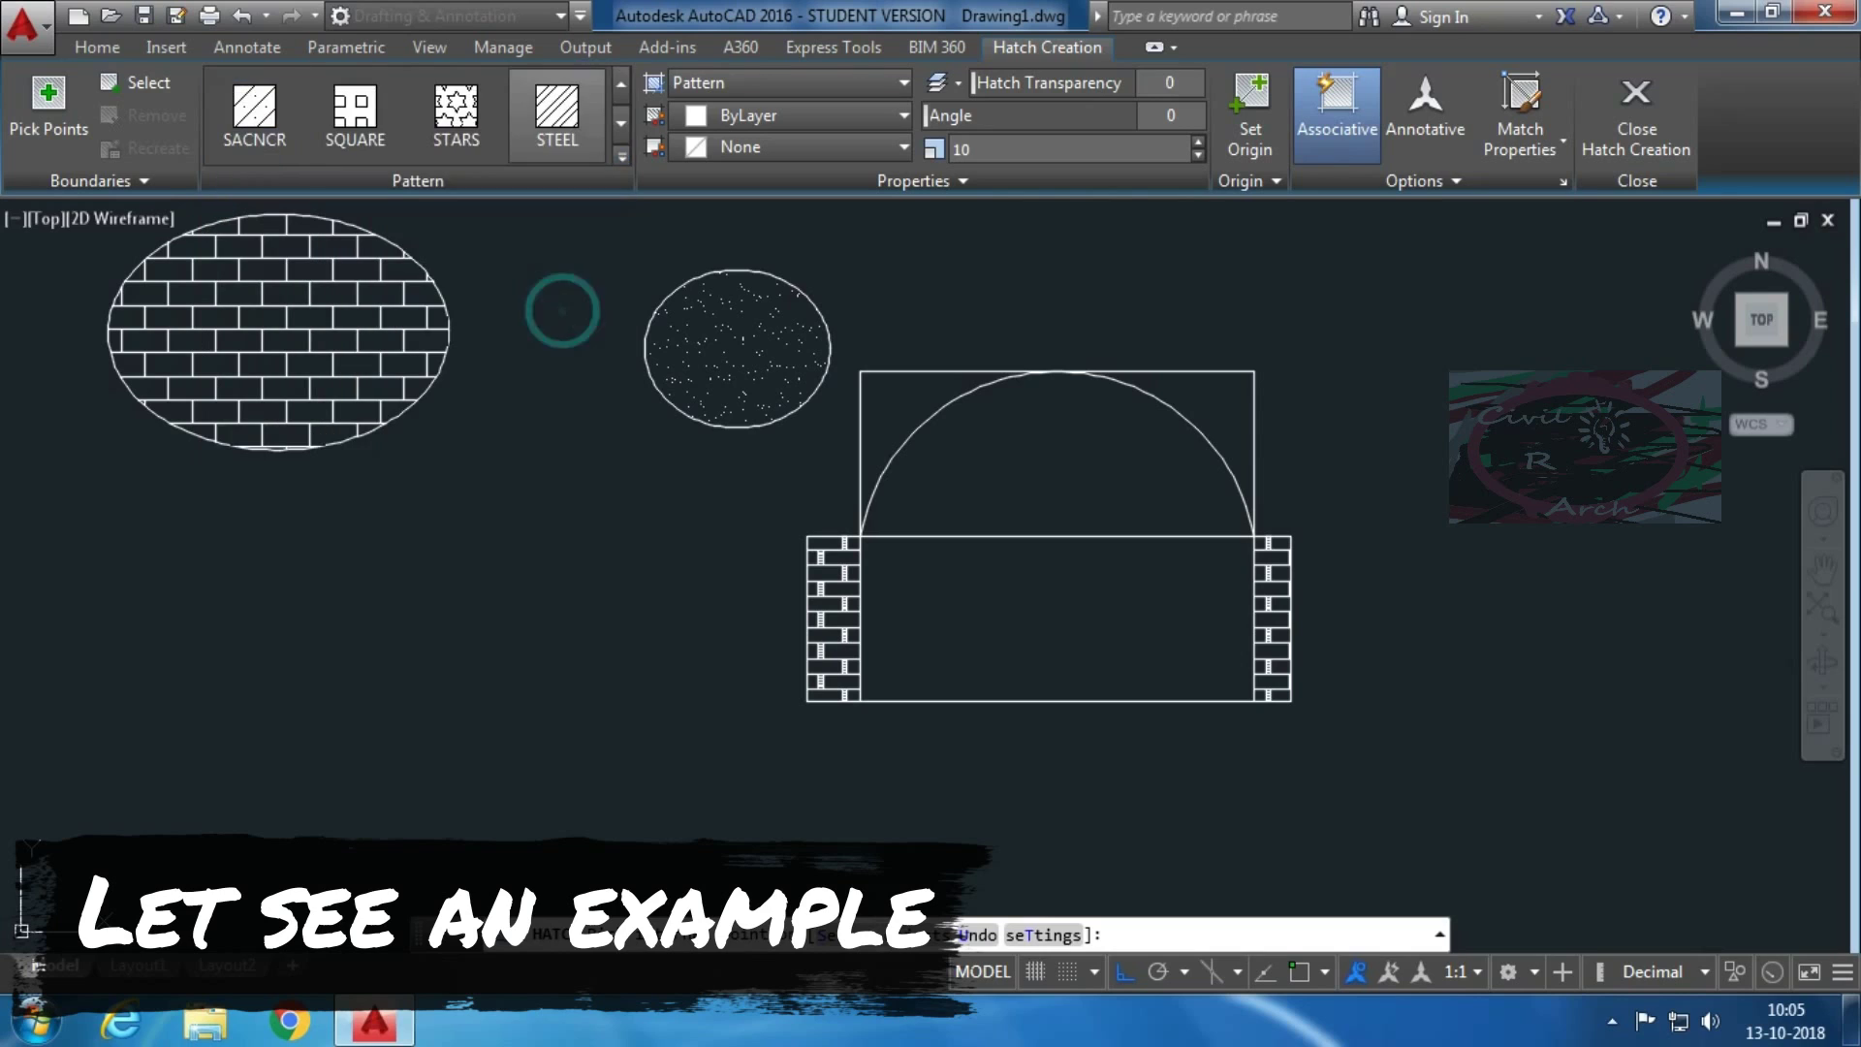
{"action": "left_click", "coordinate": [909, 423]}
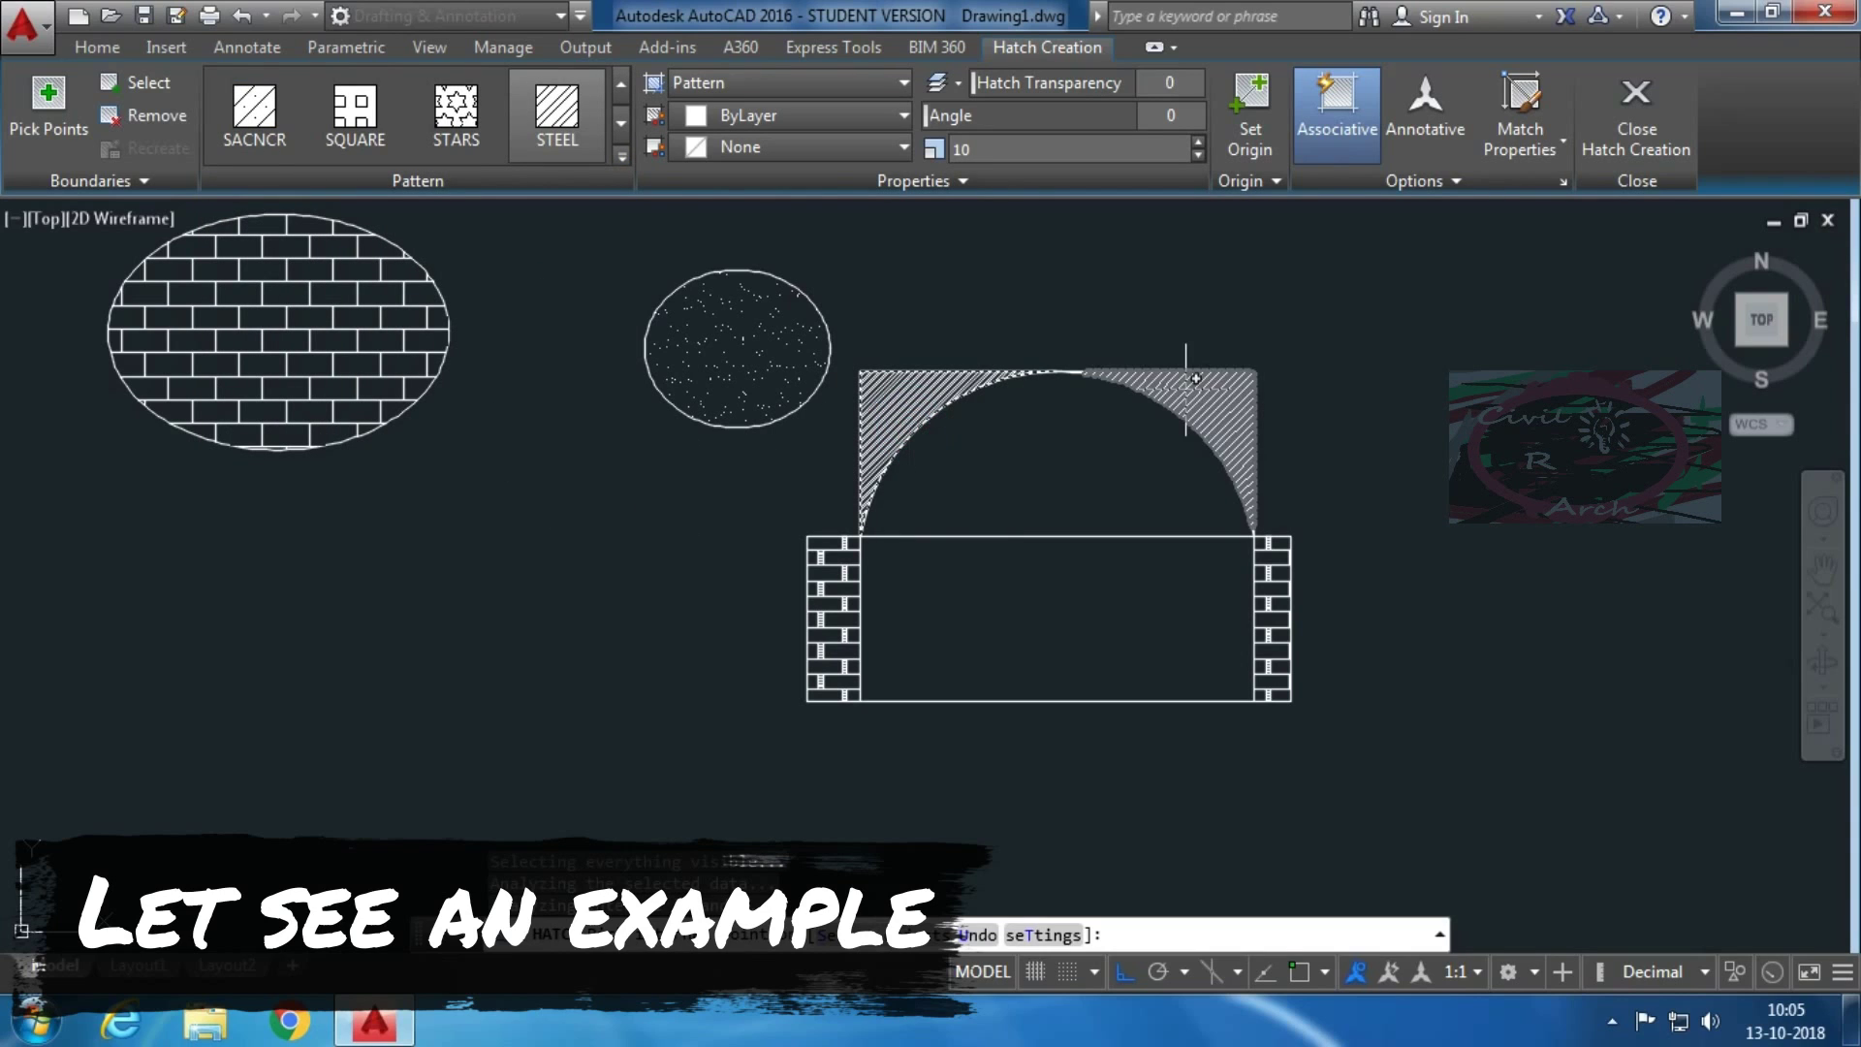
{"action": "left_click", "coordinate": [1211, 404]}
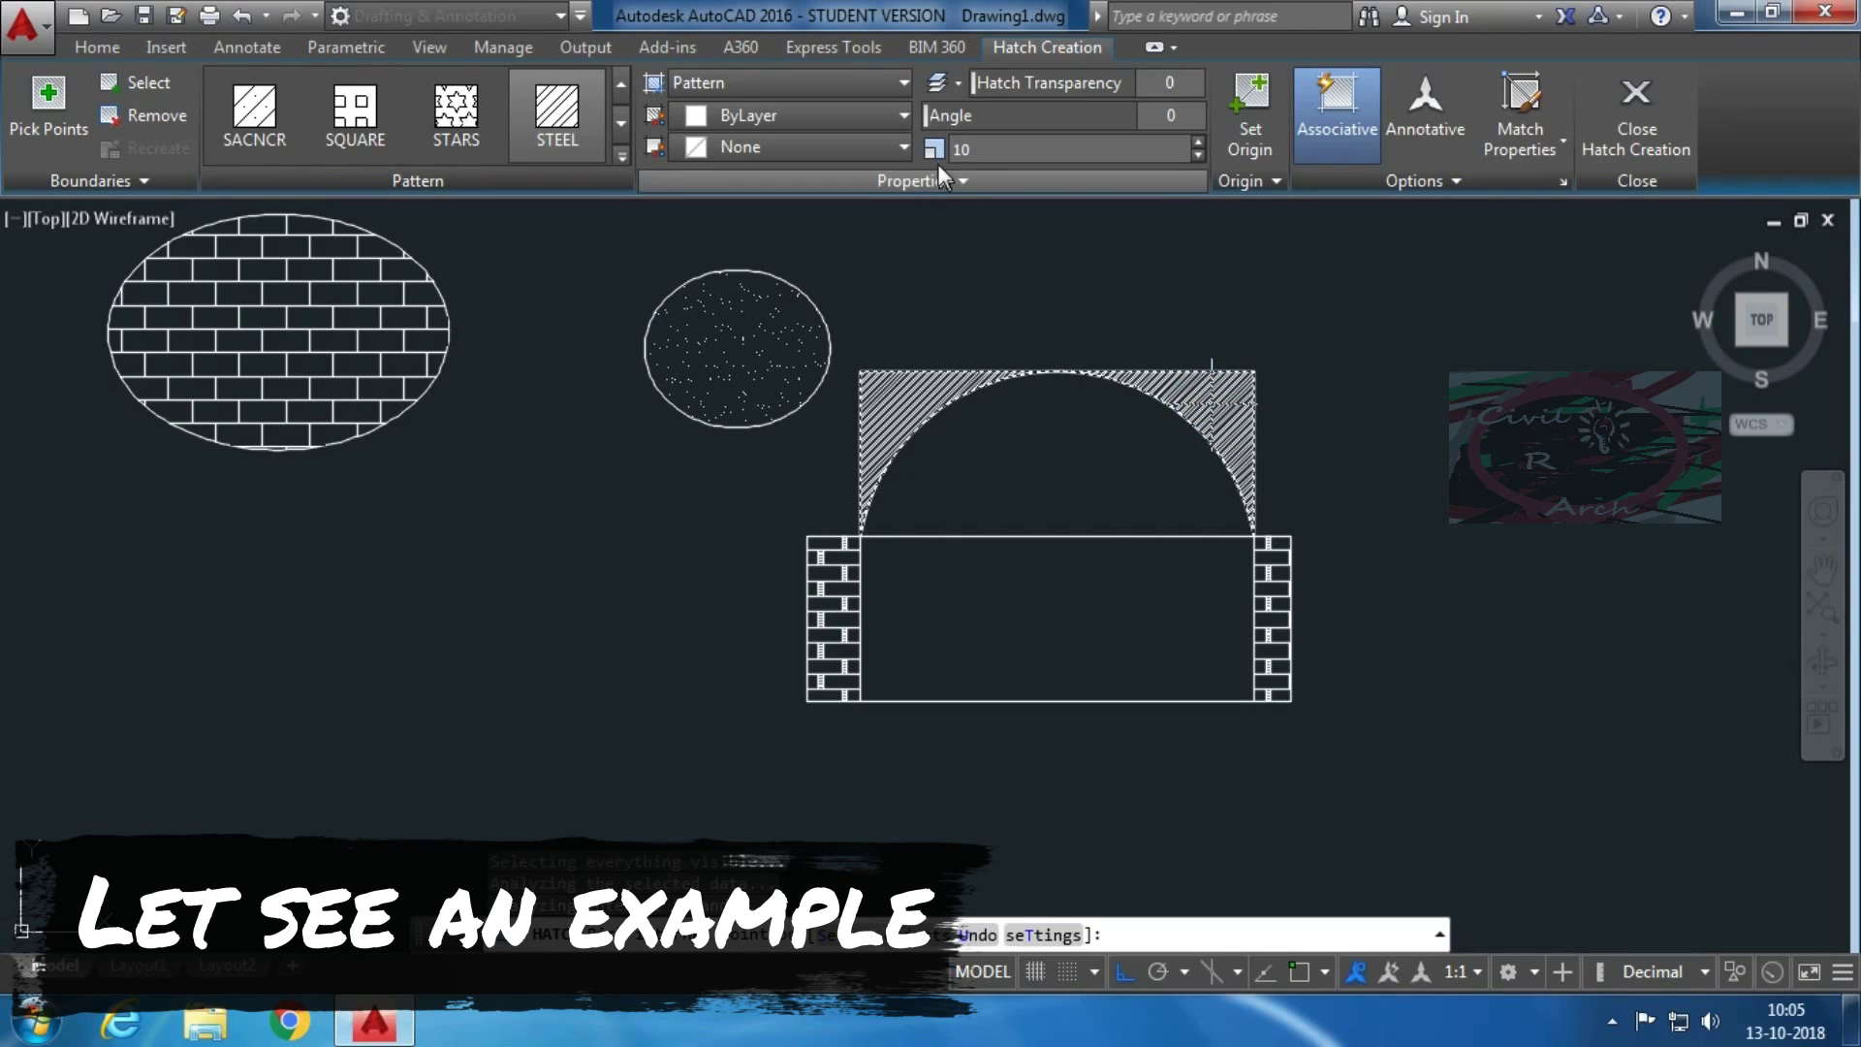
Try a scale of 2 on the STEEL hatch, and set it to 30
{"action": "left_click", "coordinate": [988, 152]}
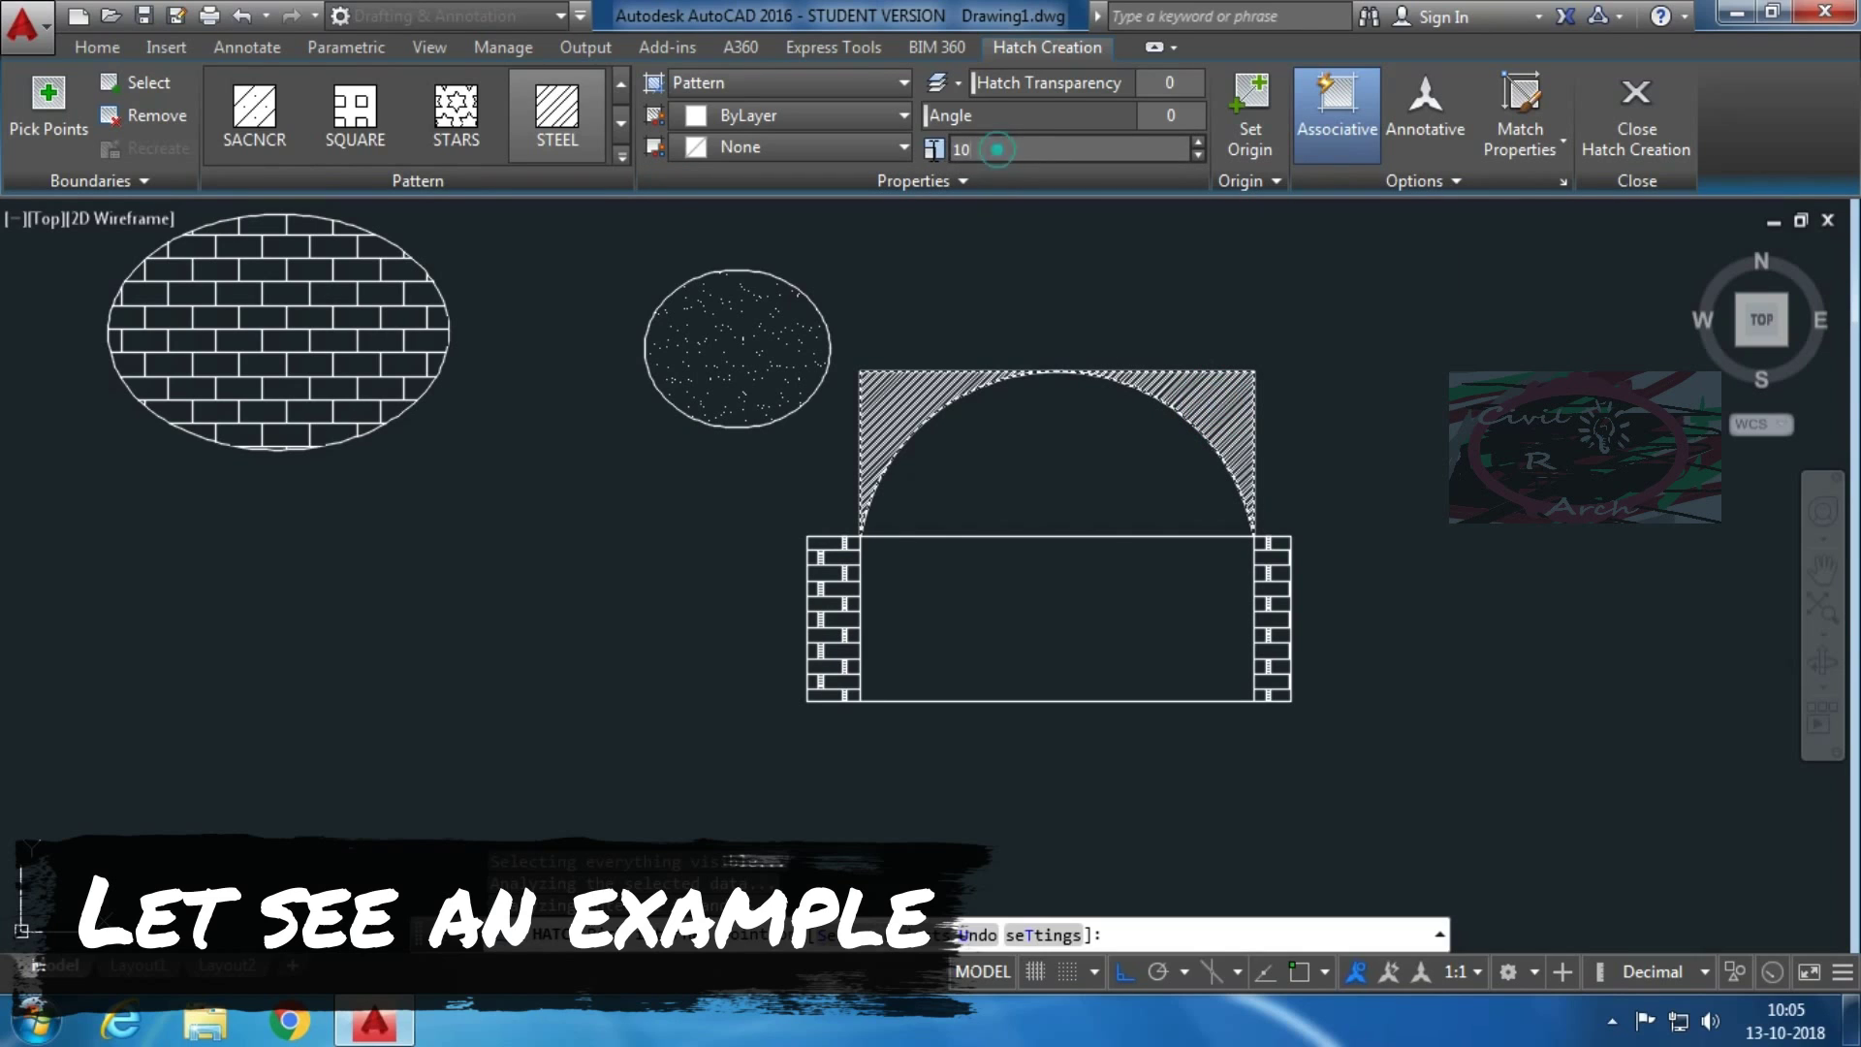
{"action": "key", "text": "Return"}
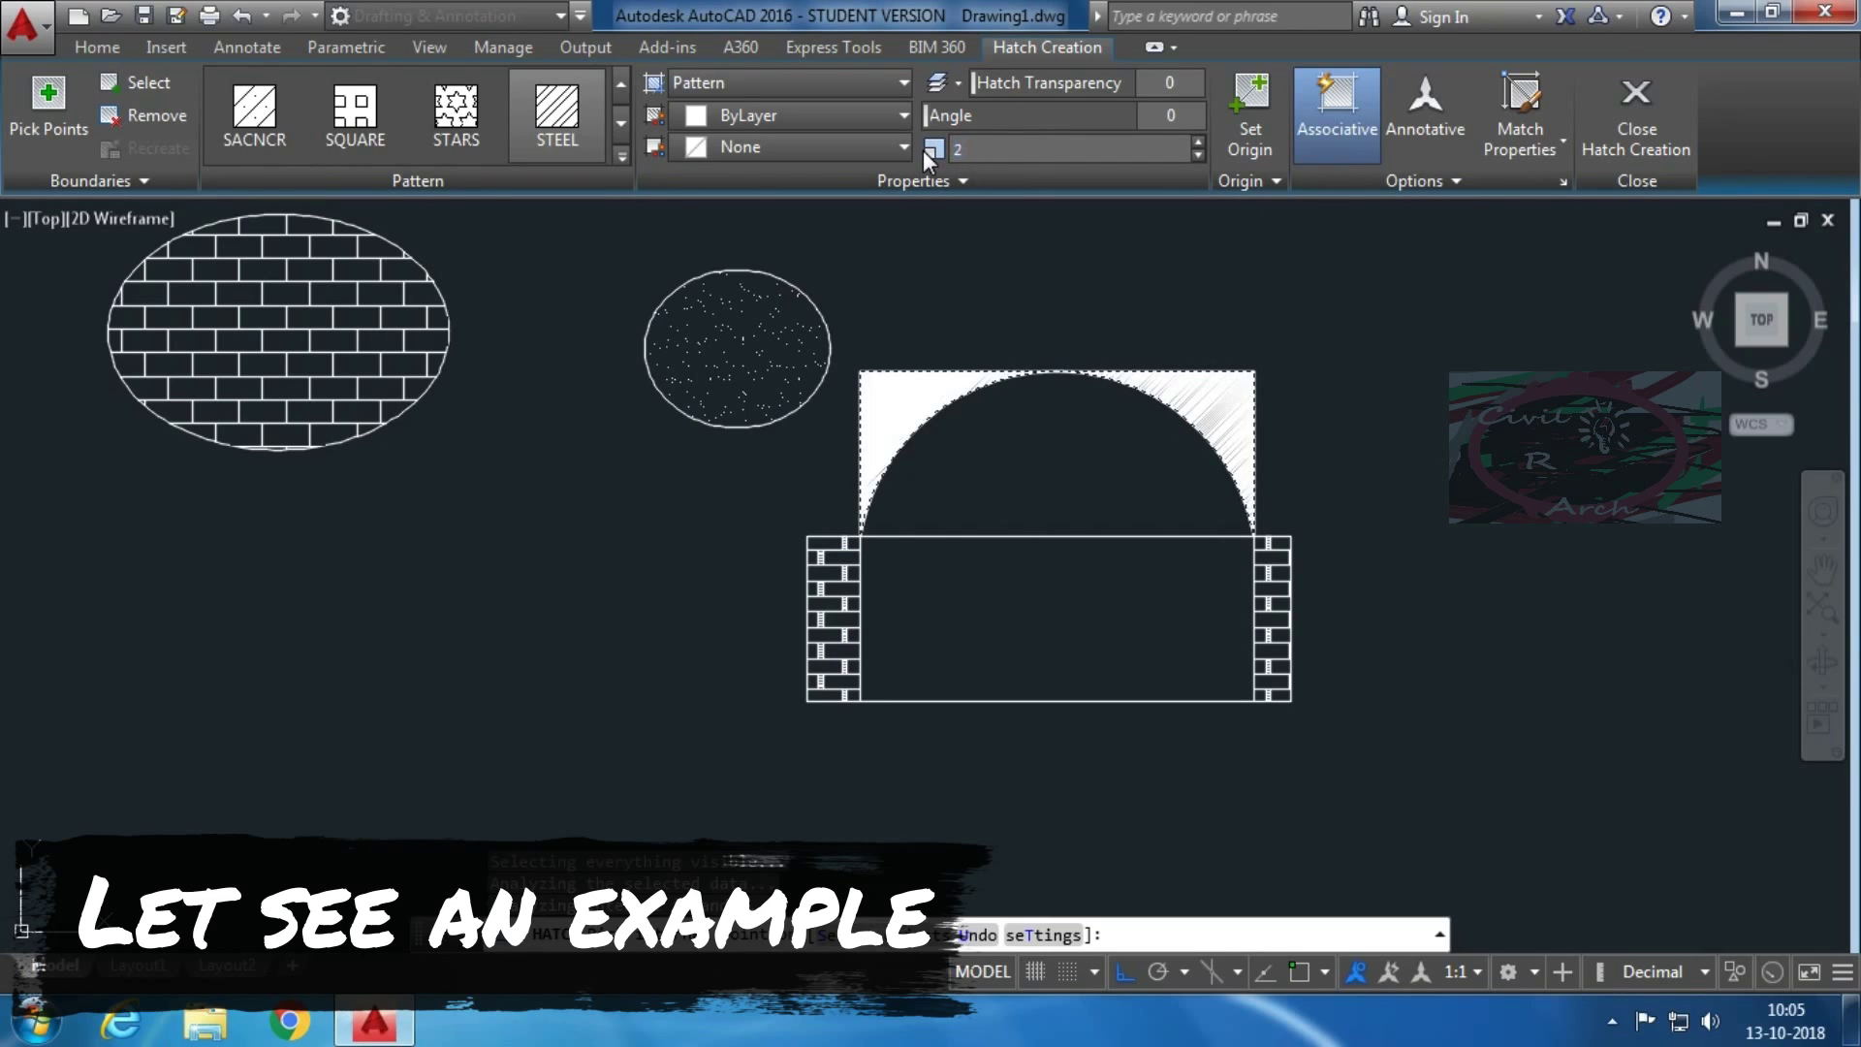
{"action": "left_click_drag", "start_coordinate": [995, 148], "coordinate": [899, 142]}
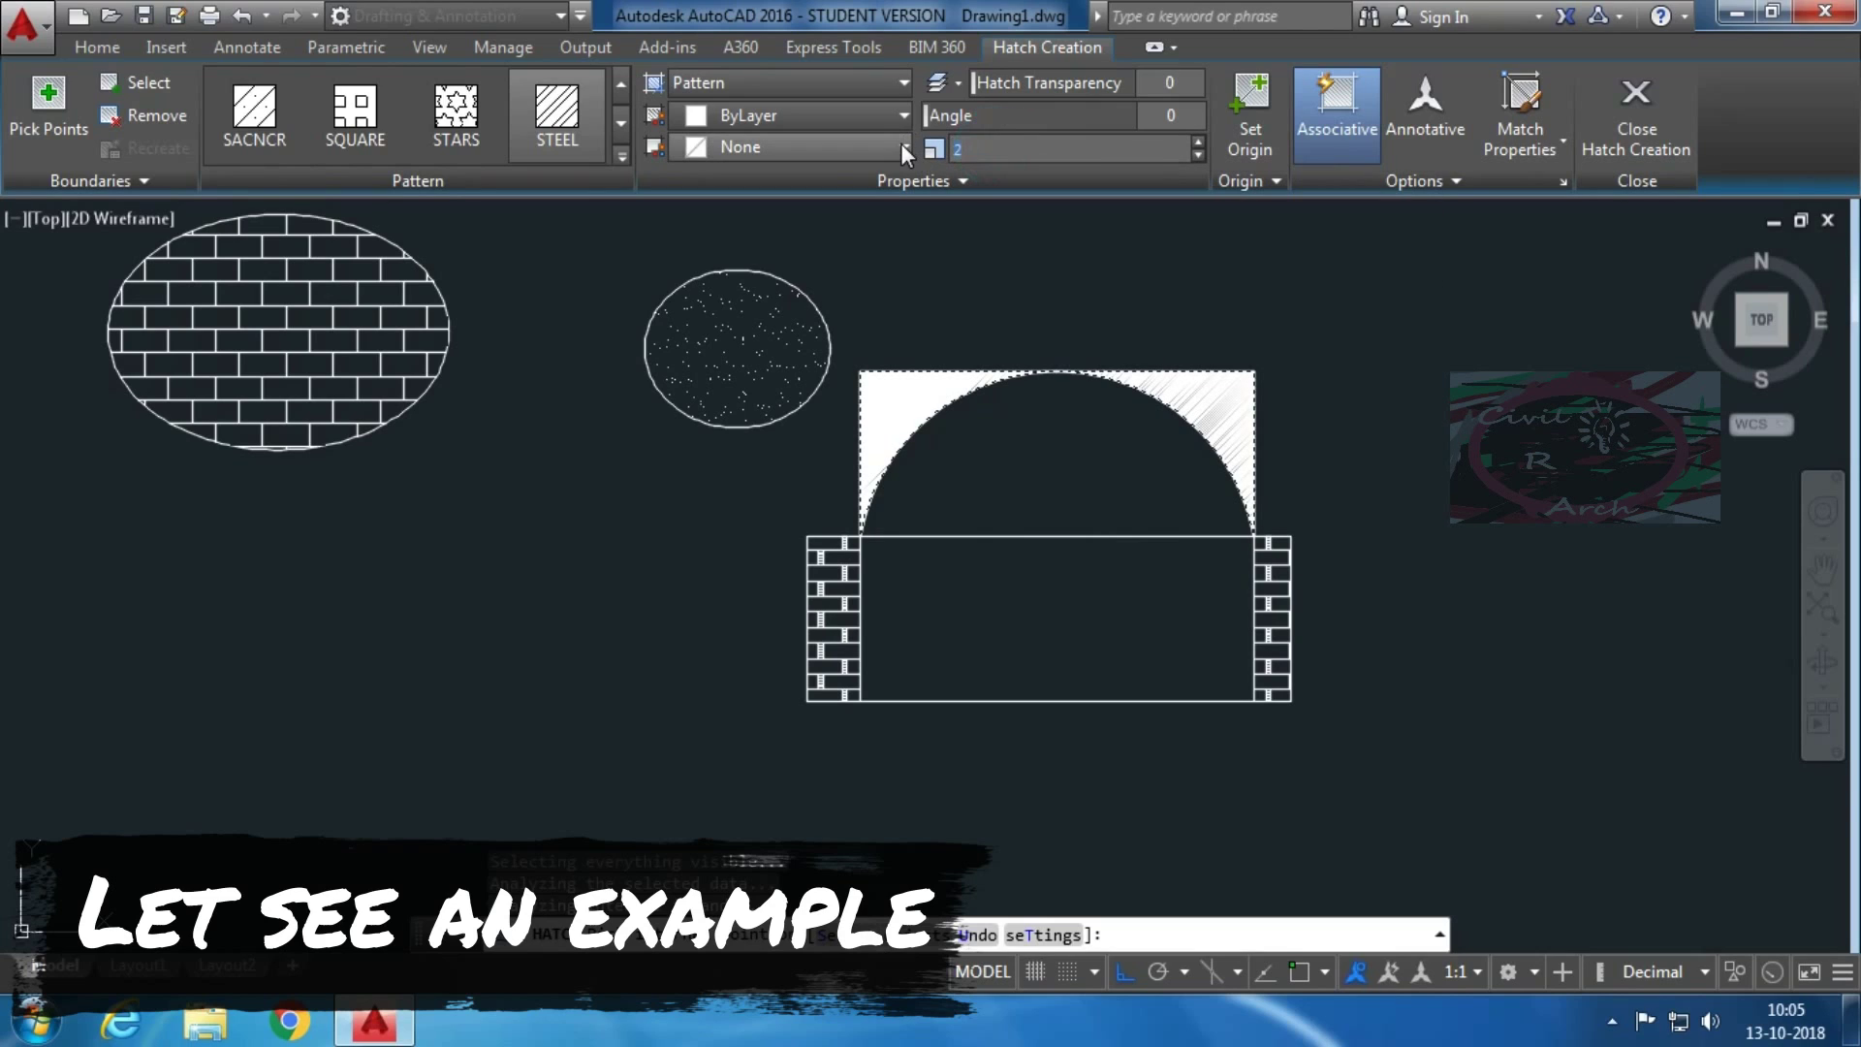
{"action": "type", "text": "30"}
{"action": "key", "text": "Return"}
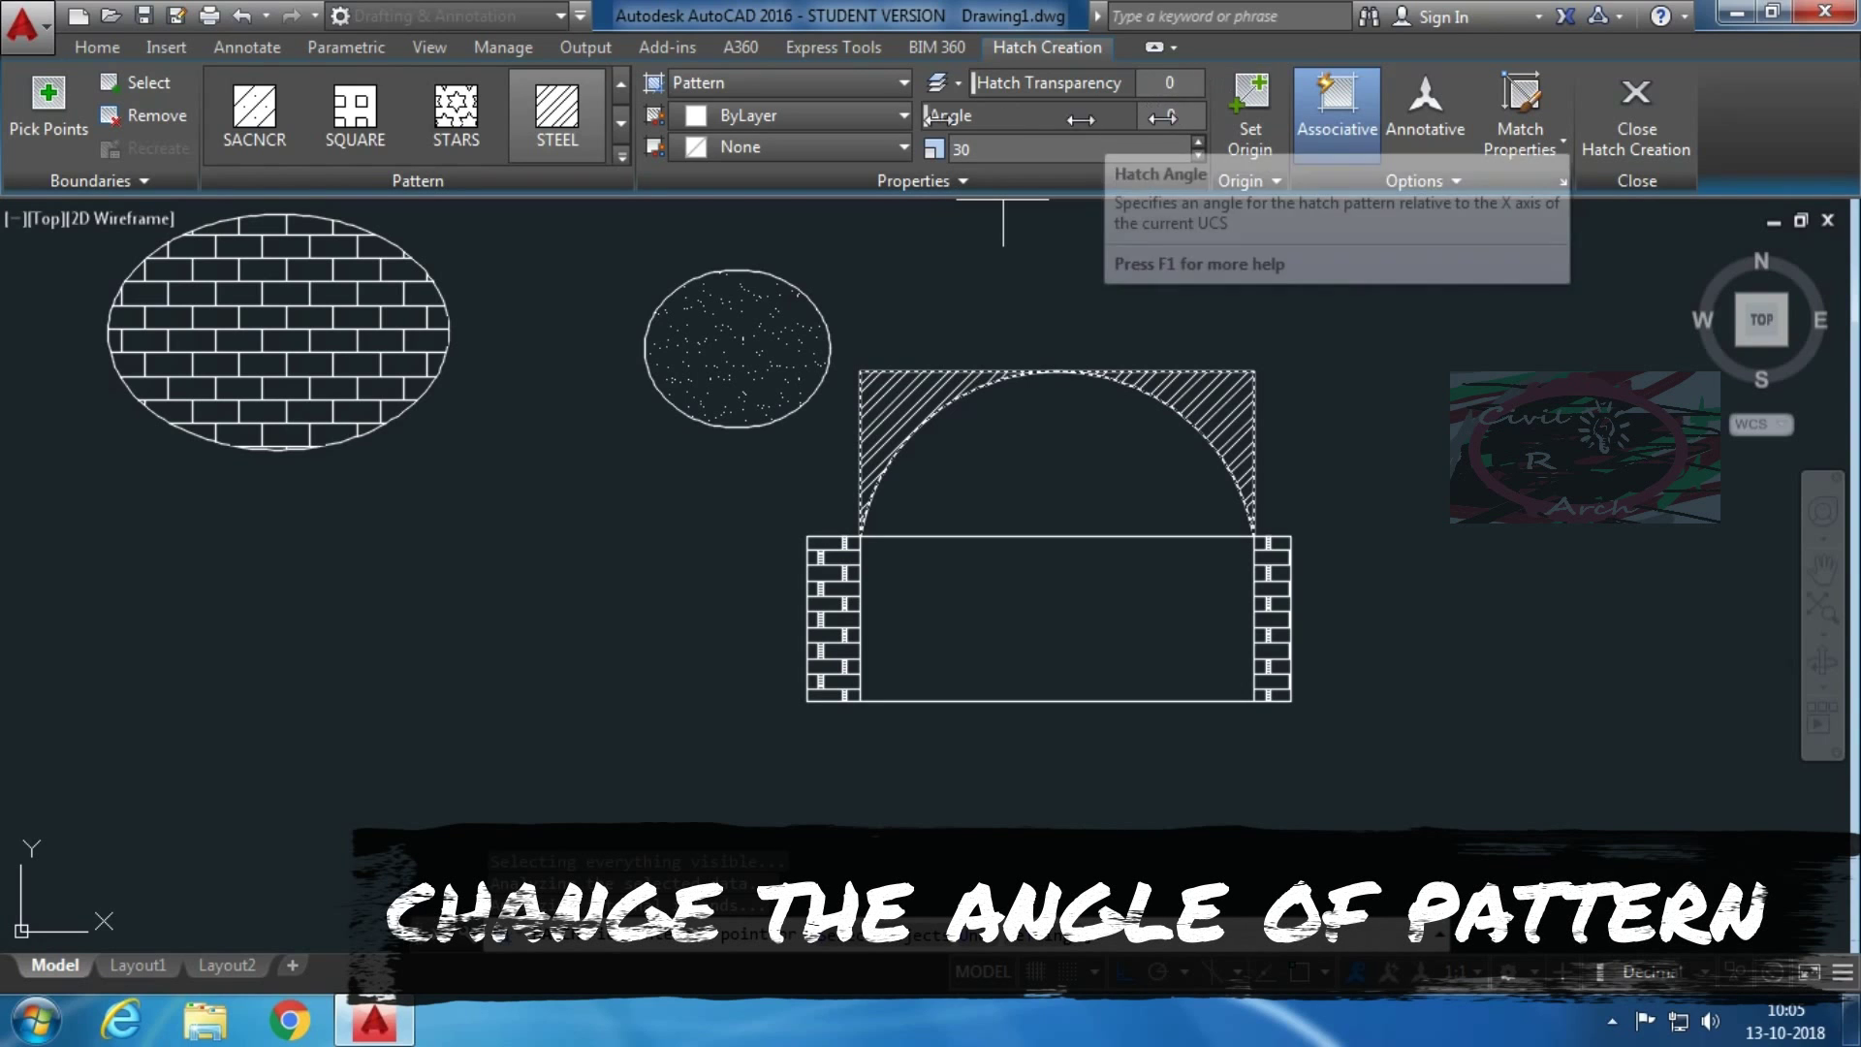
Set the STEEL hatch's angle to 137 and its transparency to 63, after trying 90
{"action": "mouse_move", "coordinate": [928, 115]}
{"action": "left_mouse_down"}
{"action": "mouse_move", "coordinate": [1260, 116]}
{"action": "mouse_move", "coordinate": [1018, 136]}
{"action": "mouse_move", "coordinate": [1104, 136]}
{"action": "left_mouse_up"}
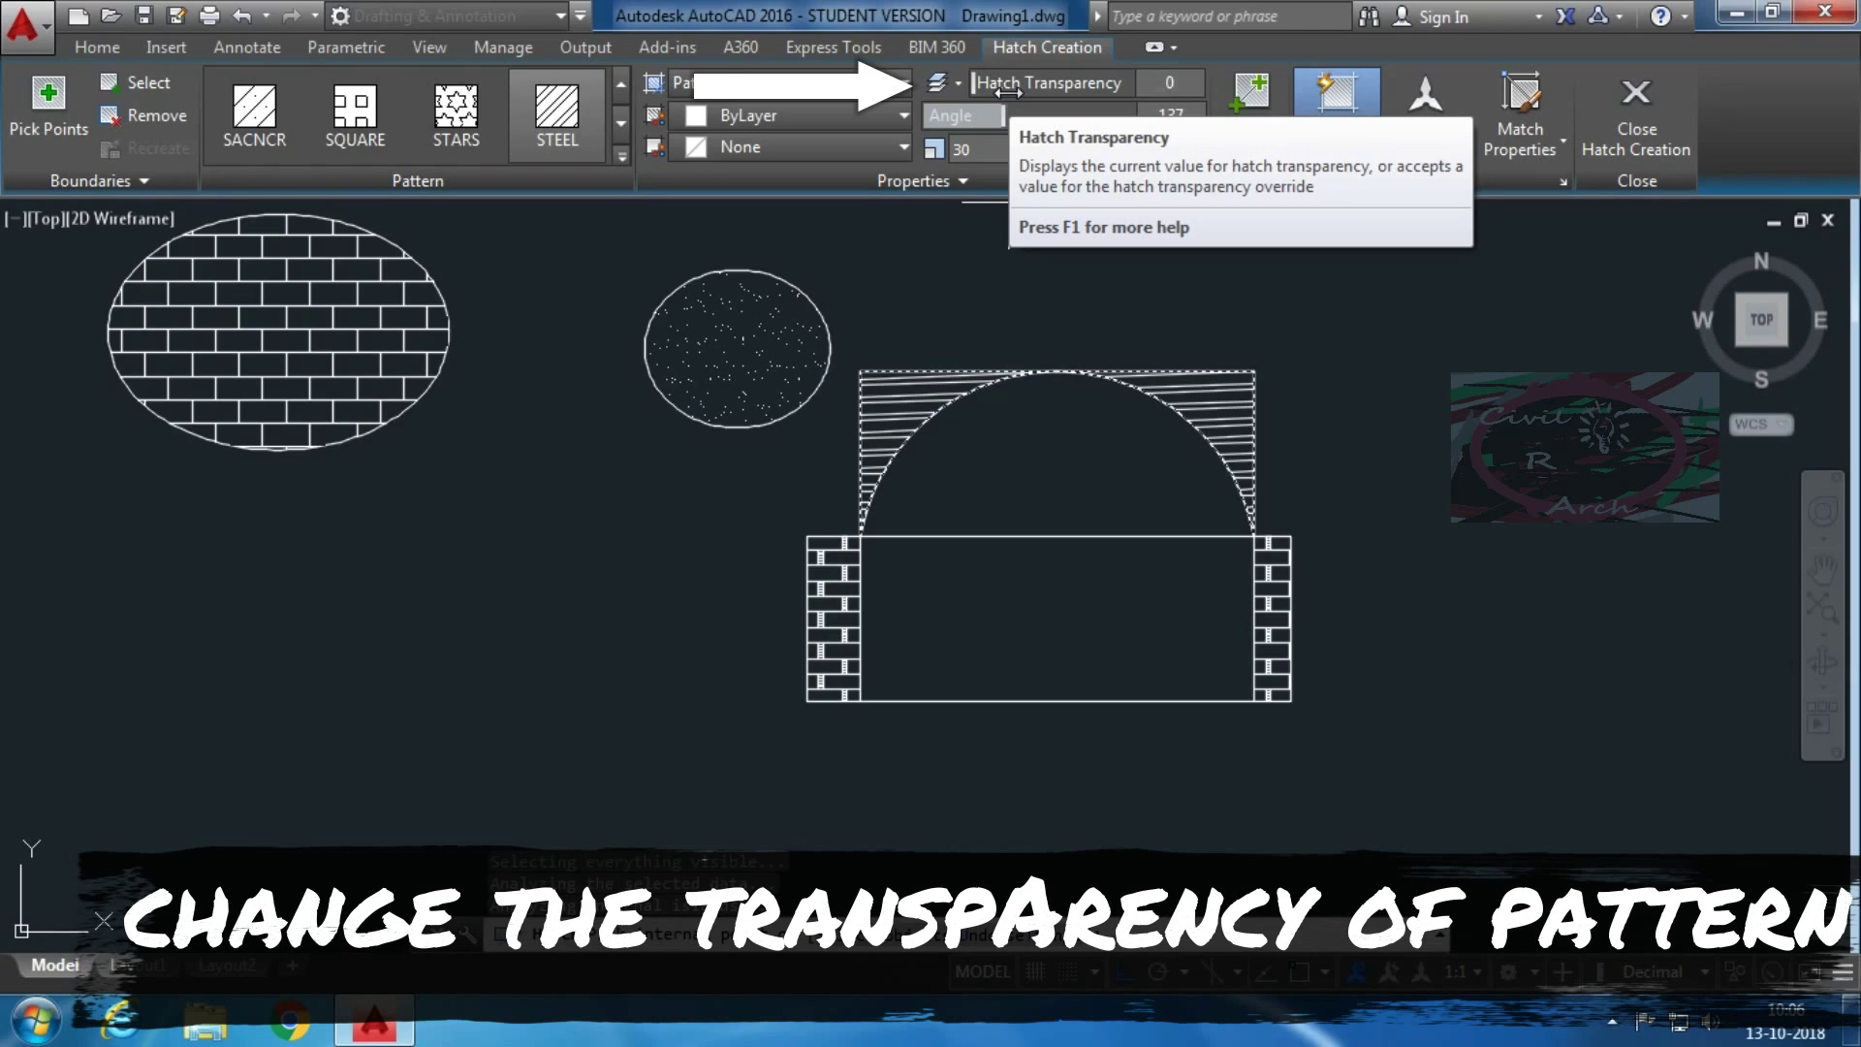
{"action": "left_click_drag", "start_coordinate": [973, 83], "coordinate": [1343, 118]}
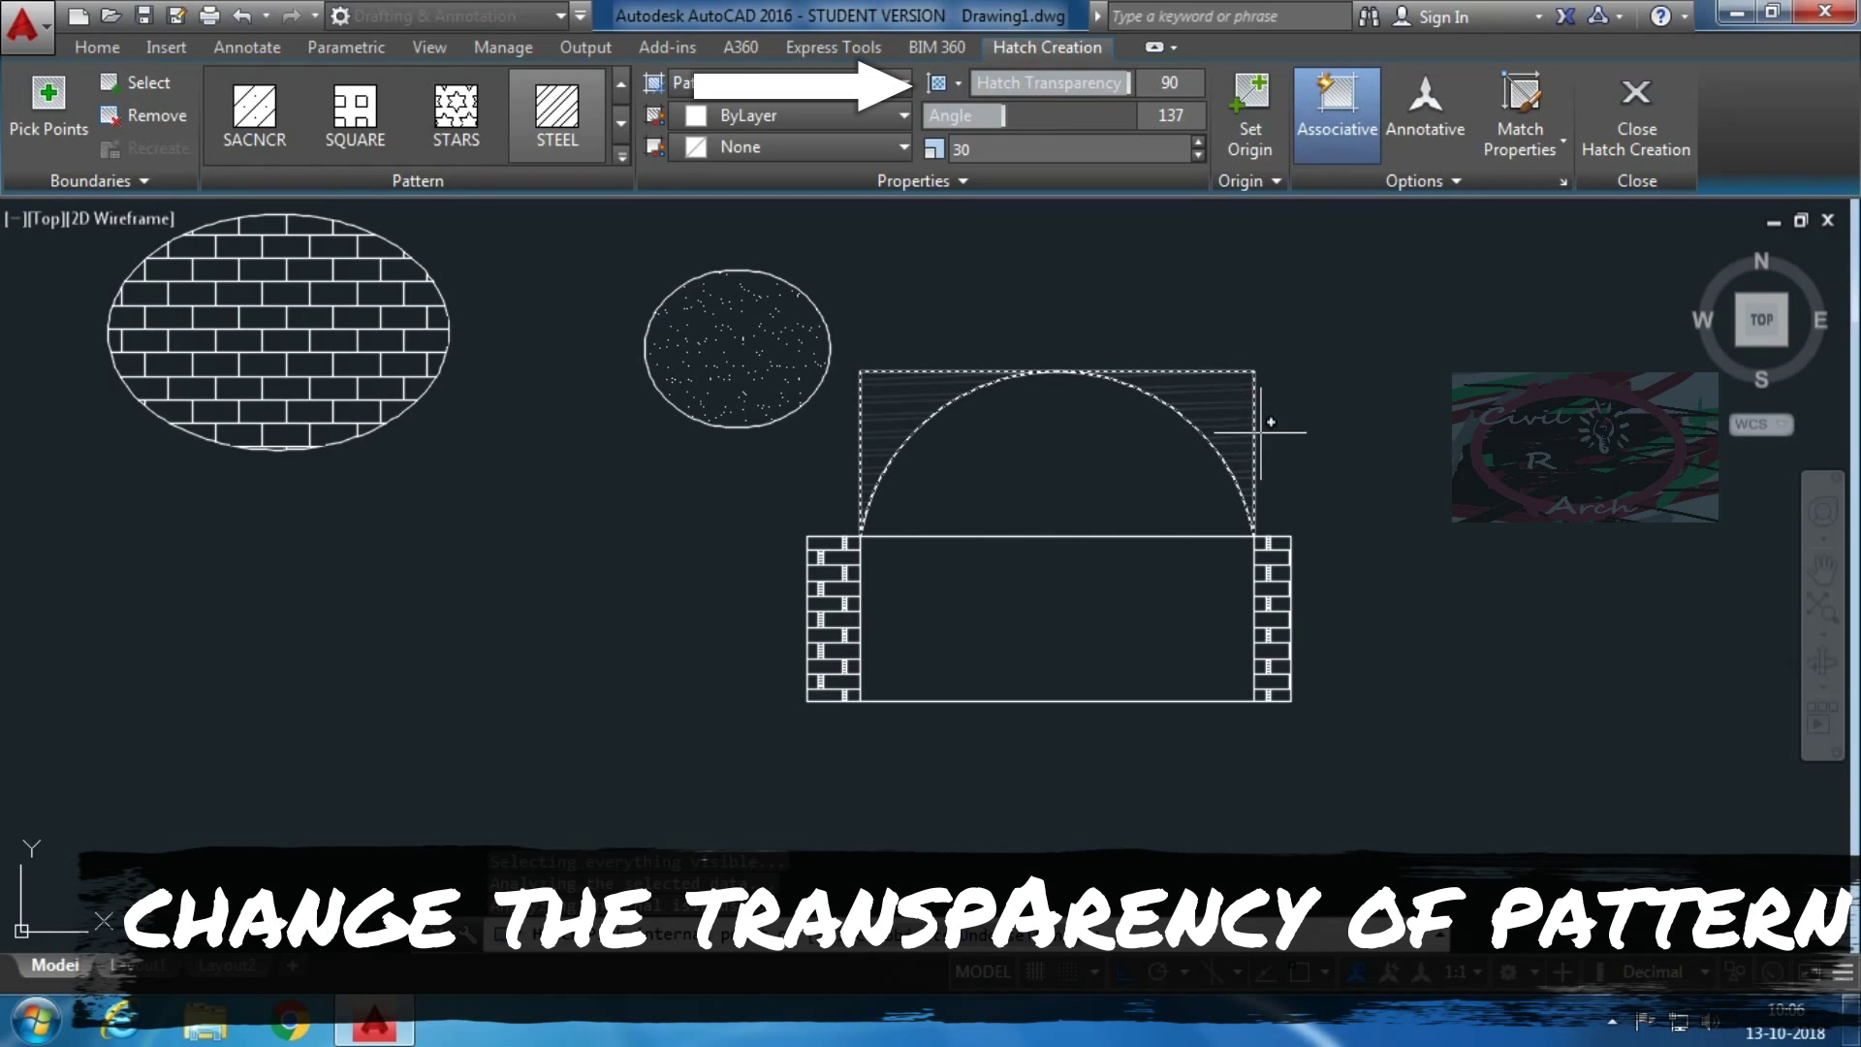
{"action": "mouse_move", "coordinate": [1114, 83]}
{"action": "left_mouse_down"}
{"action": "mouse_move", "coordinate": [898, 115]}
{"action": "mouse_move", "coordinate": [1124, 114]}
{"action": "mouse_move", "coordinate": [868, 132]}
{"action": "mouse_move", "coordinate": [1095, 118]}
{"action": "mouse_move", "coordinate": [1047, 119]}
{"action": "left_mouse_up"}
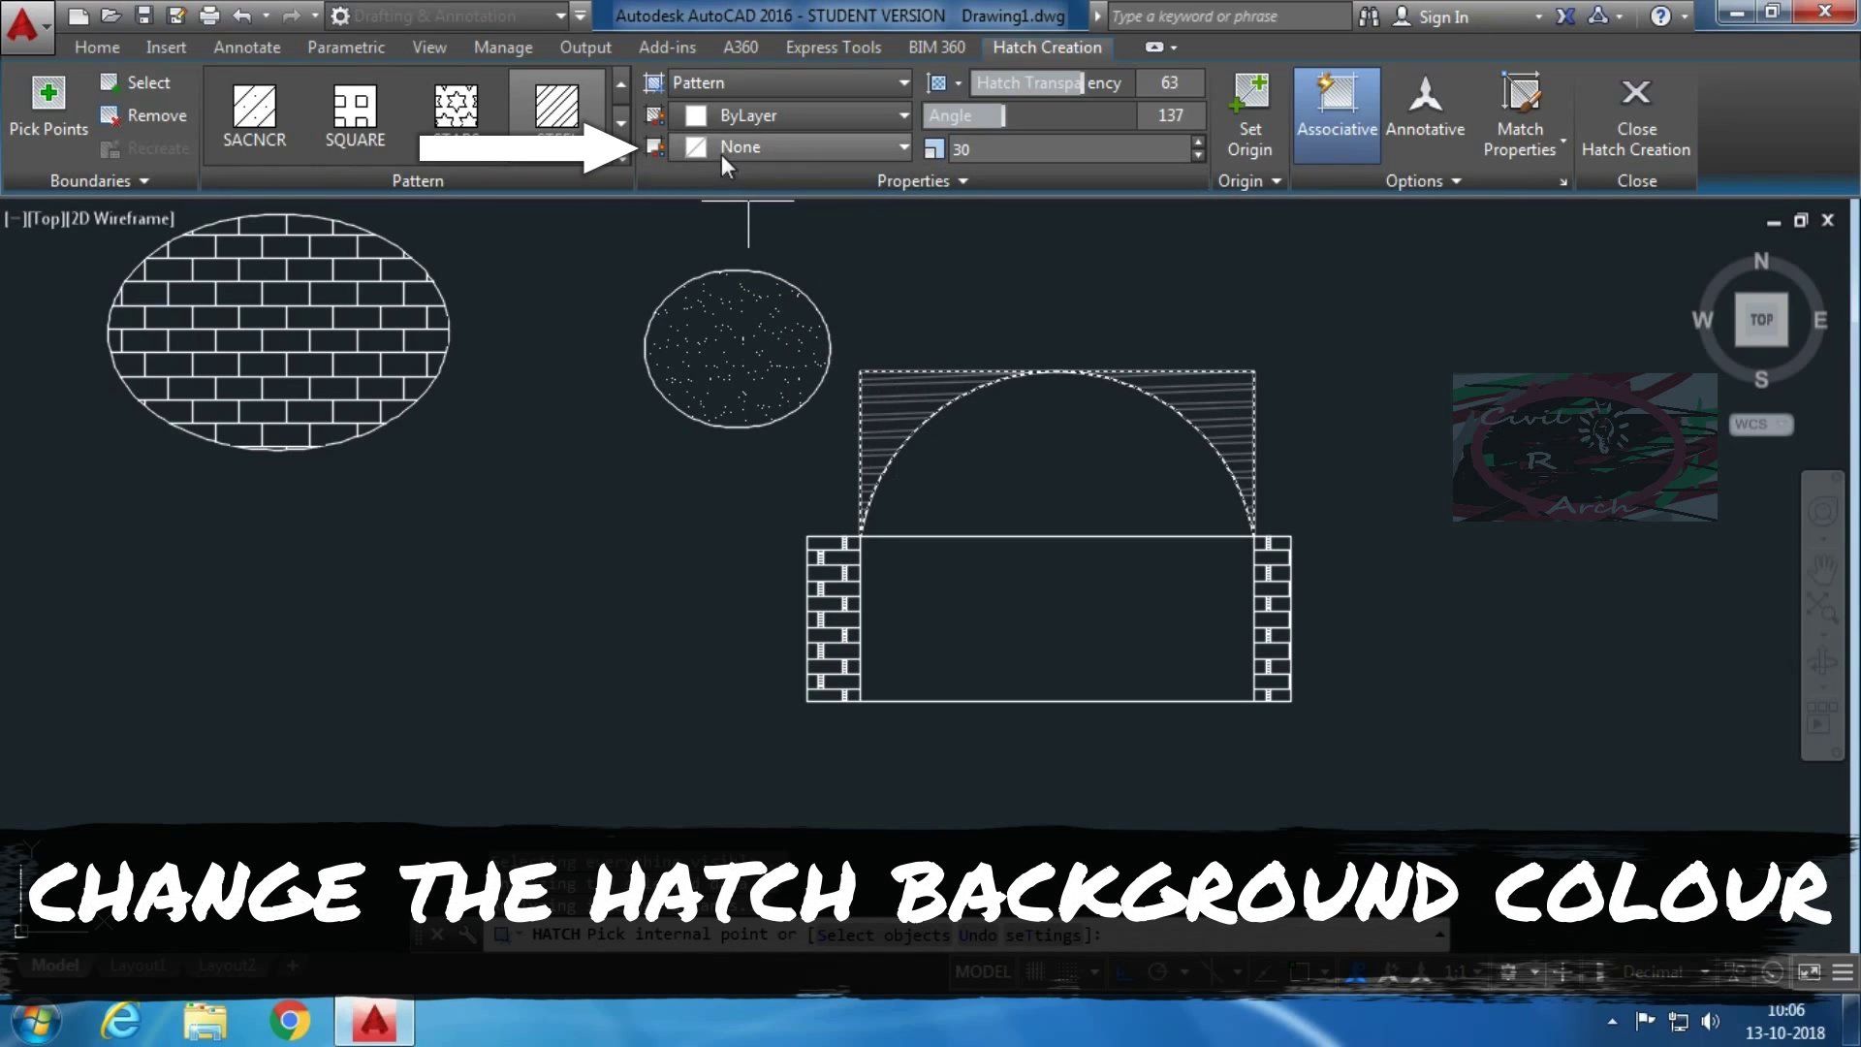
Give the STEEL hatch an orange background colour (242,103,34), and reset the background to None
{"action": "left_click", "coordinate": [782, 149]}
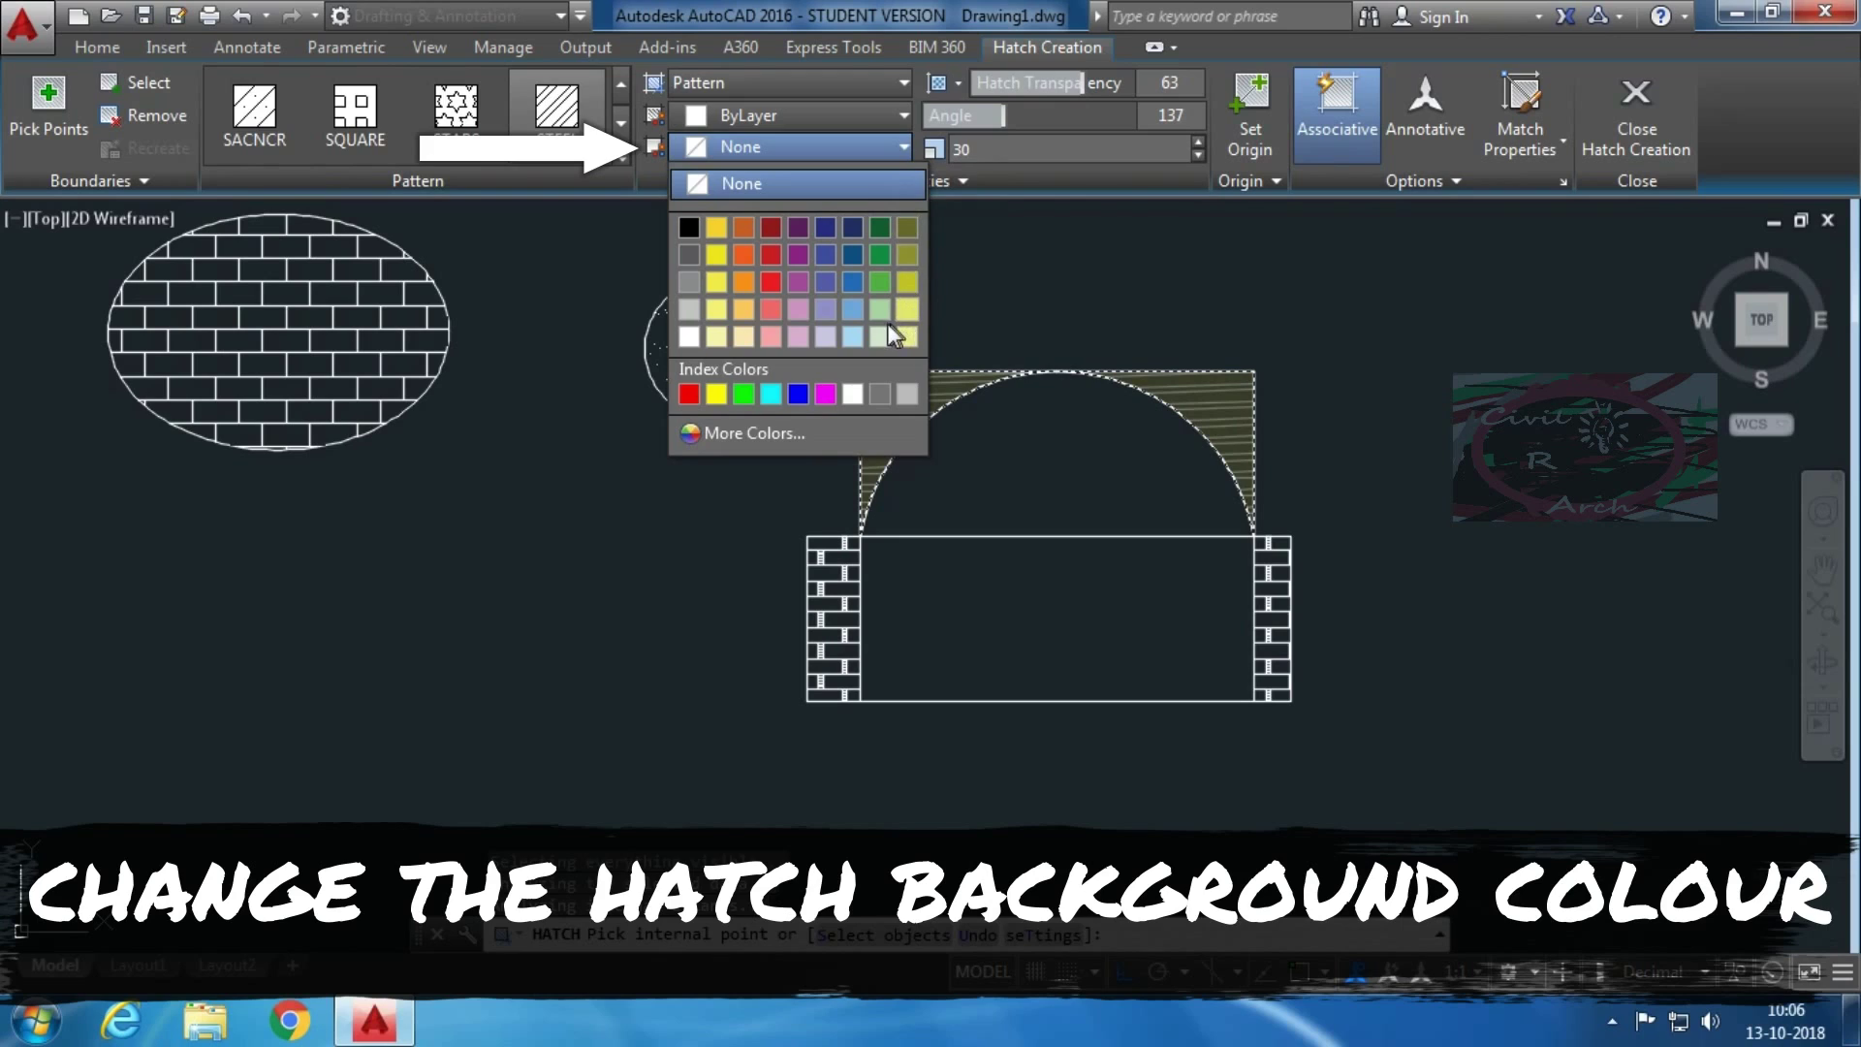
{"action": "left_click", "coordinate": [746, 256]}
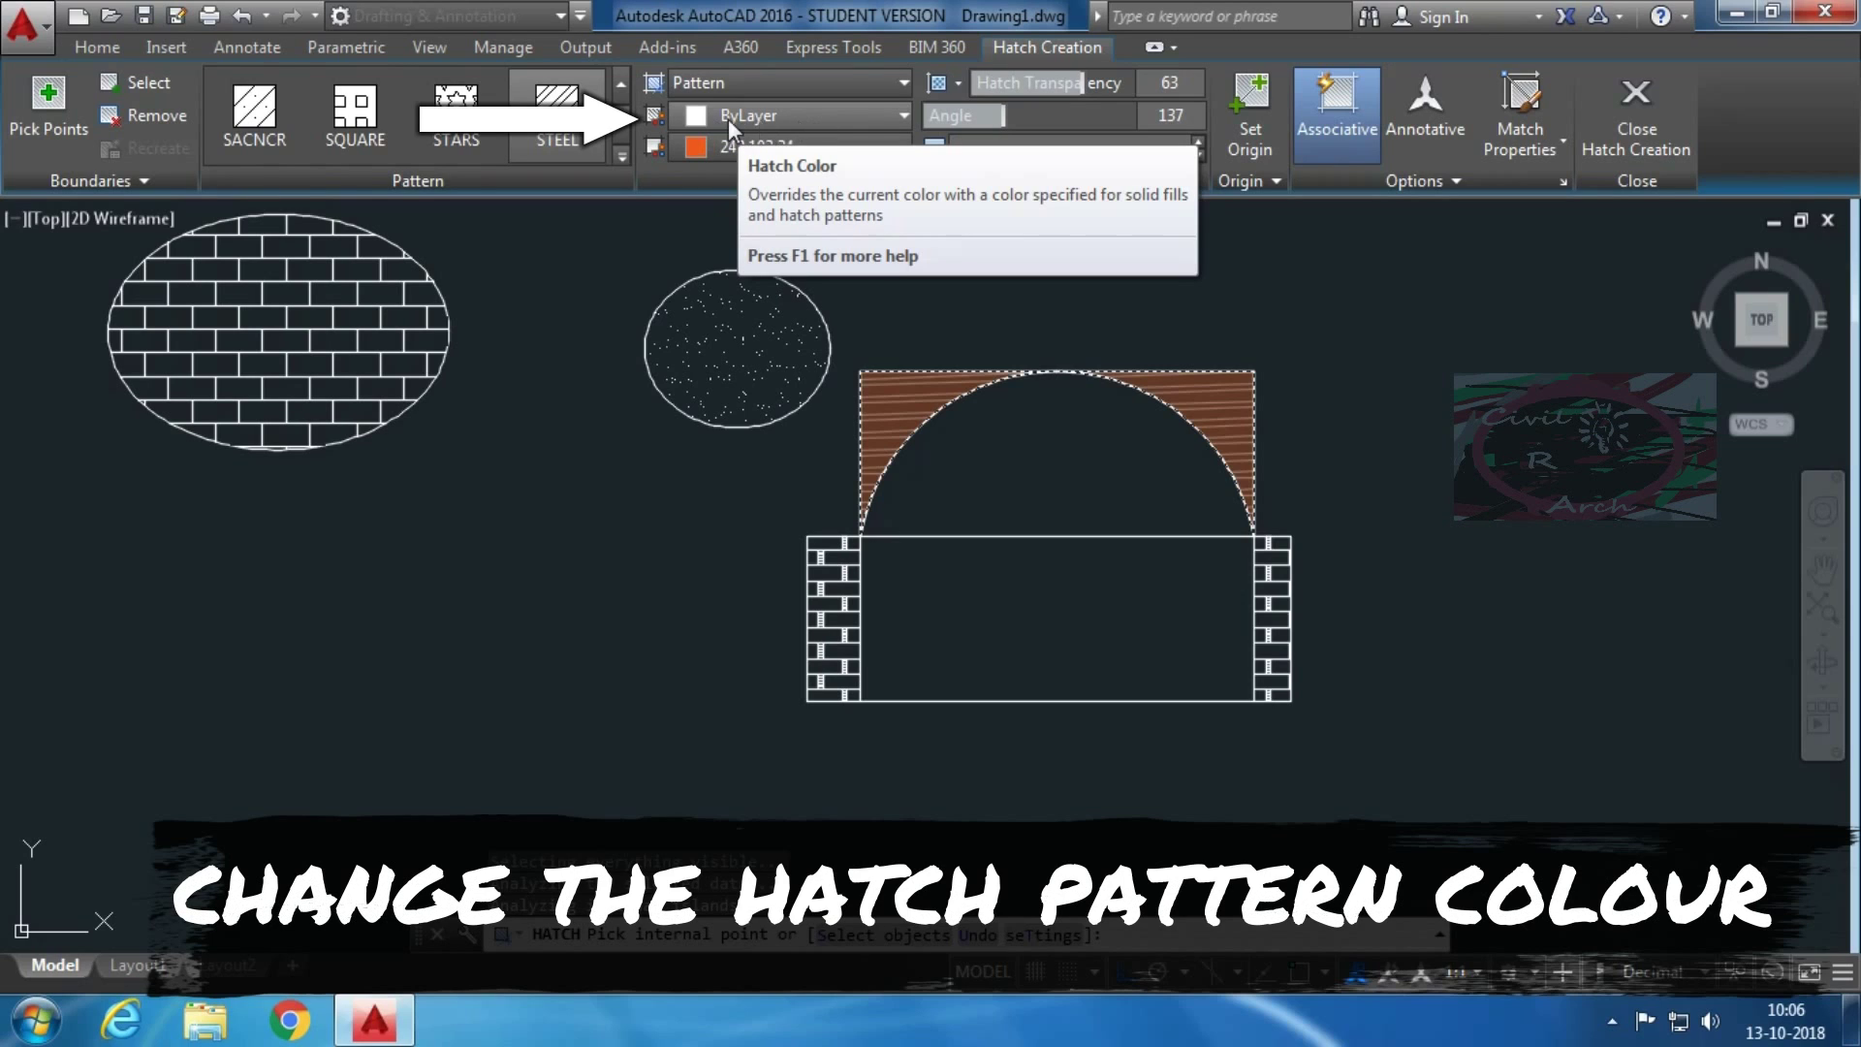
{"action": "left_click", "coordinate": [758, 114]}
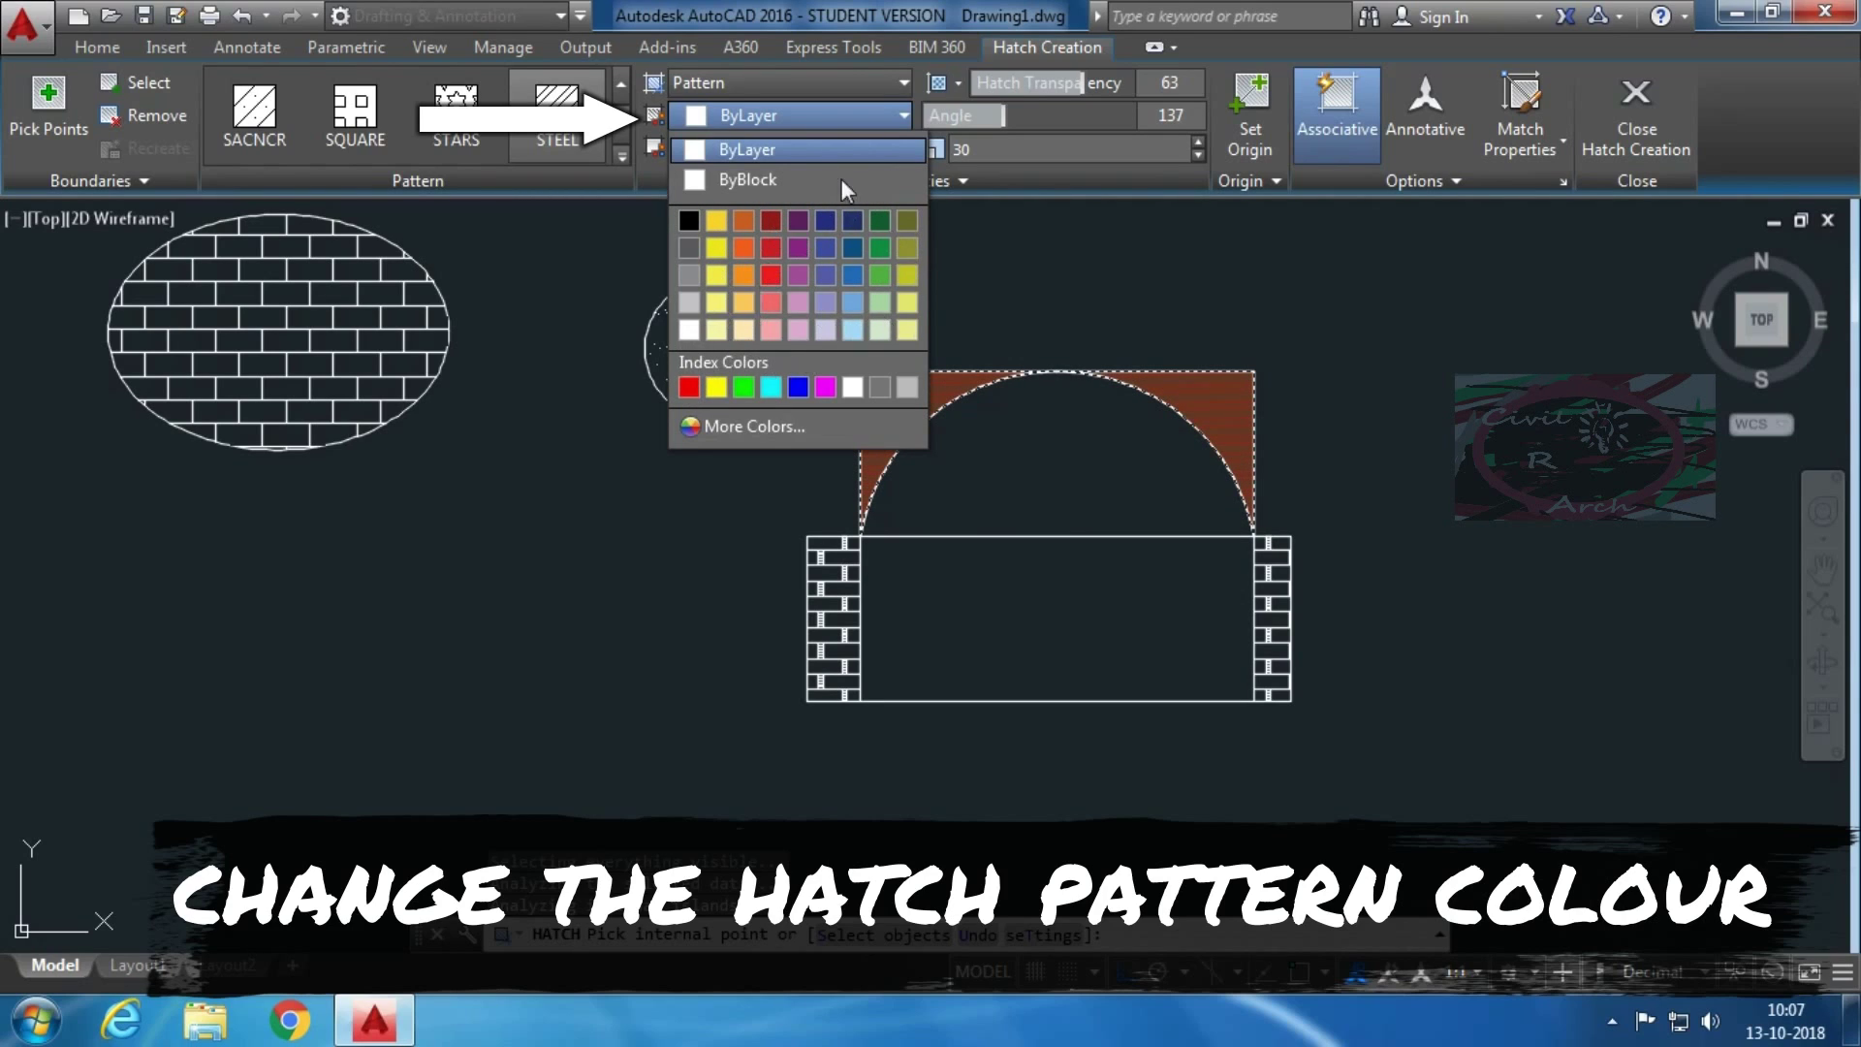
{"action": "left_click", "coordinate": [791, 118]}
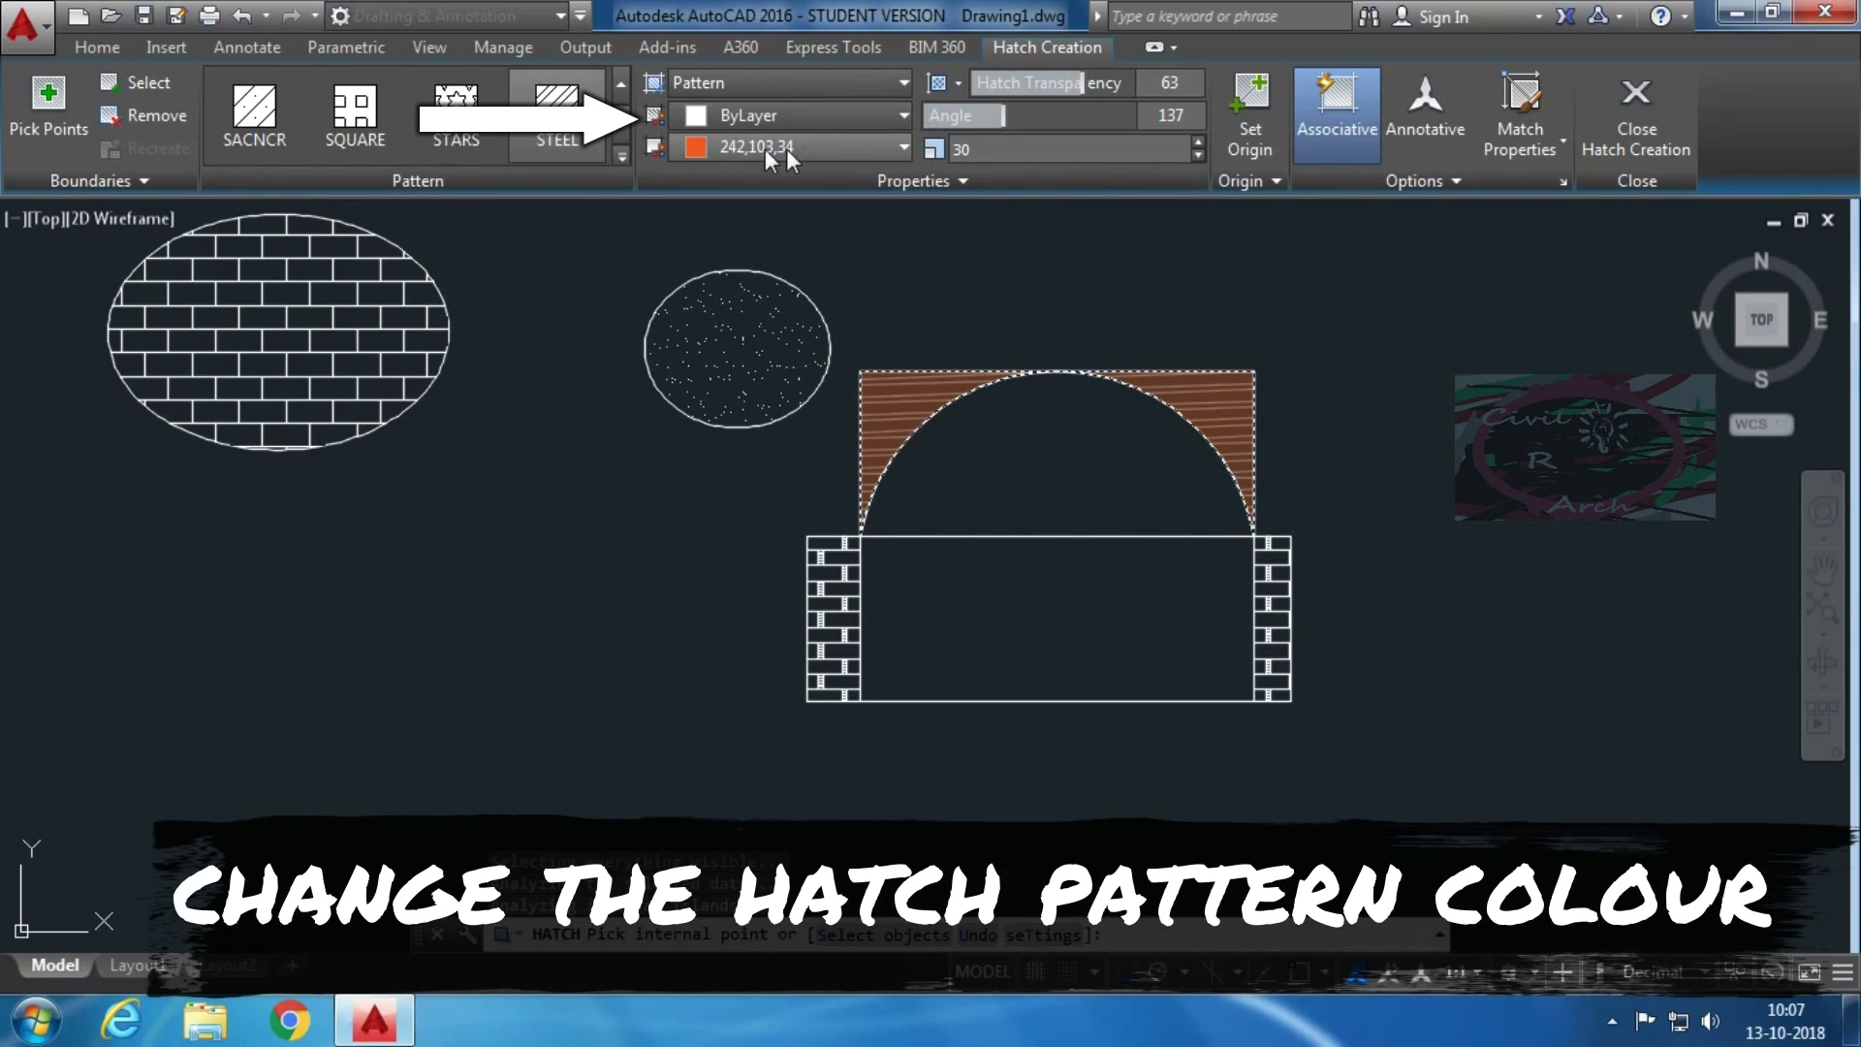
{"action": "left_click", "coordinate": [804, 145]}
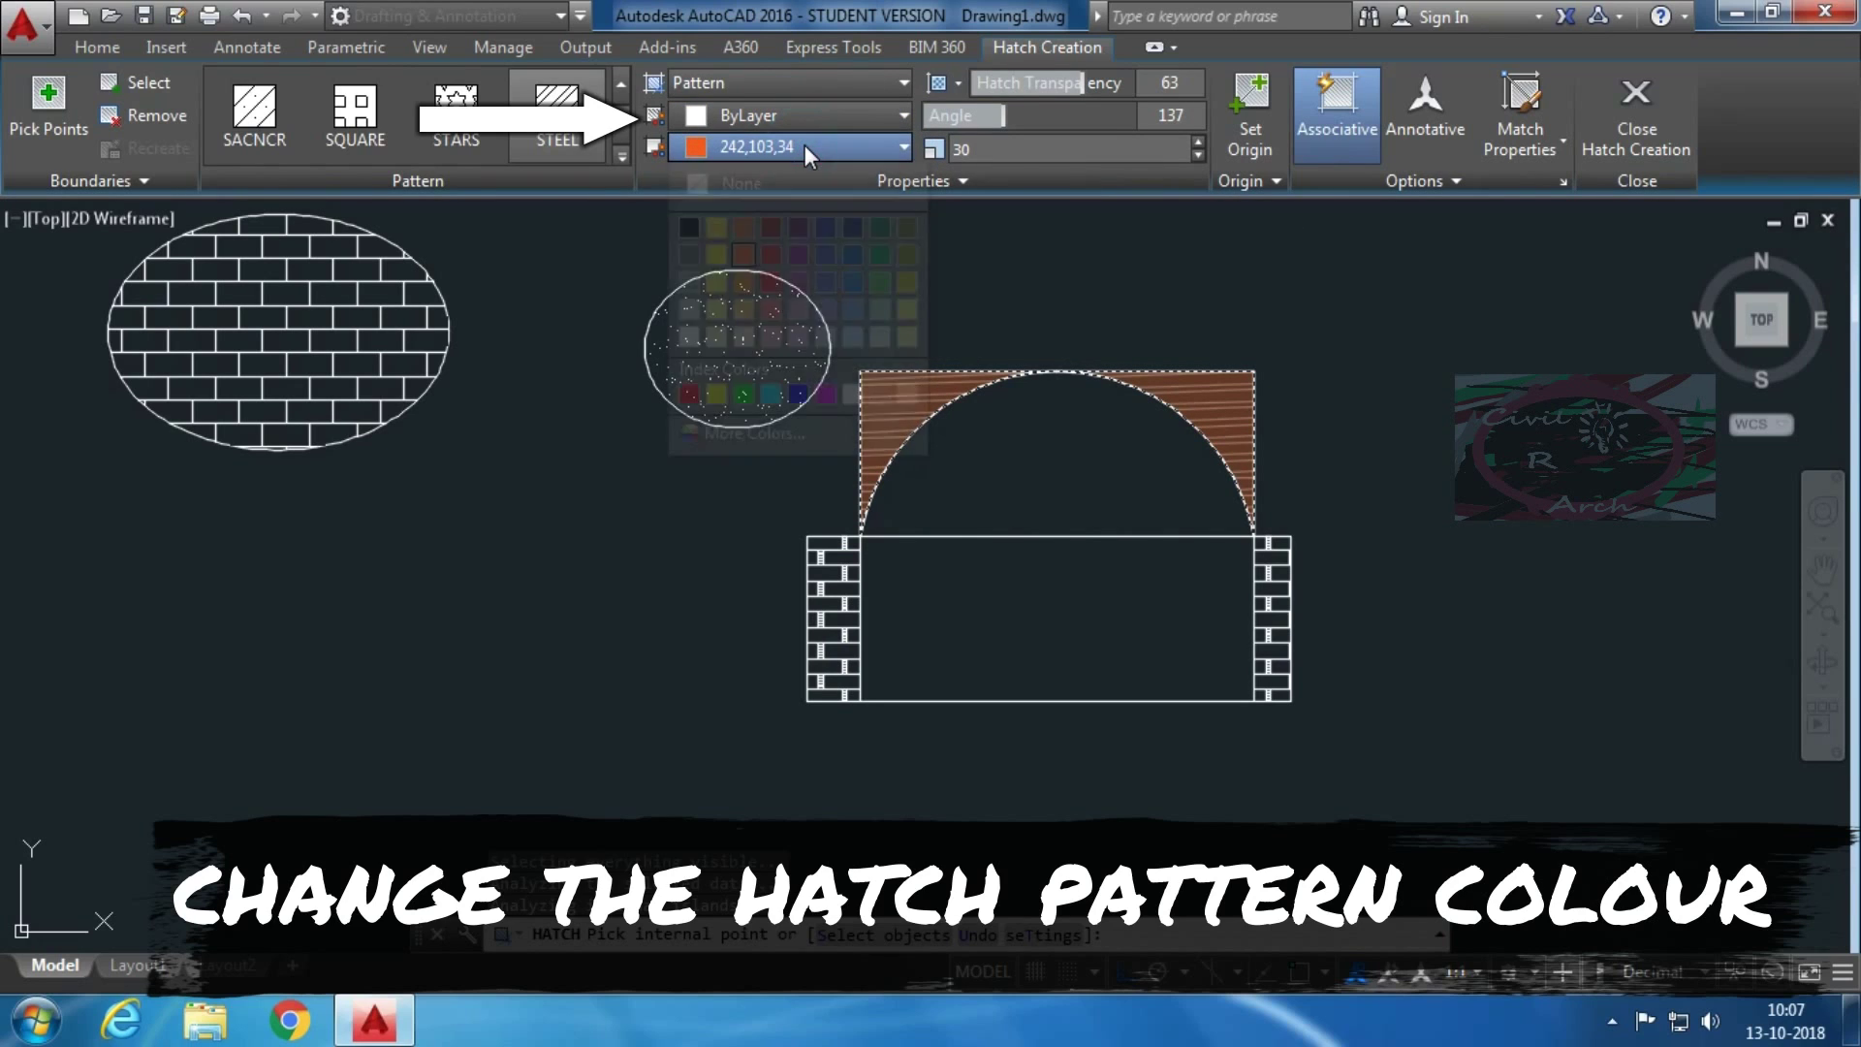
{"action": "left_click", "coordinate": [721, 185]}
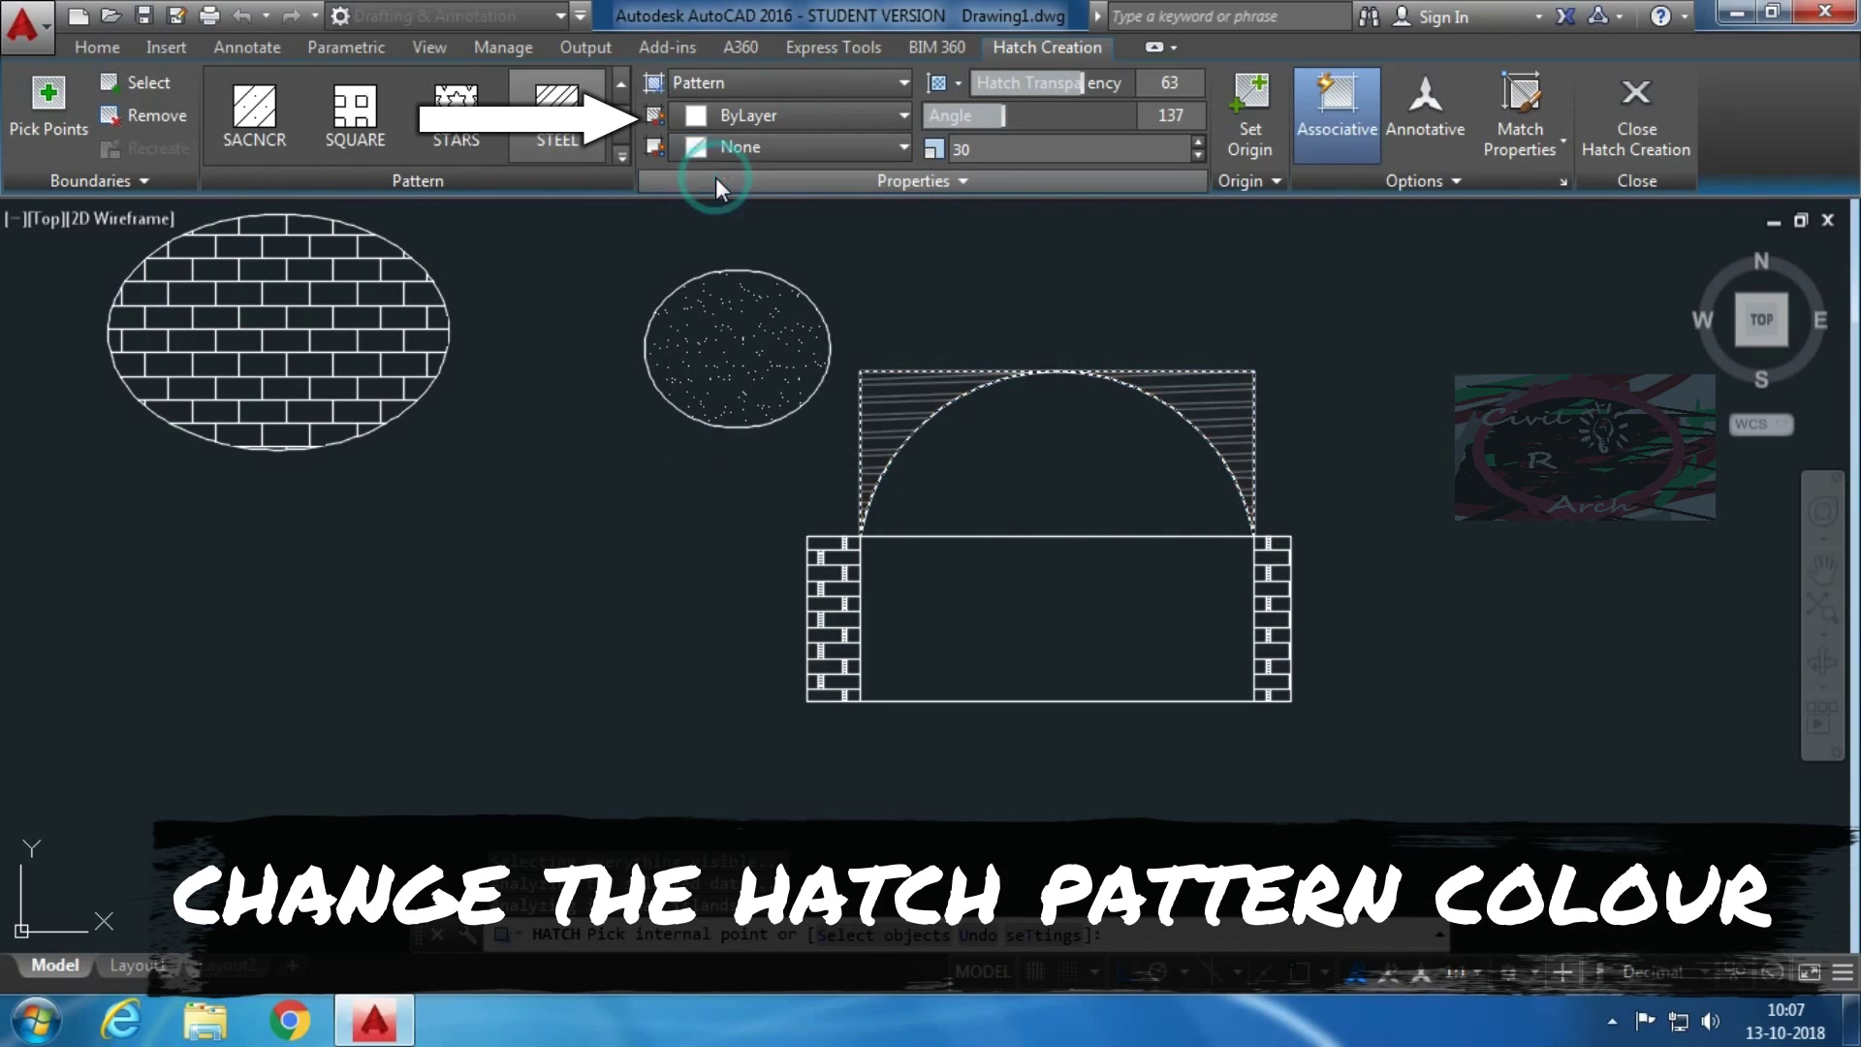
Set the STEEL hatch's pattern colour to Red and its transparency to 0
{"action": "left_click", "coordinate": [834, 120]}
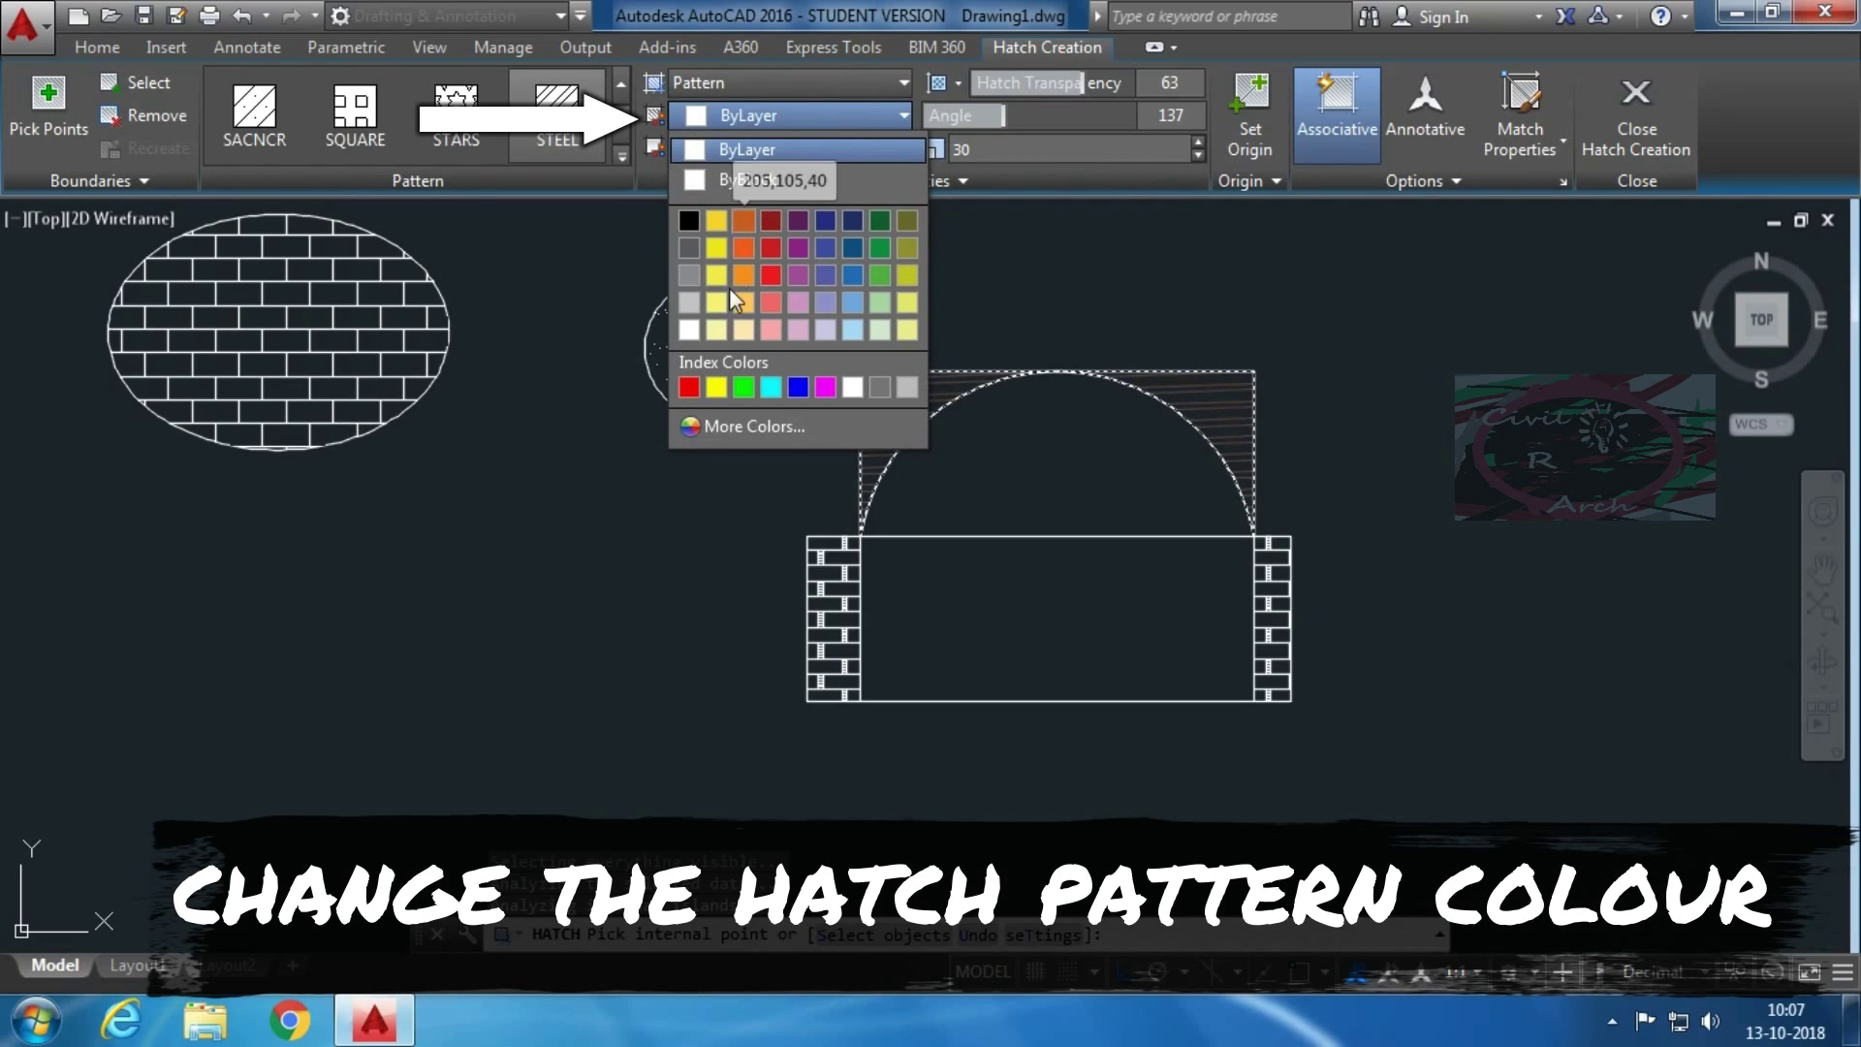
{"action": "left_click", "coordinate": [689, 387]}
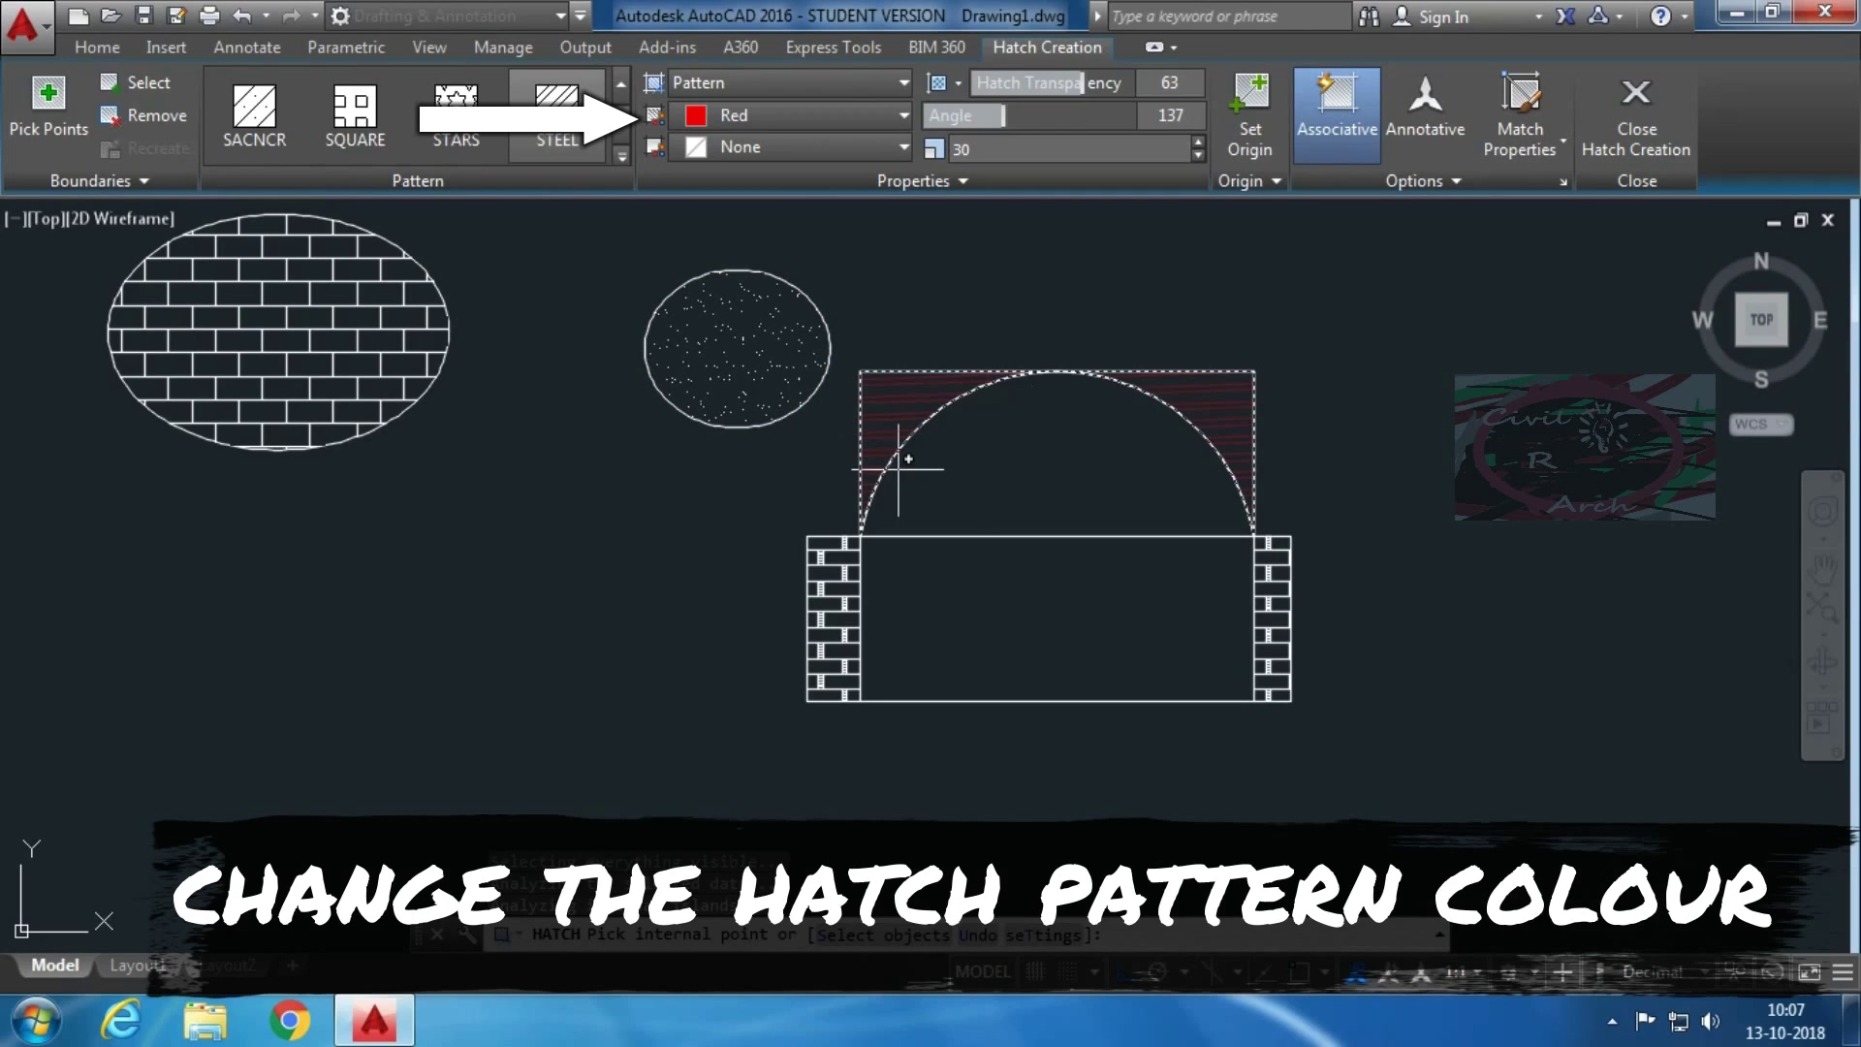
{"action": "left_click_drag", "start_coordinate": [1084, 90], "coordinate": [1007, 94]}
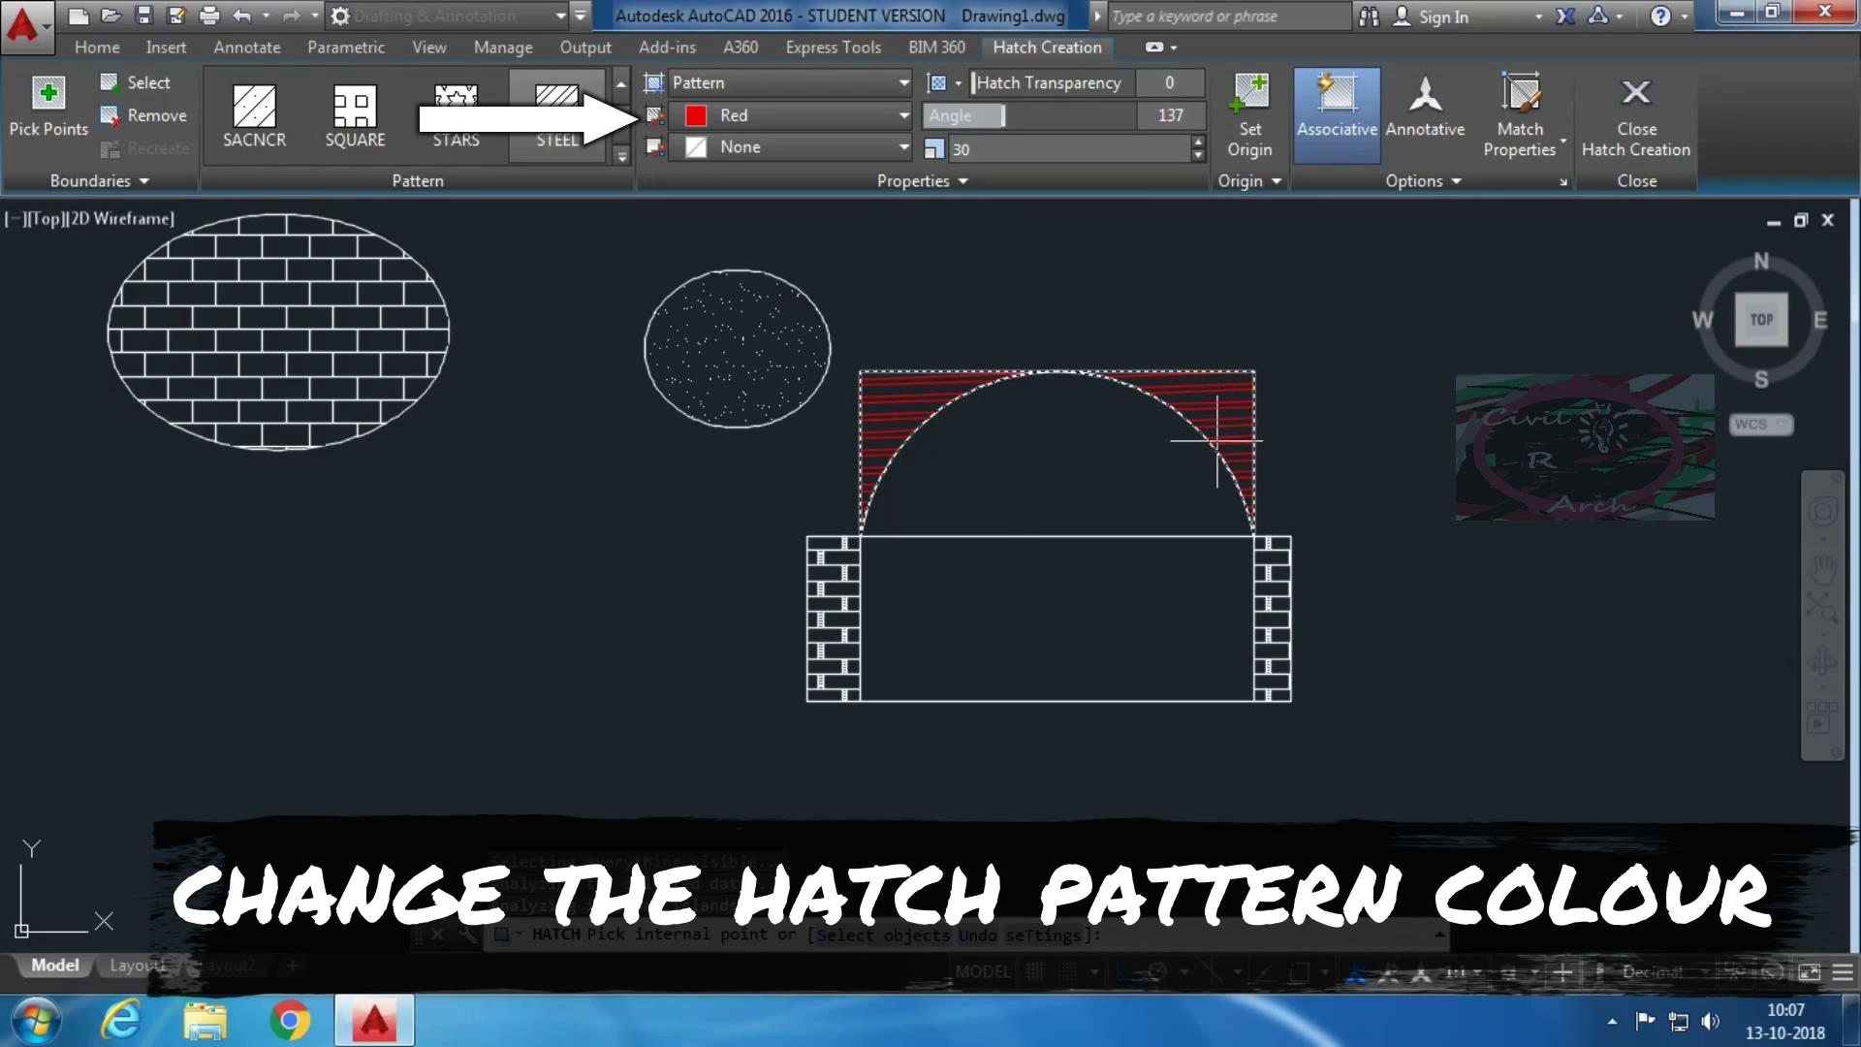
Change the STEEL hatch's pattern colour to light yellow
{"action": "left_click", "coordinate": [799, 126]}
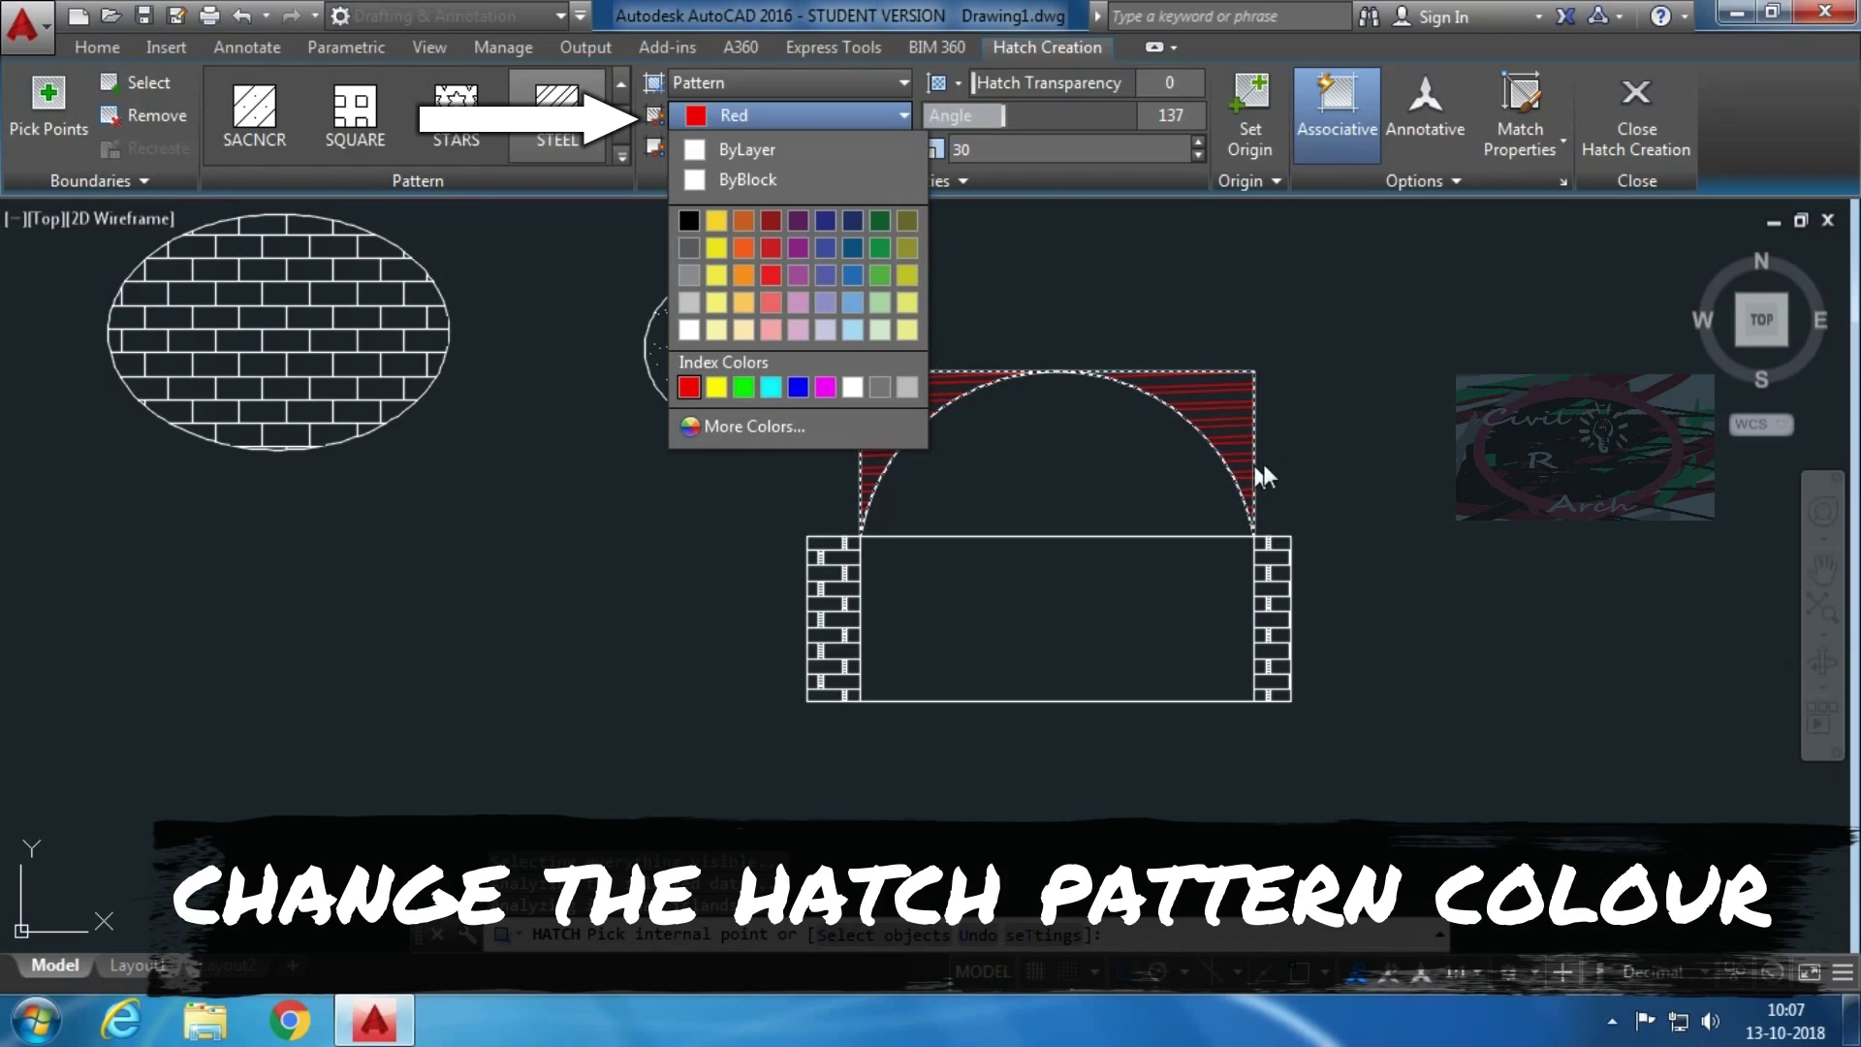
{"action": "left_click", "coordinate": [910, 302]}
{"action": "mouse_move", "coordinate": [1042, 484]}
{"action": "middle_mouse_down"}
{"action": "mouse_move", "coordinate": [1183, 448]}
{"action": "mouse_move", "coordinate": [1173, 465]}
{"action": "middle_mouse_up"}
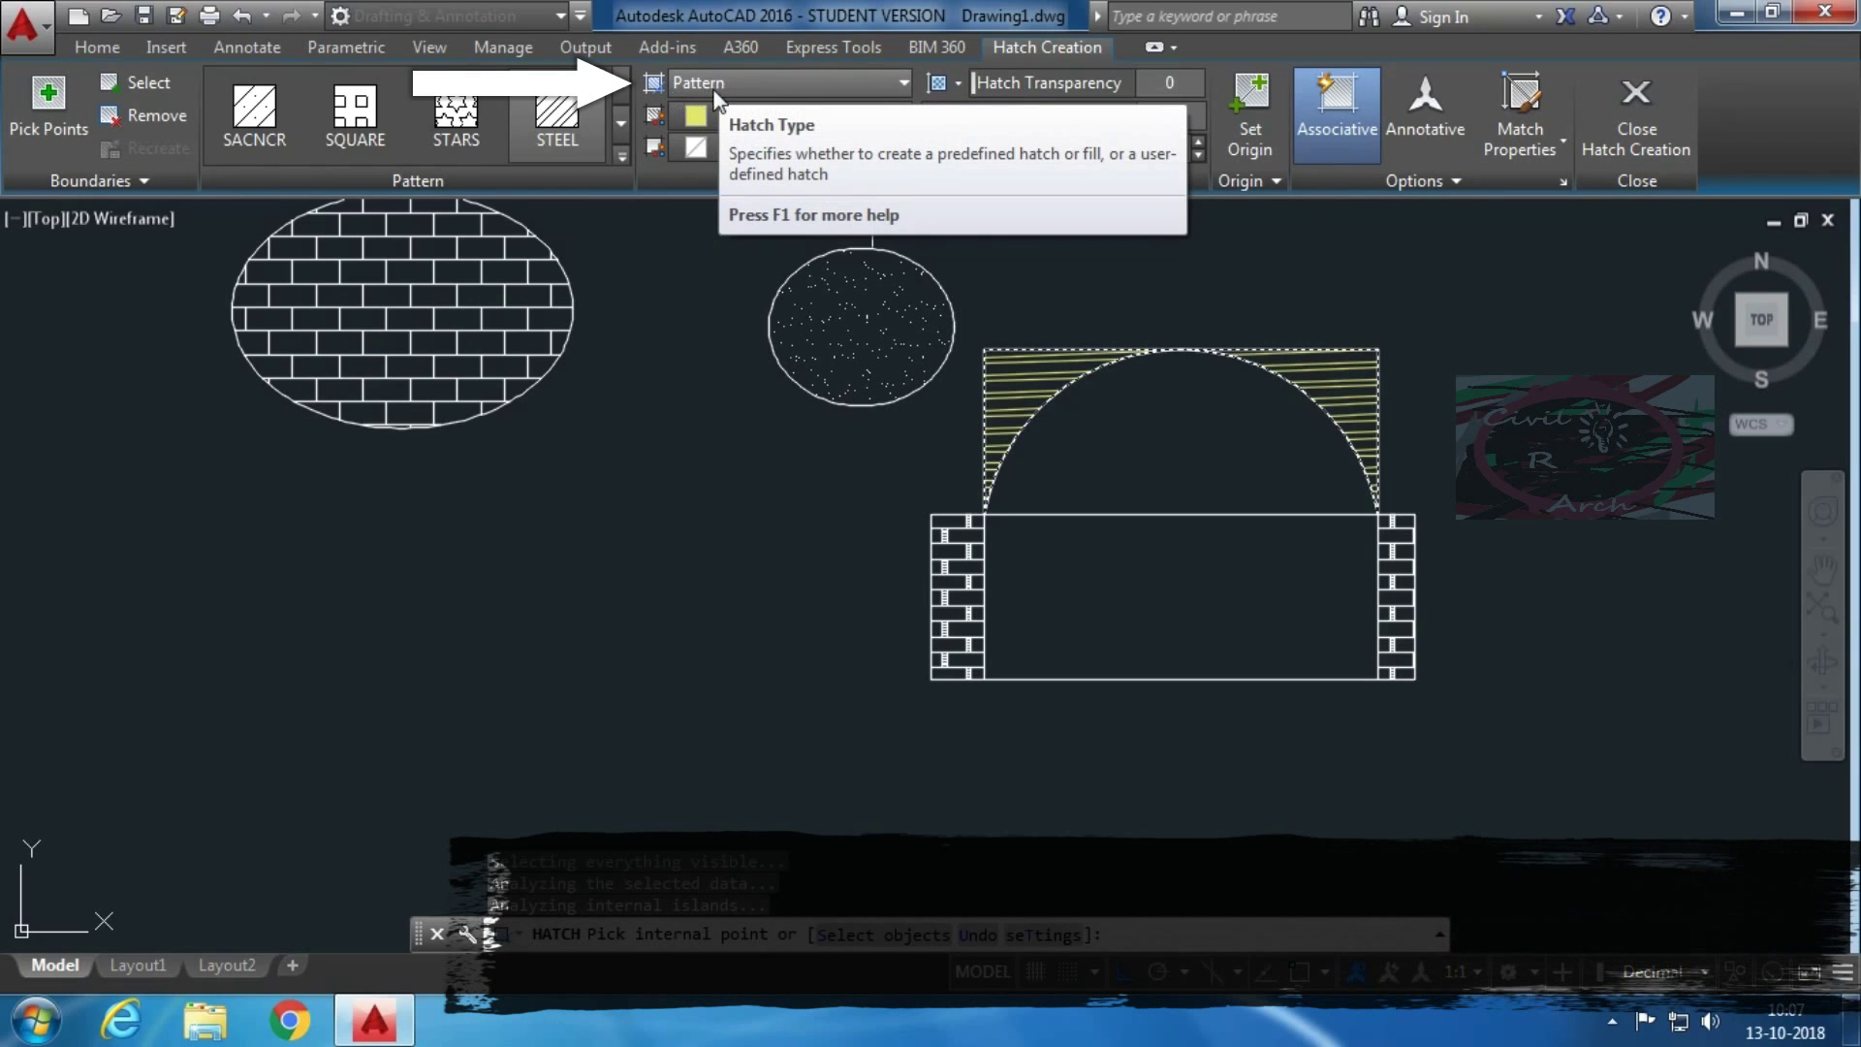
Convert the hatch beside the arch to the Gradient type and apply the GR_INVSPH gradient
{"action": "left_click", "coordinate": [776, 89]}
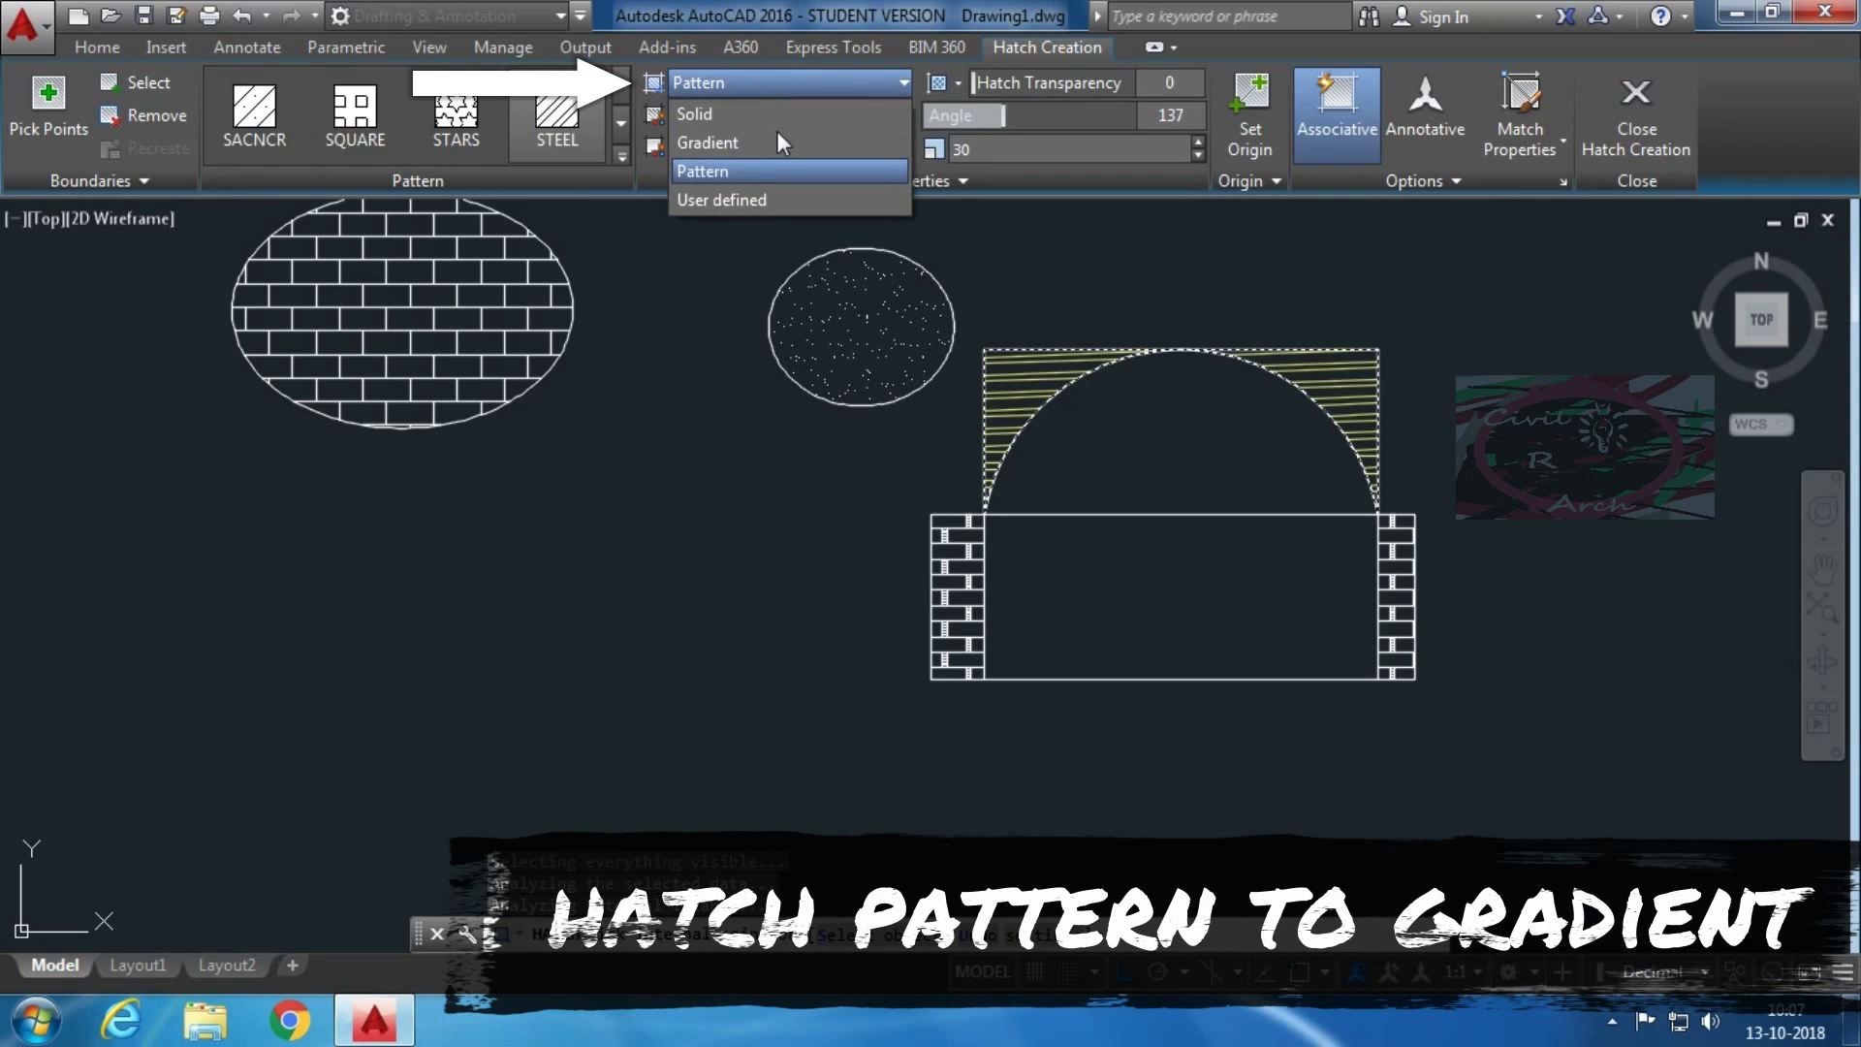
{"action": "left_click", "coordinate": [716, 143]}
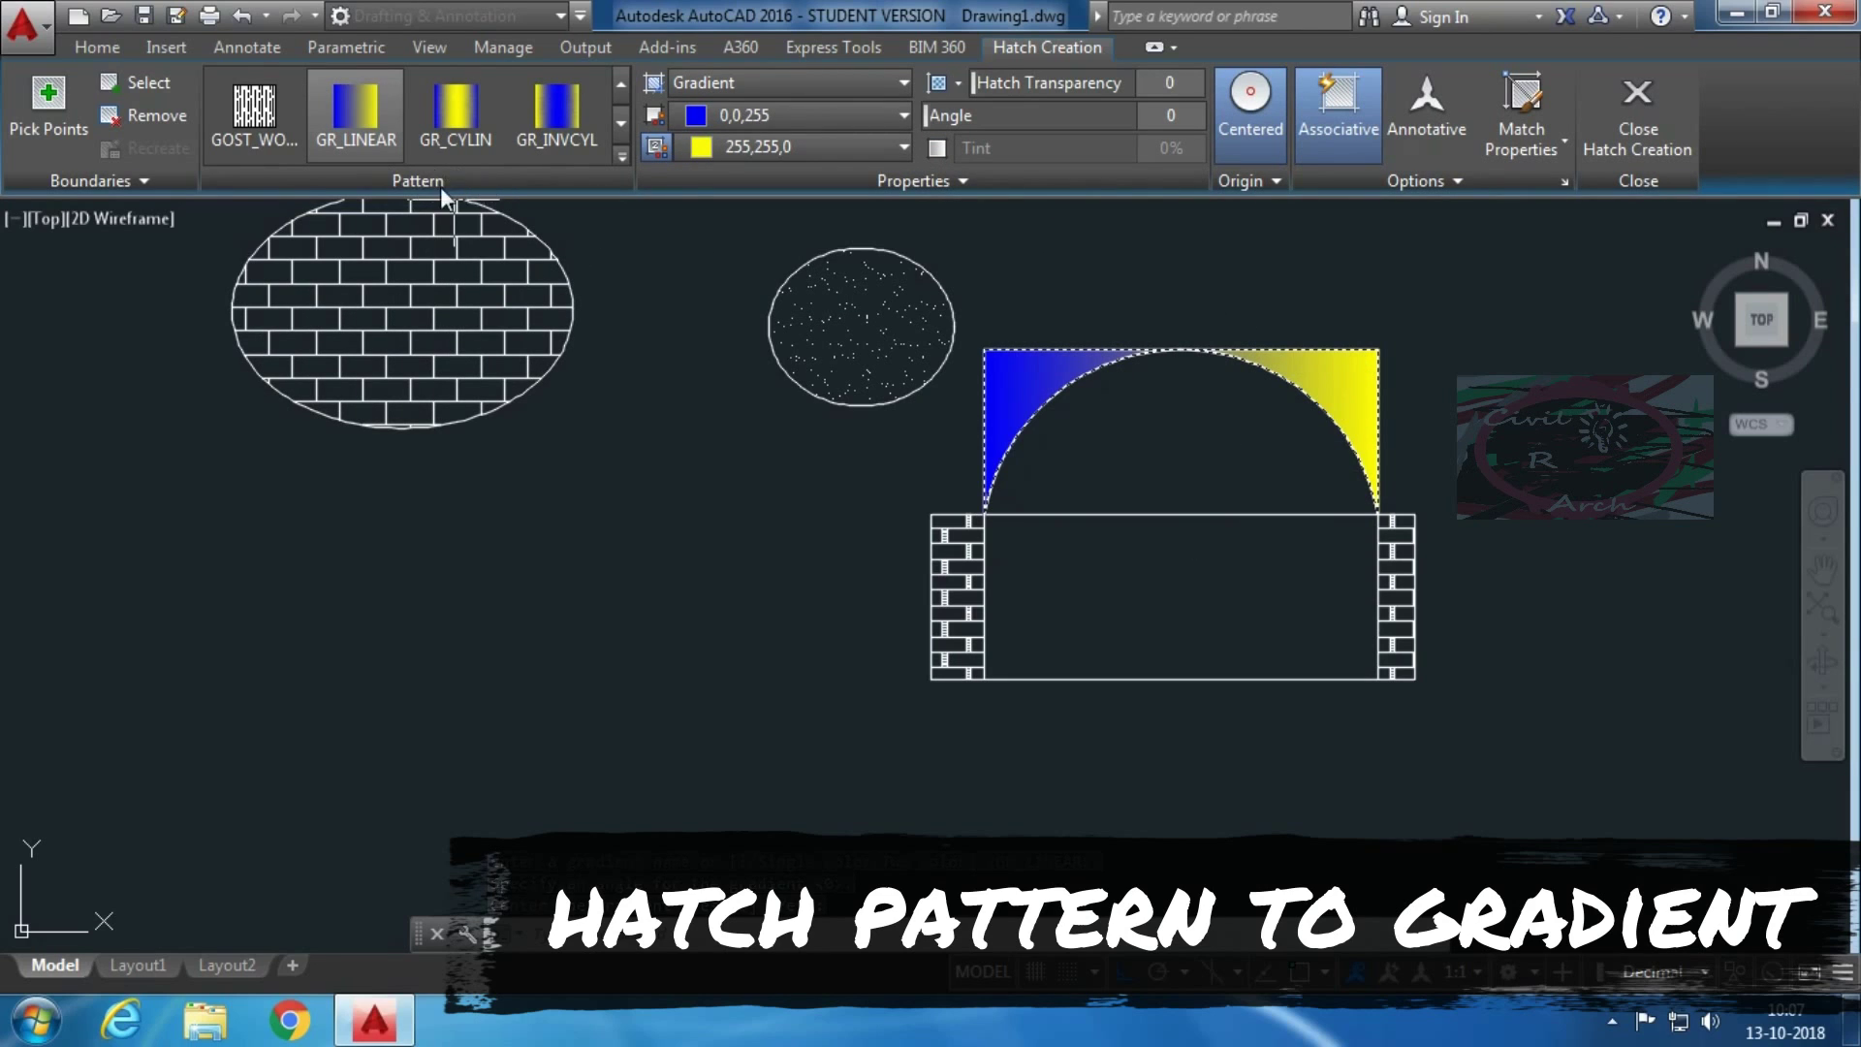
{"action": "left_click", "coordinate": [622, 155]}
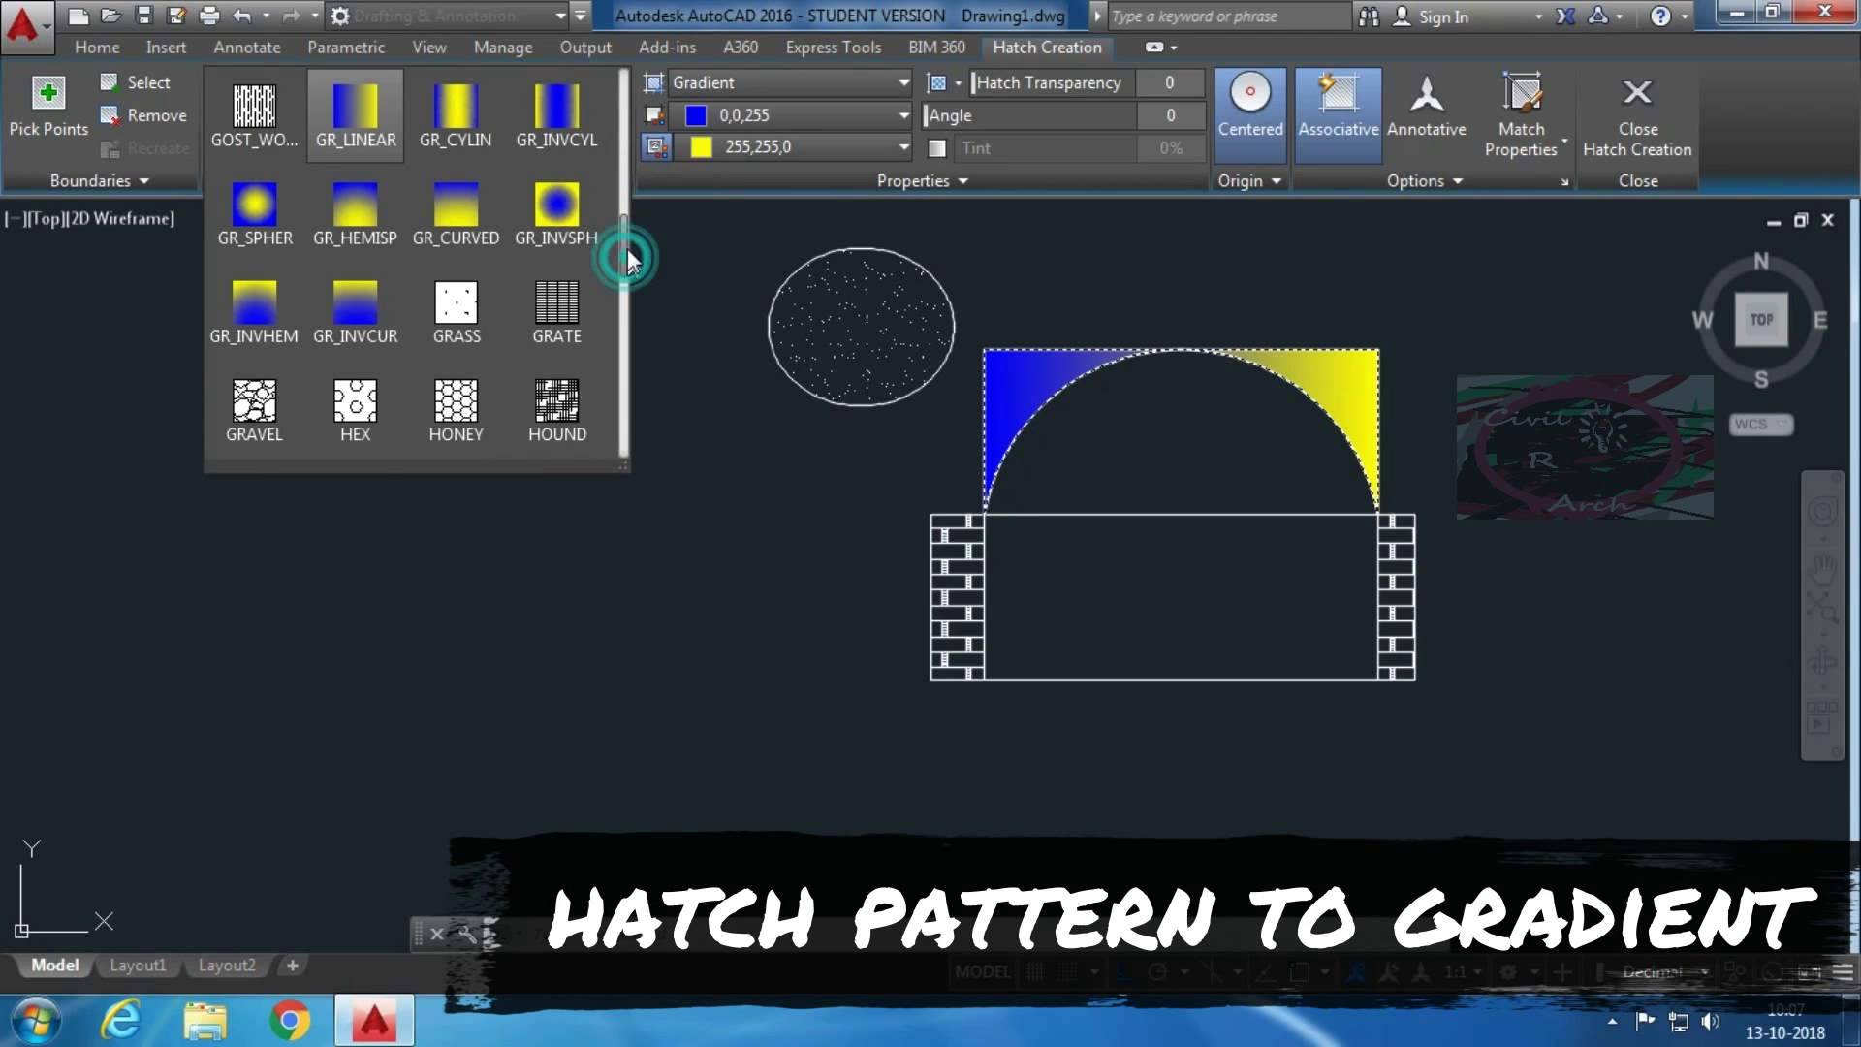
{"action": "mouse_move", "coordinate": [625, 258]}
{"action": "left_mouse_down"}
{"action": "mouse_move", "coordinate": [608, 97]}
{"action": "mouse_move", "coordinate": [616, 285]}
{"action": "mouse_move", "coordinate": [626, 252]}
{"action": "left_mouse_up"}
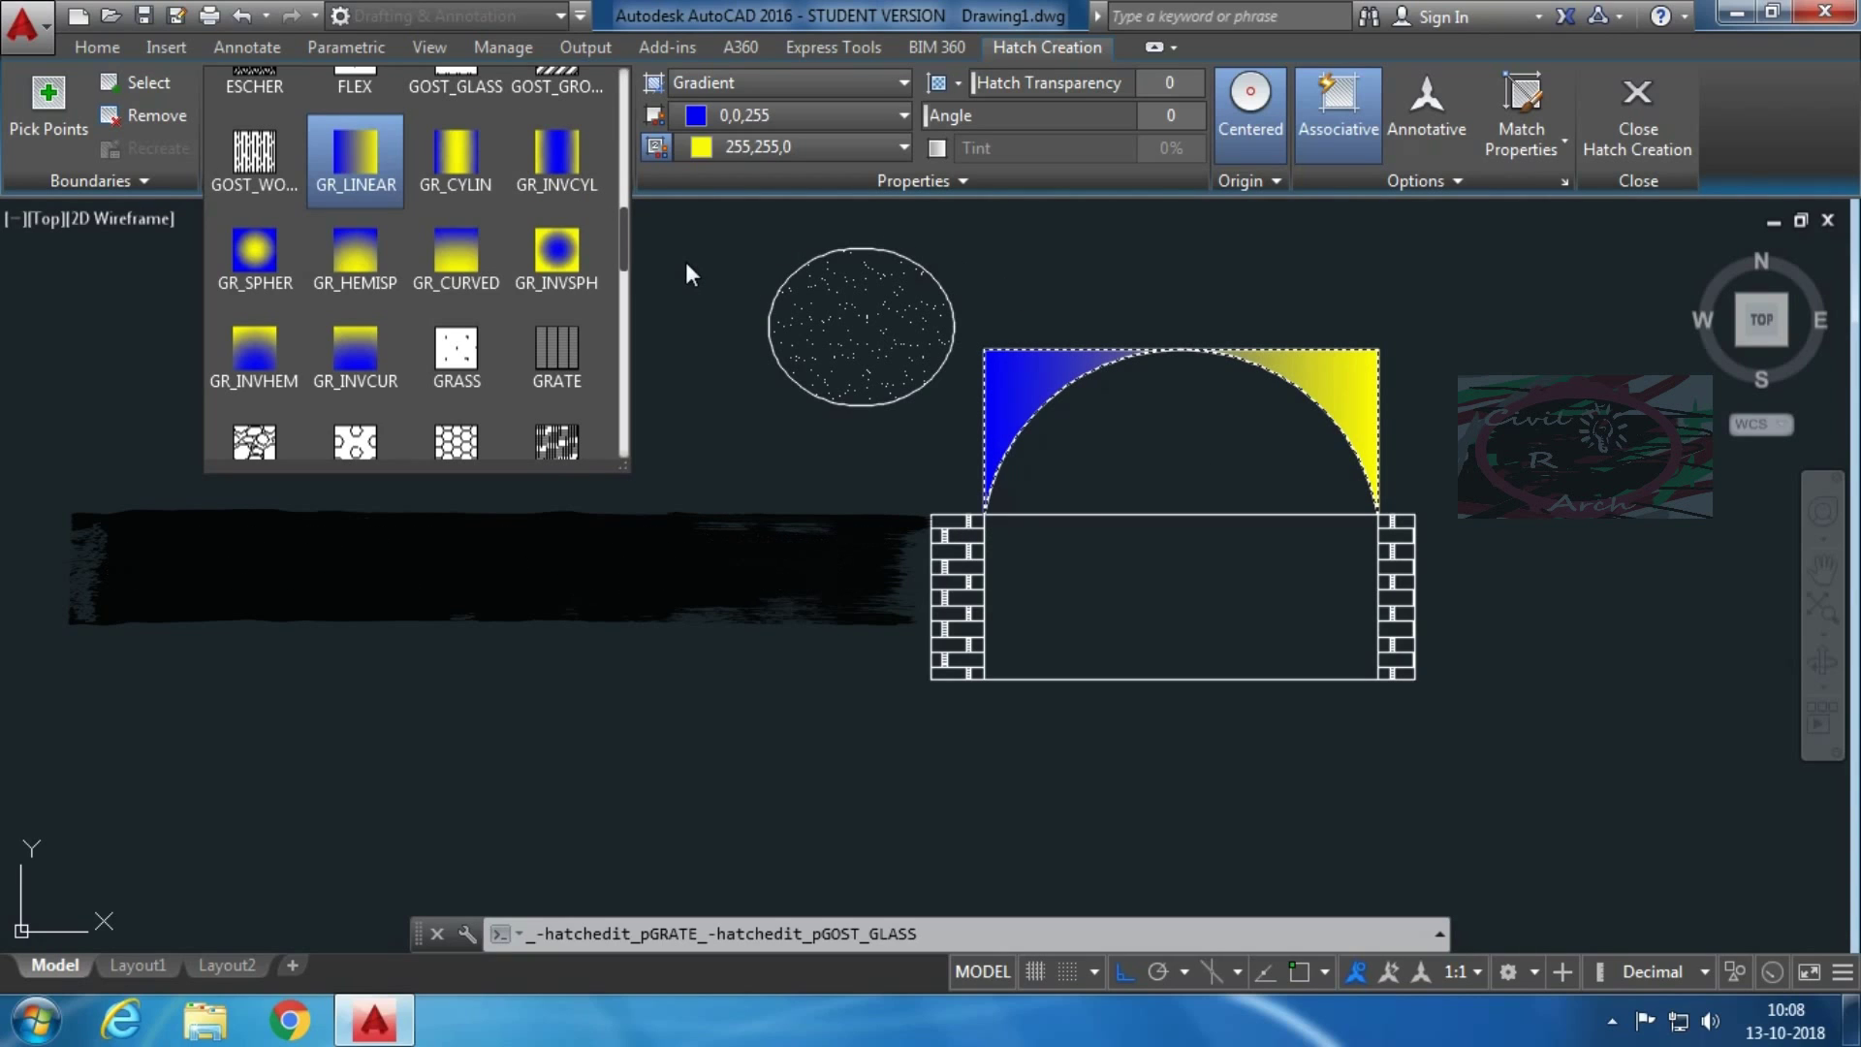
{"action": "left_click", "coordinate": [556, 254]}
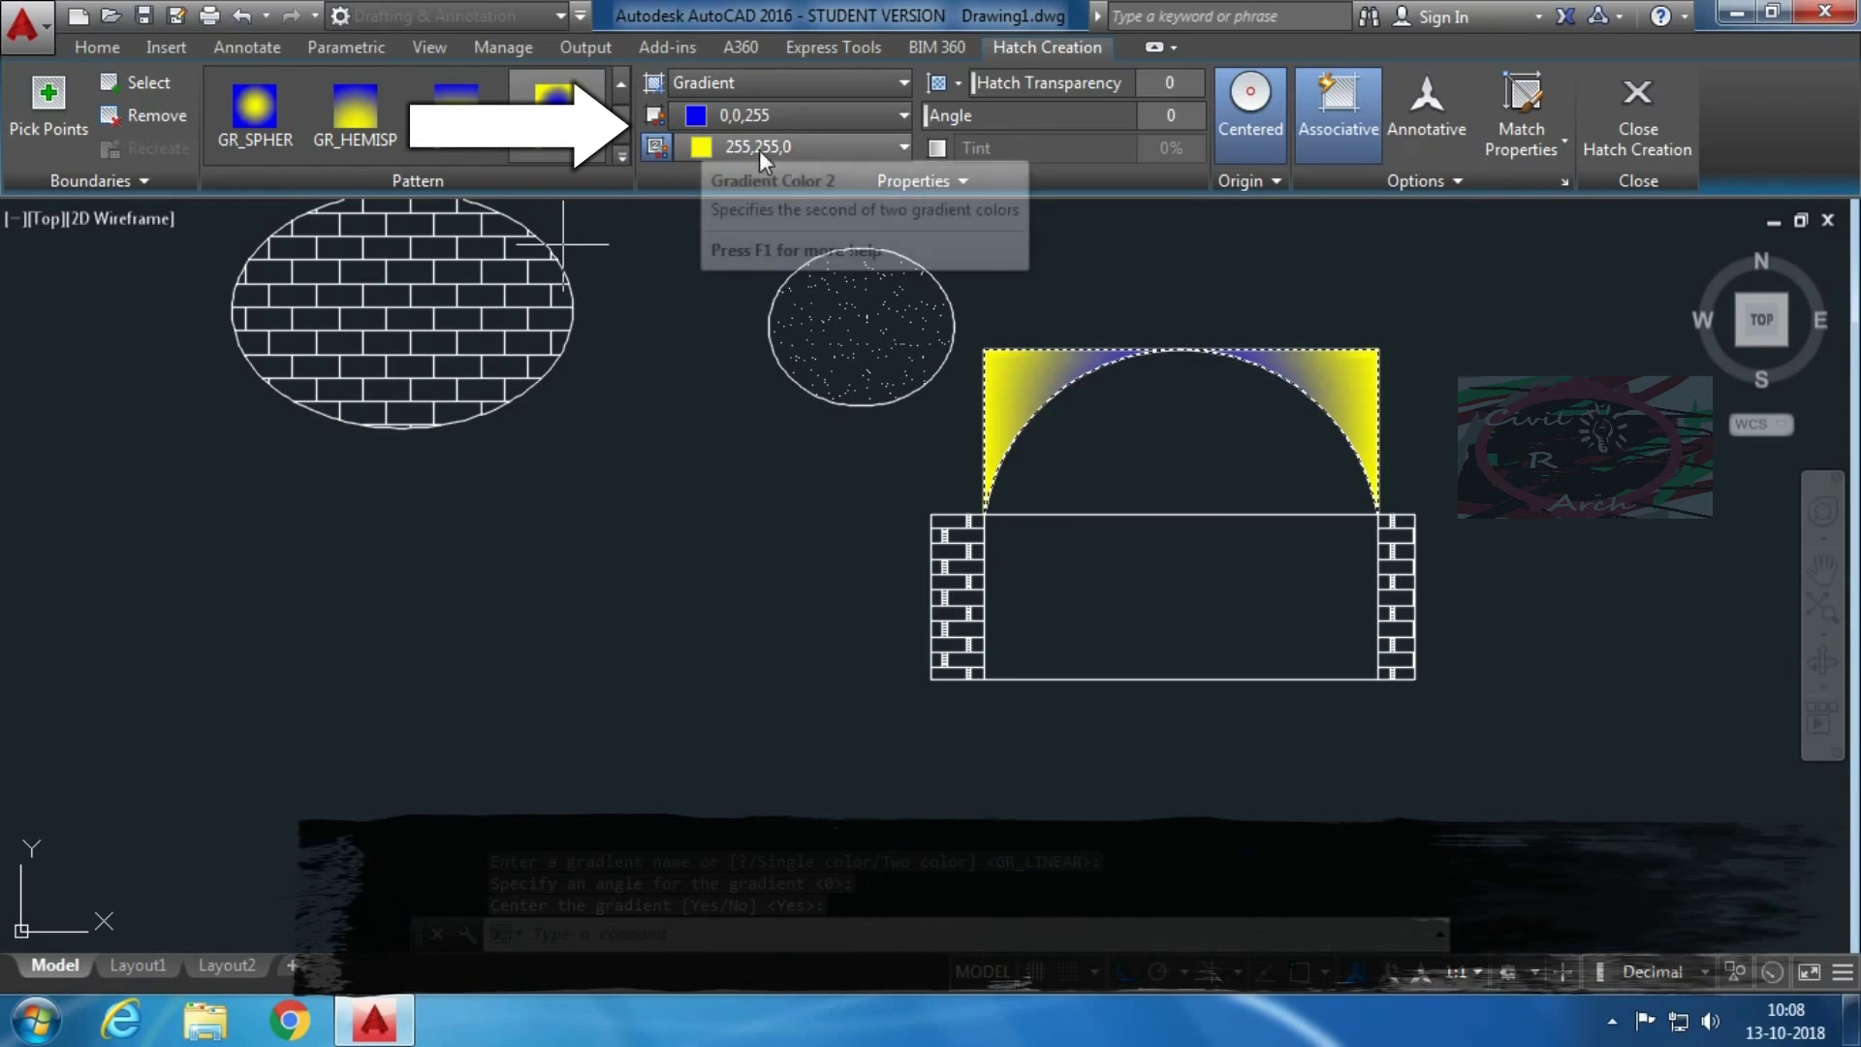
Set the first gradient colour of the corner hatch to red (205,32,39)
{"action": "left_click", "coordinate": [765, 122]}
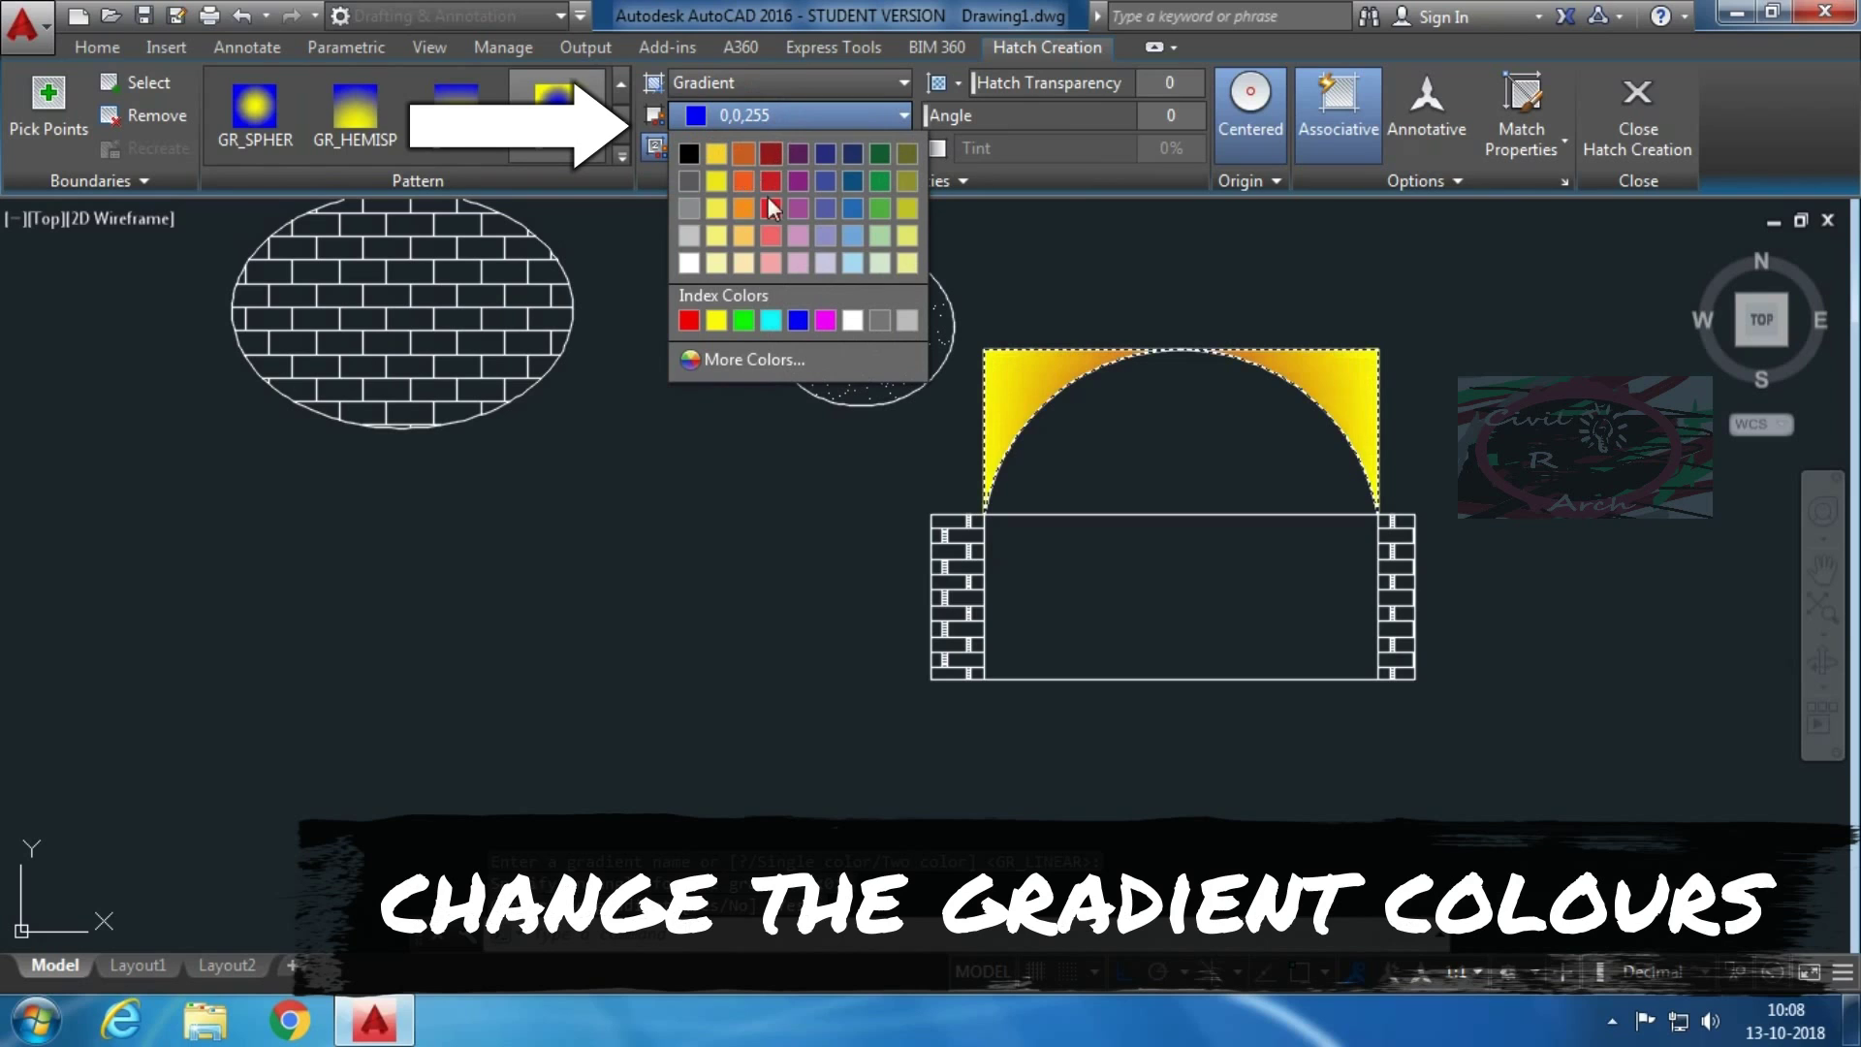
{"action": "left_click", "coordinate": [772, 188]}
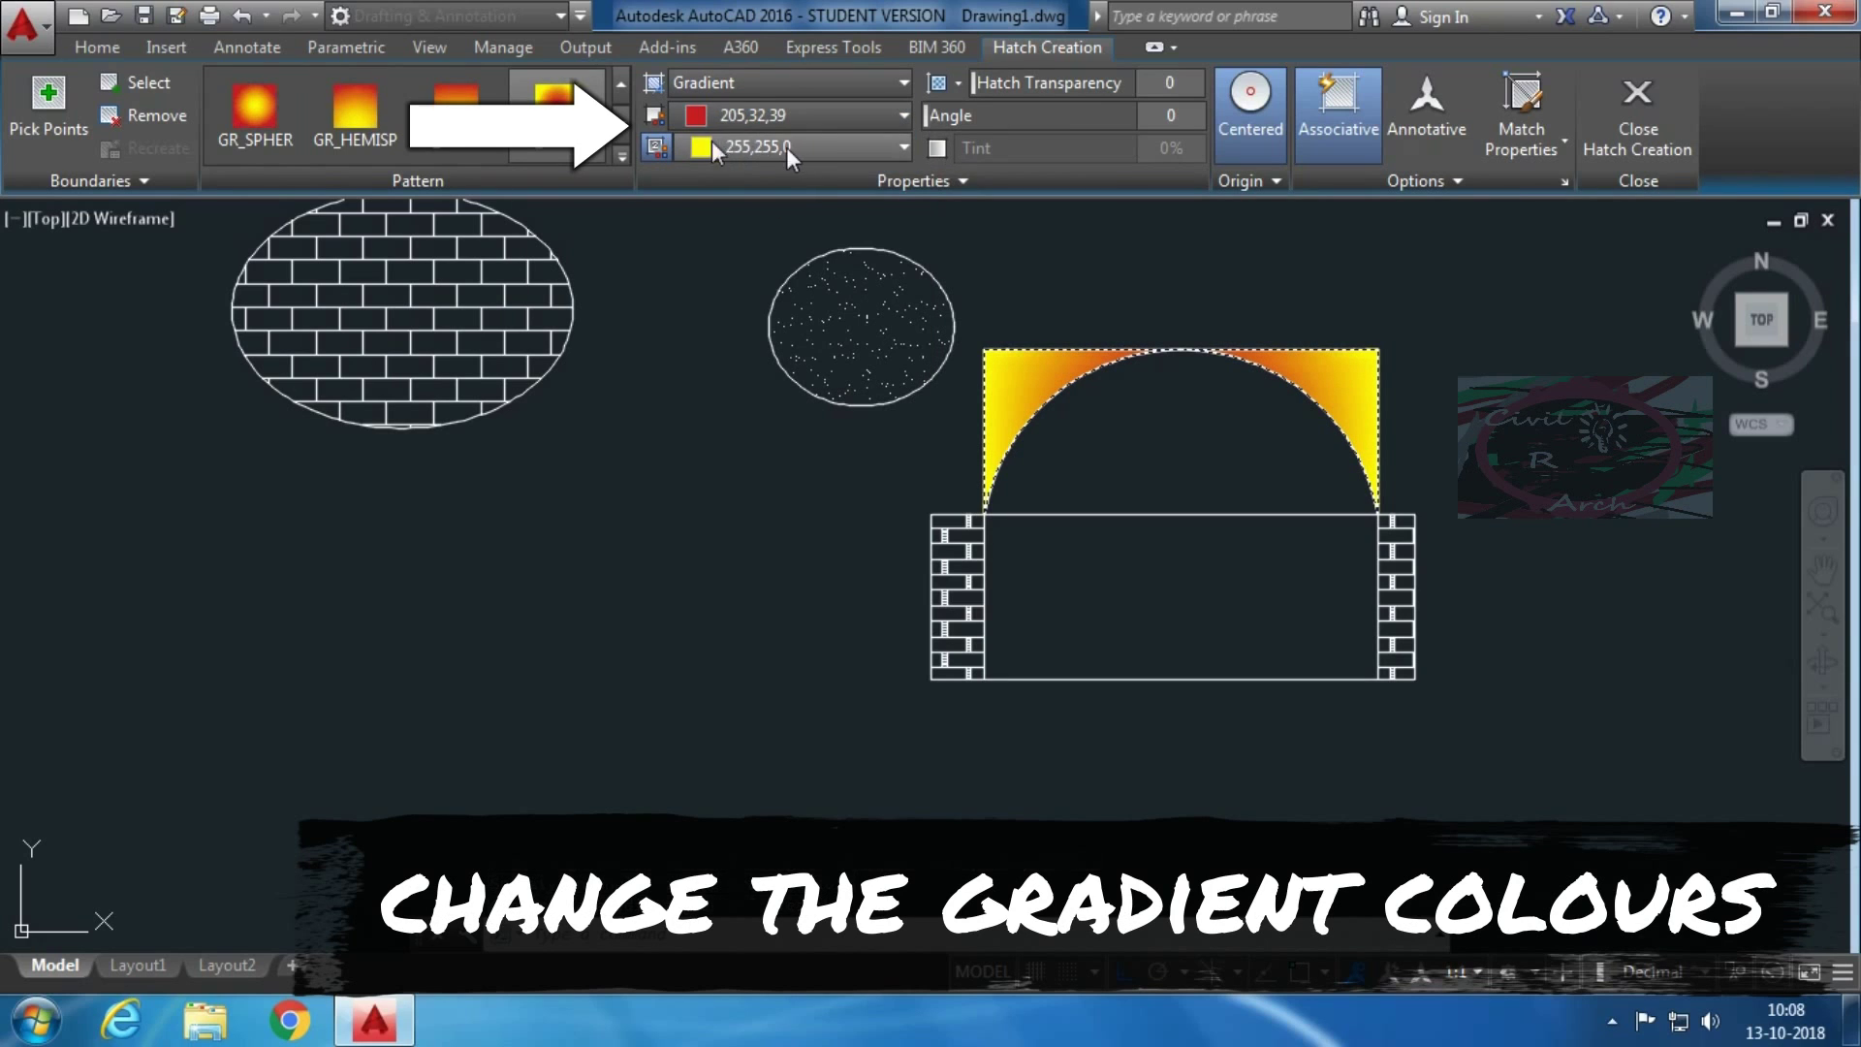
Set the corner hatch's second gradient colour to Green and try different gradient angles, including 230 and 156
{"action": "left_click", "coordinate": [775, 147]}
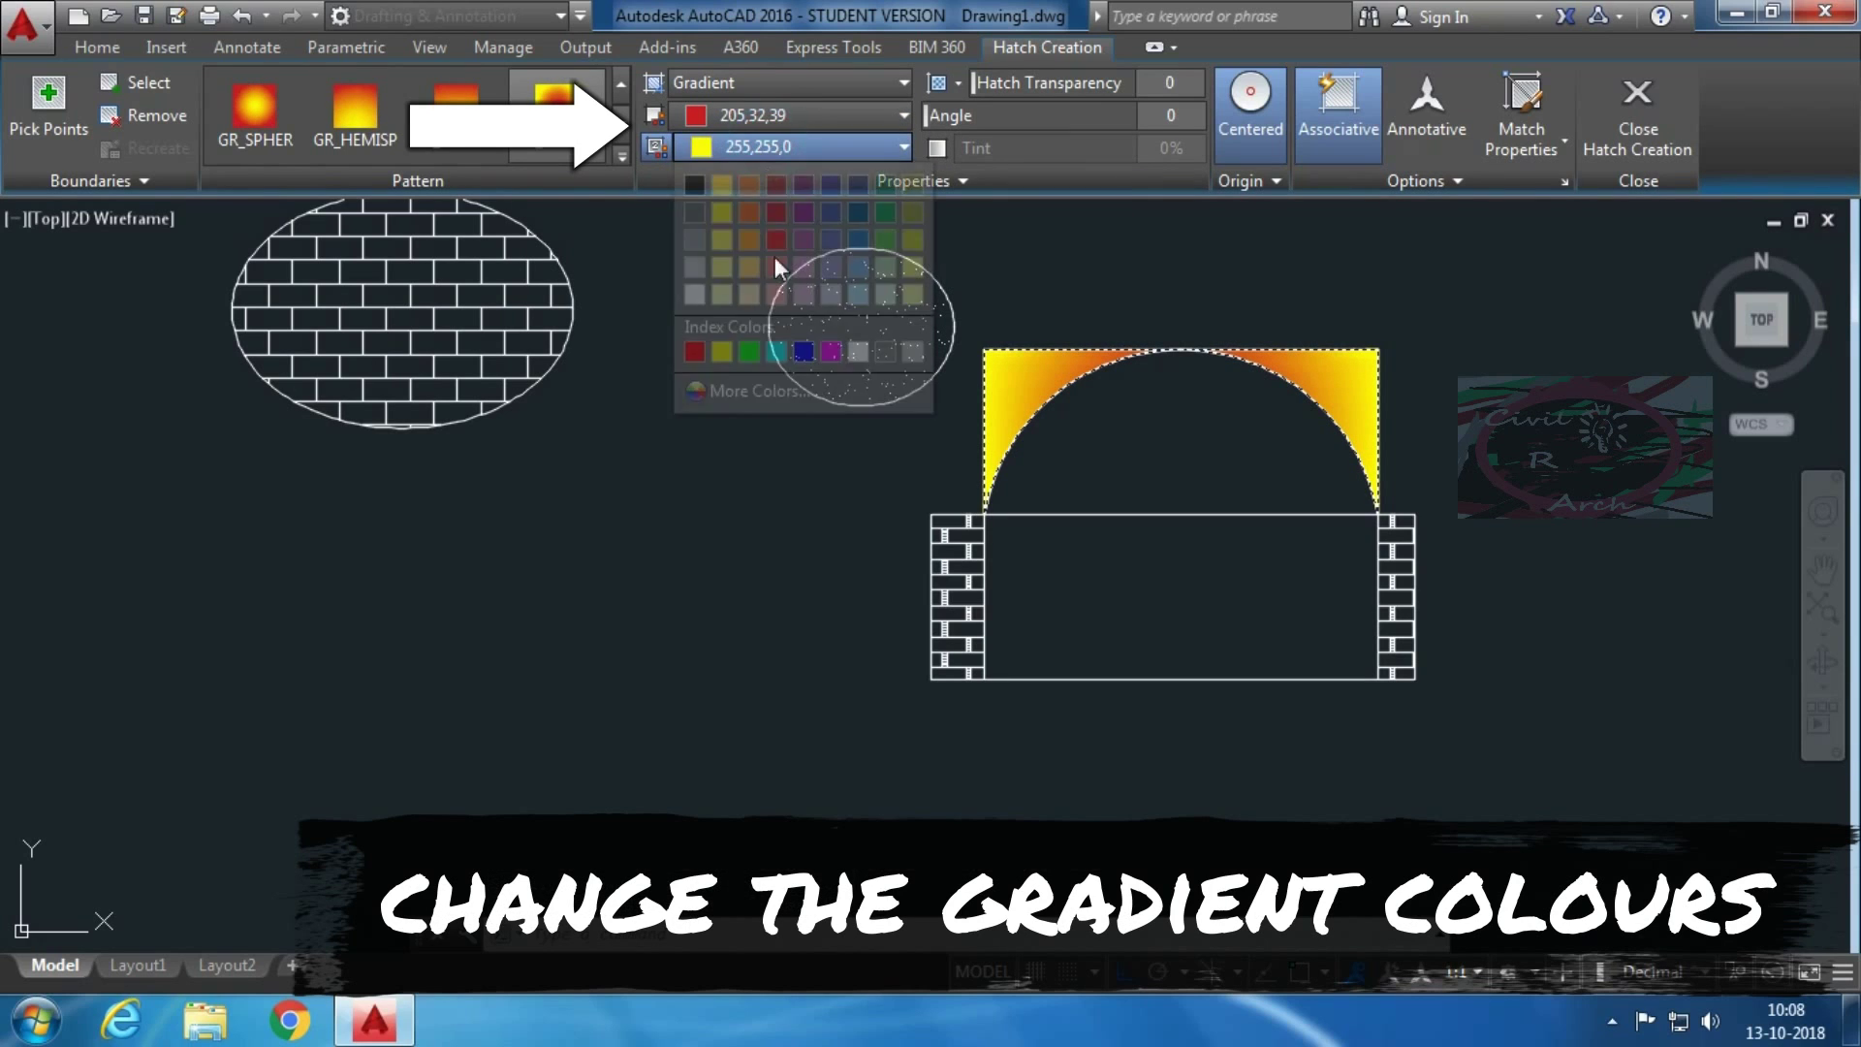
{"action": "left_click", "coordinate": [749, 351]}
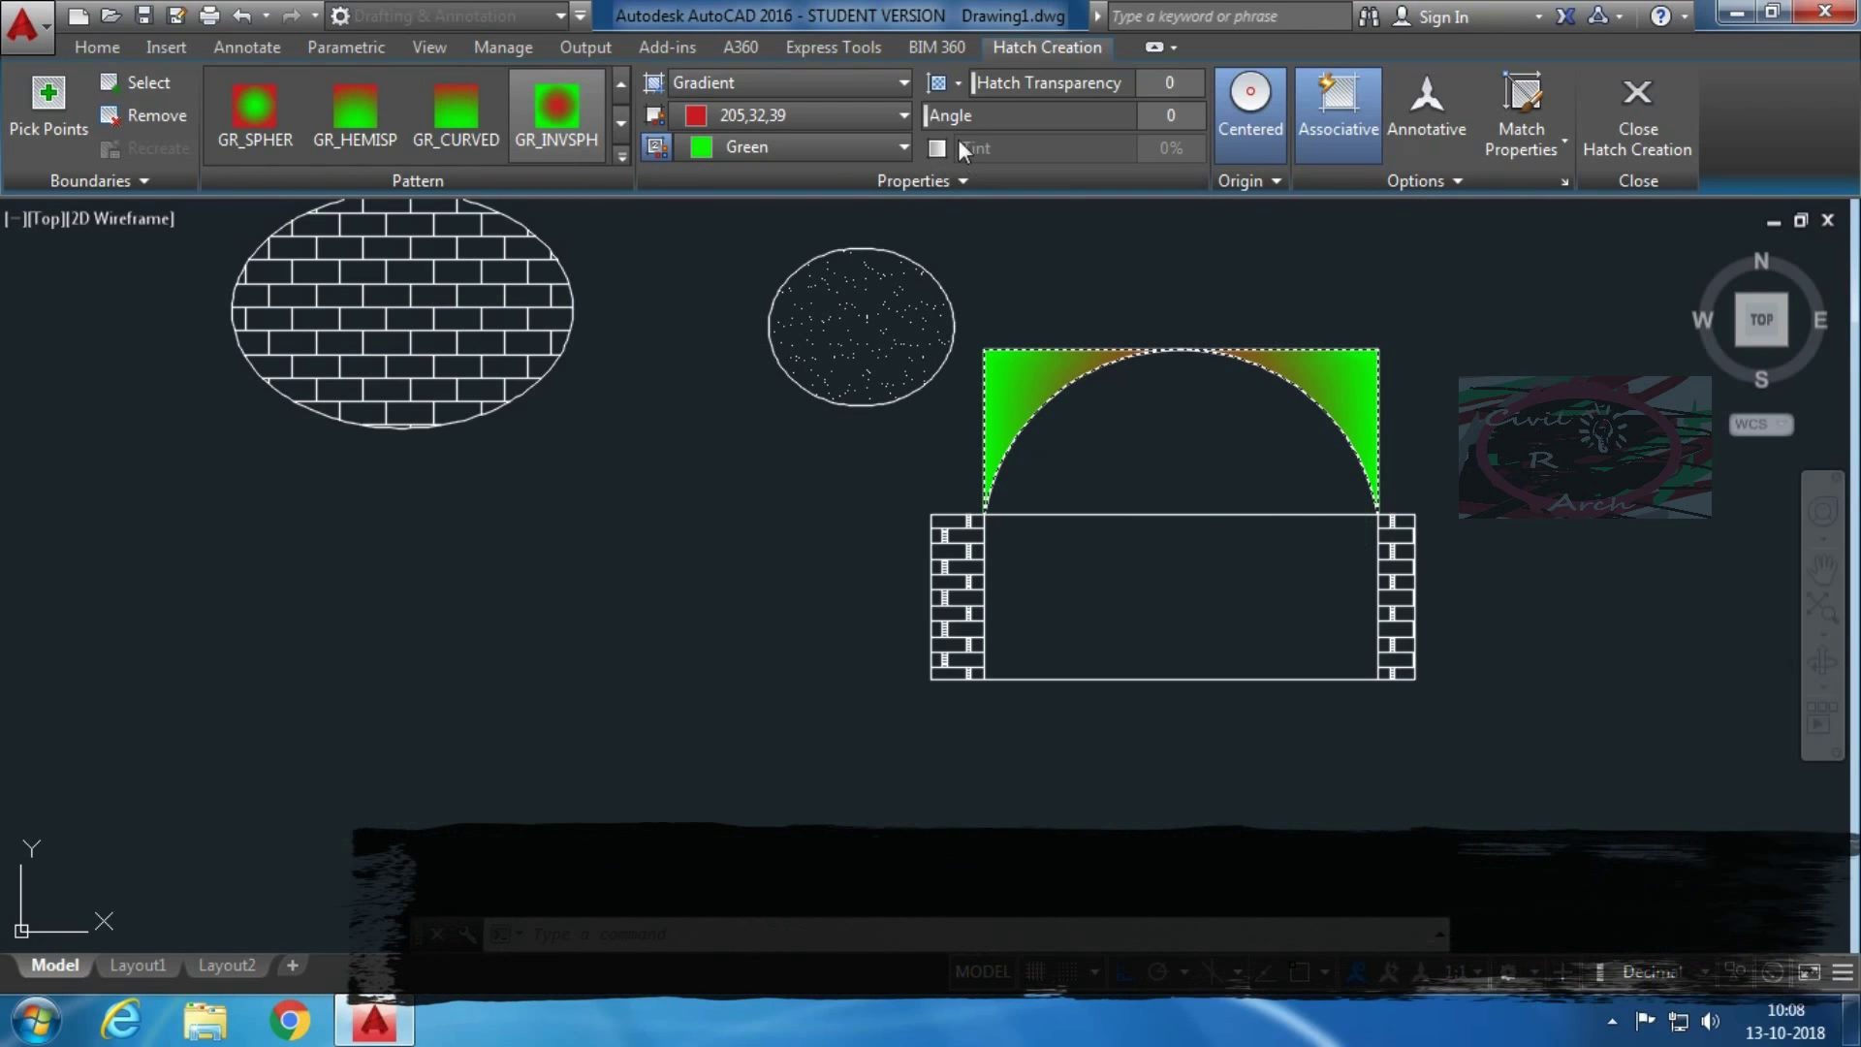
{"action": "left_click_drag", "start_coordinate": [936, 115], "coordinate": [1233, 127]}
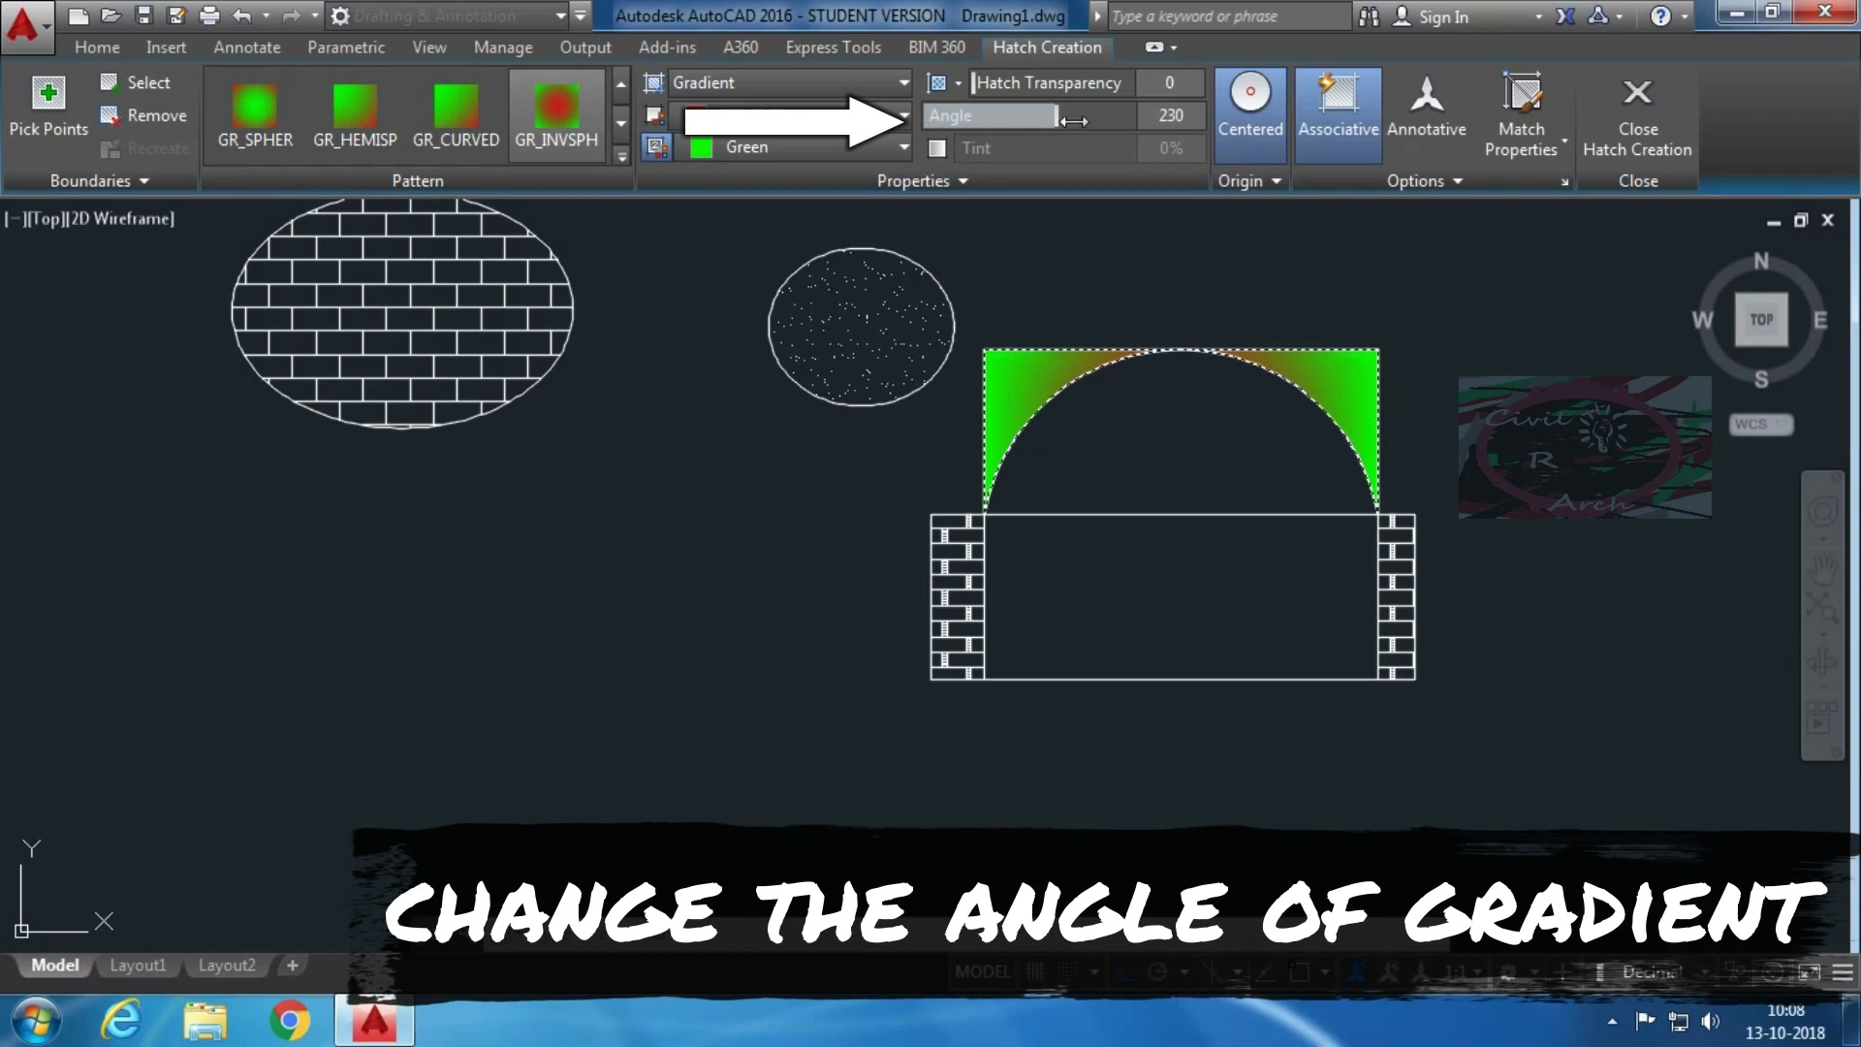
{"action": "left_click_drag", "start_coordinate": [1056, 122], "coordinate": [1014, 122]}
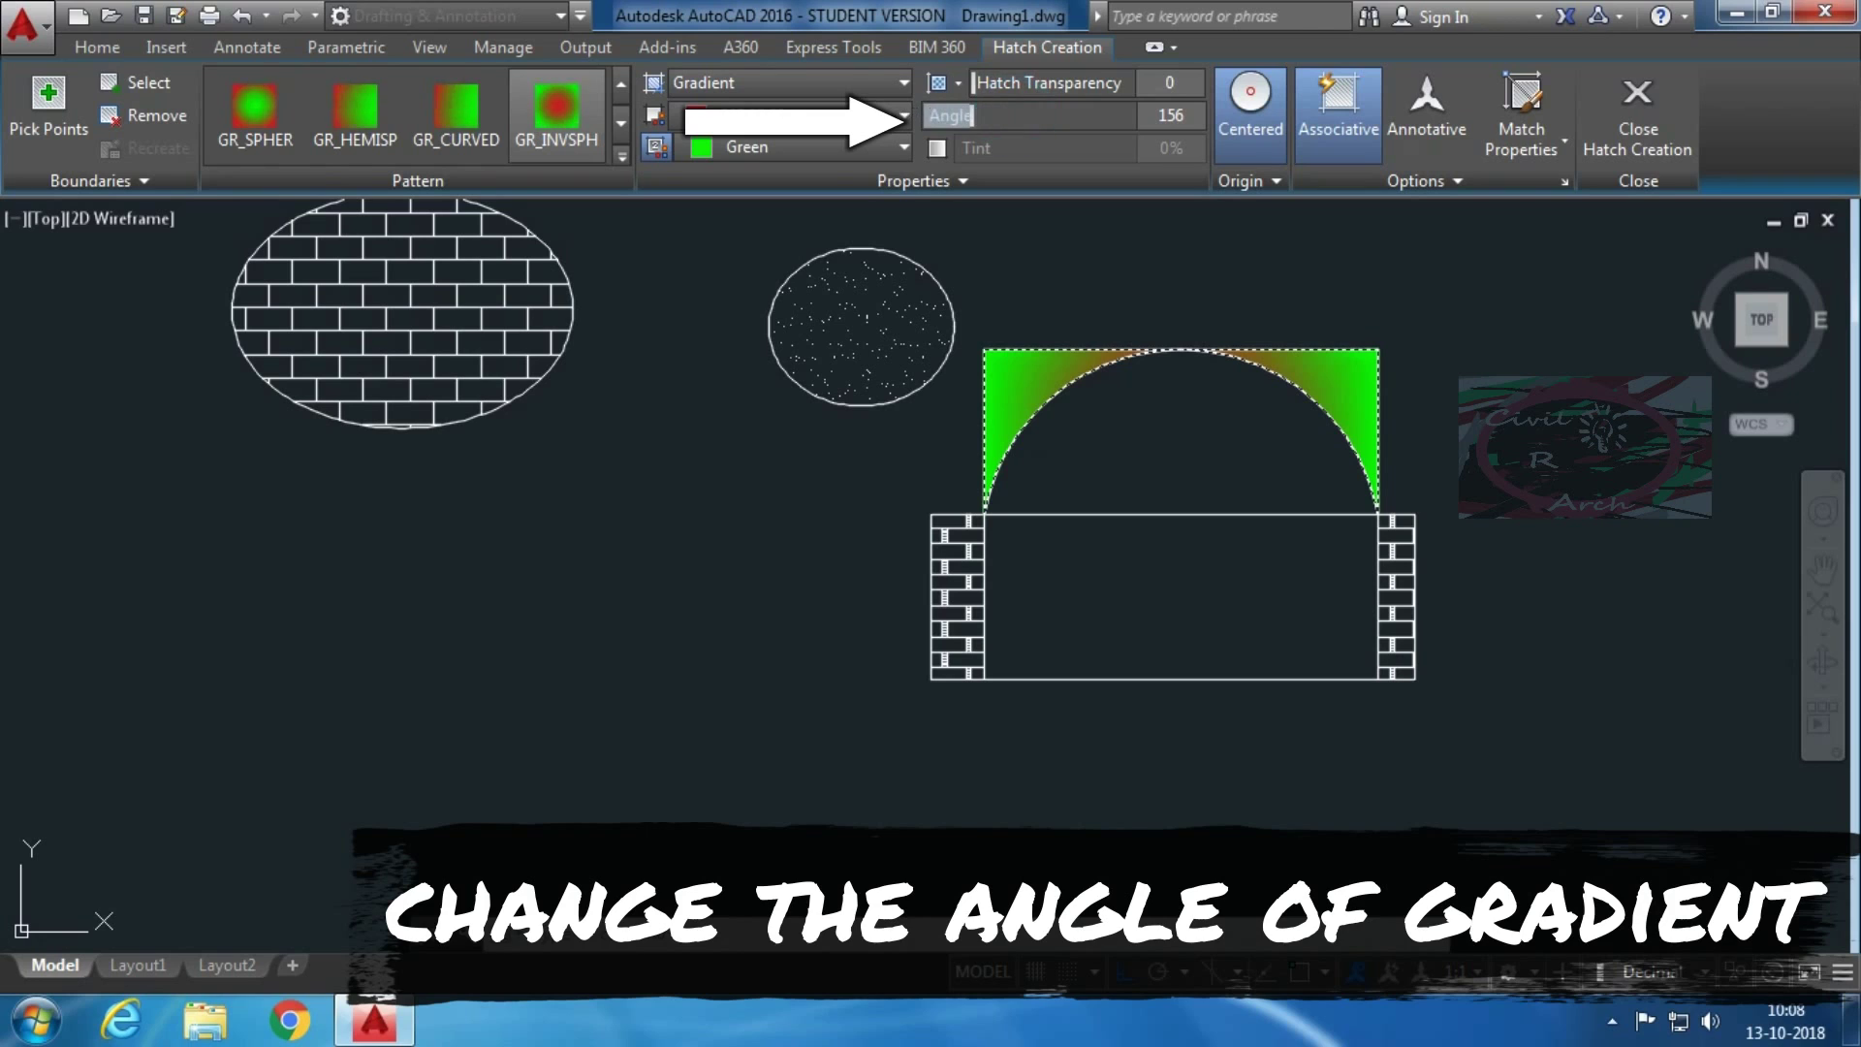
{"action": "left_click", "coordinate": [1659, 146]}
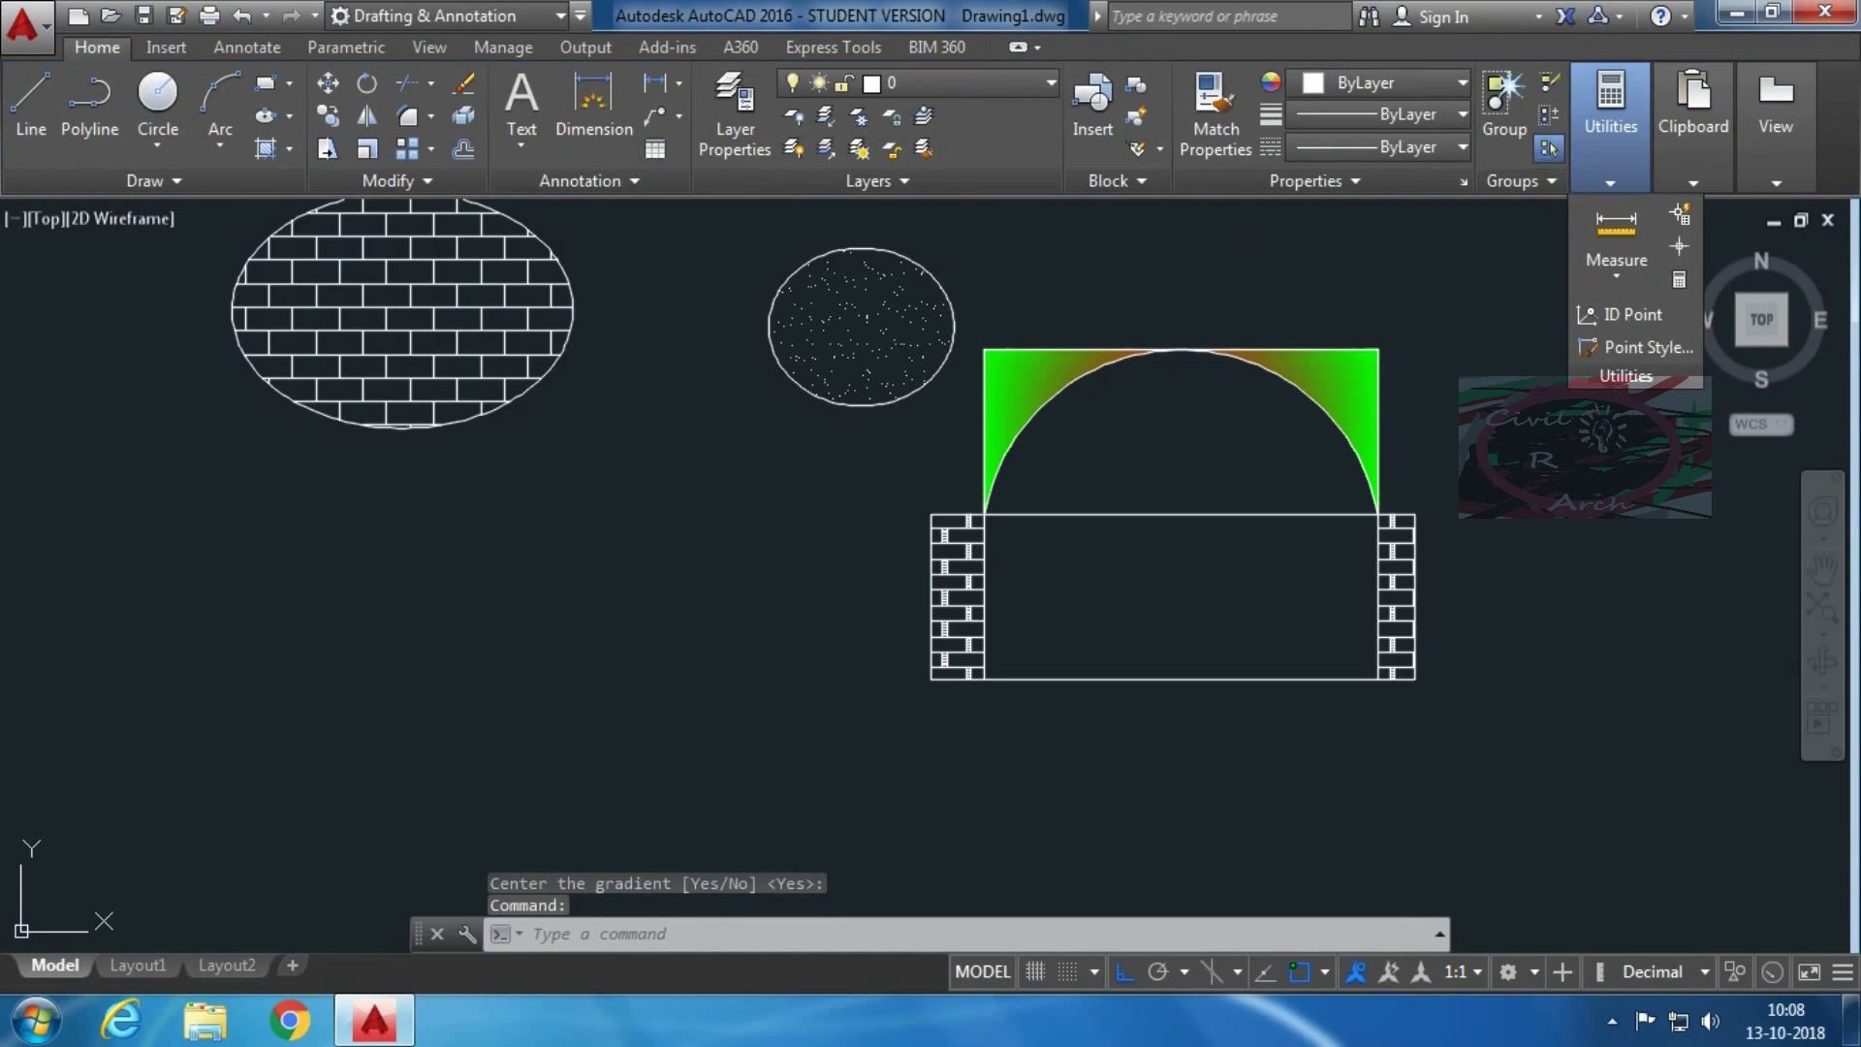
Fill the rectangle below the arch with a Solid hatch and set its colour to dark blue (34,52,110)
{"action": "left_click", "coordinate": [291, 152]}
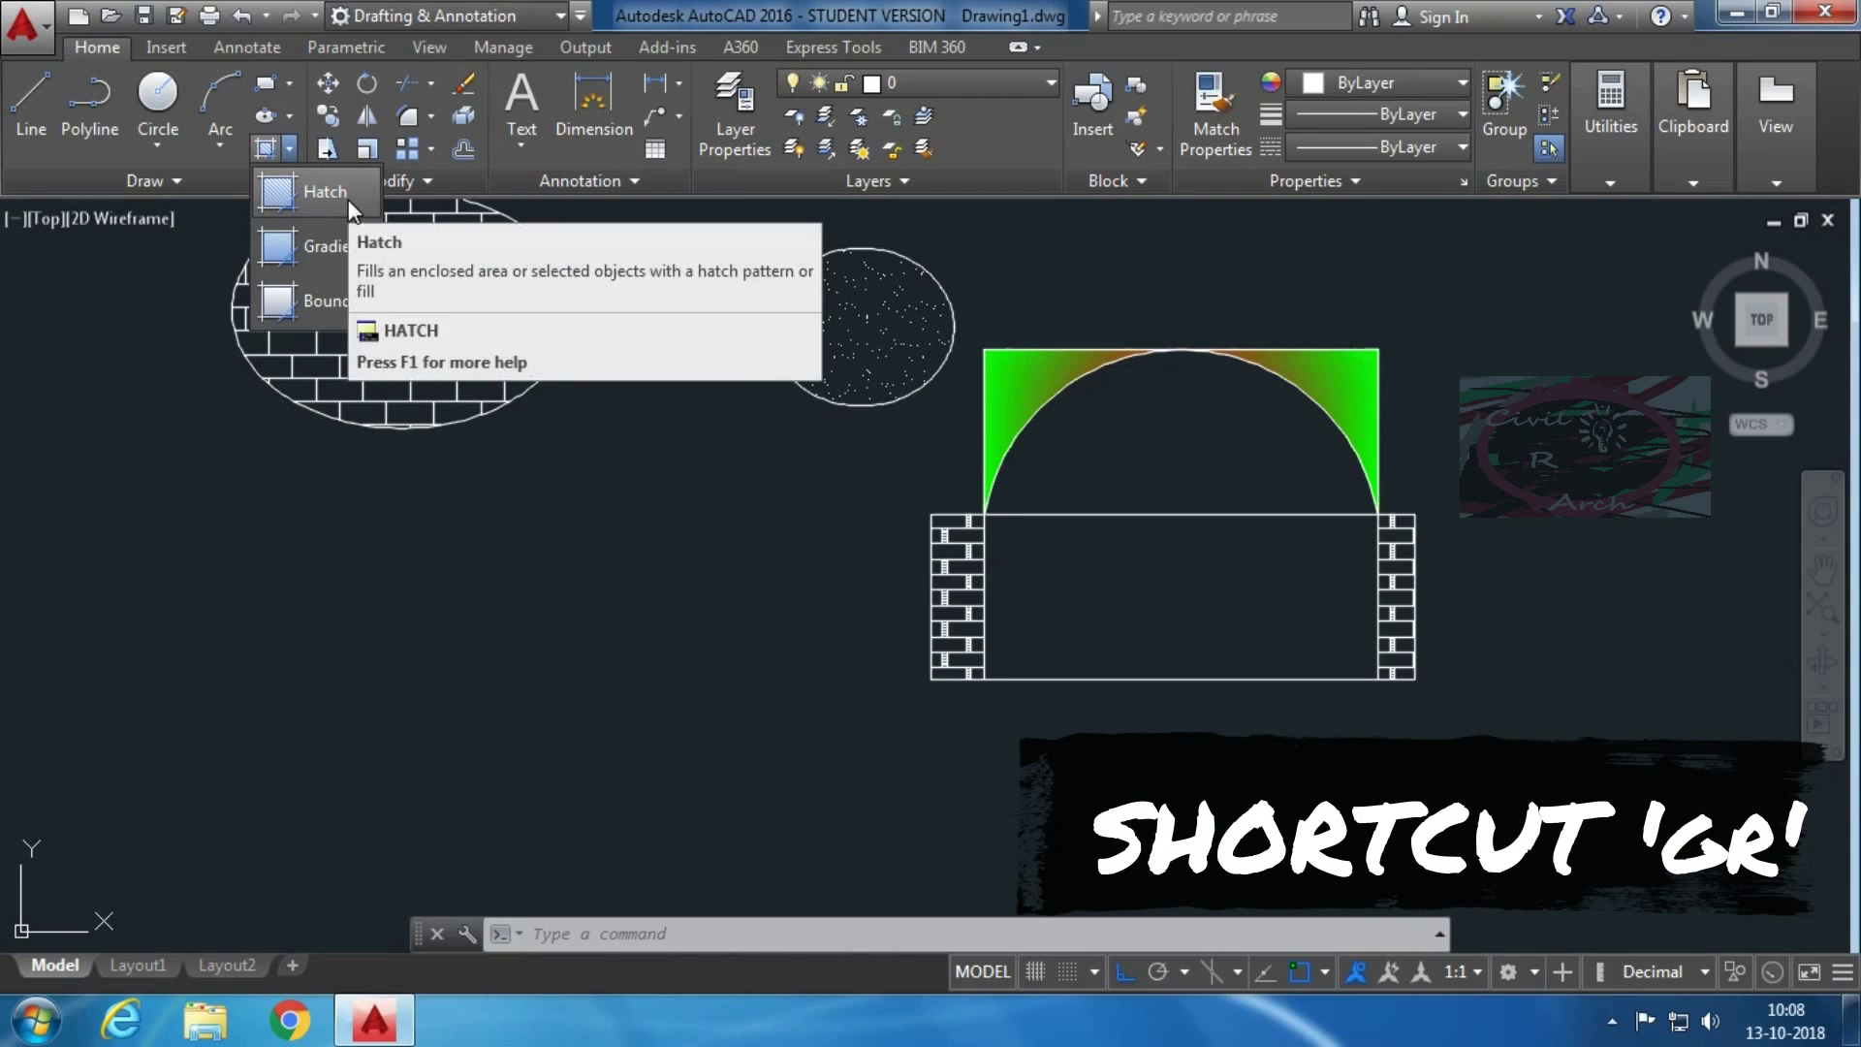
{"action": "left_click", "coordinate": [312, 252]}
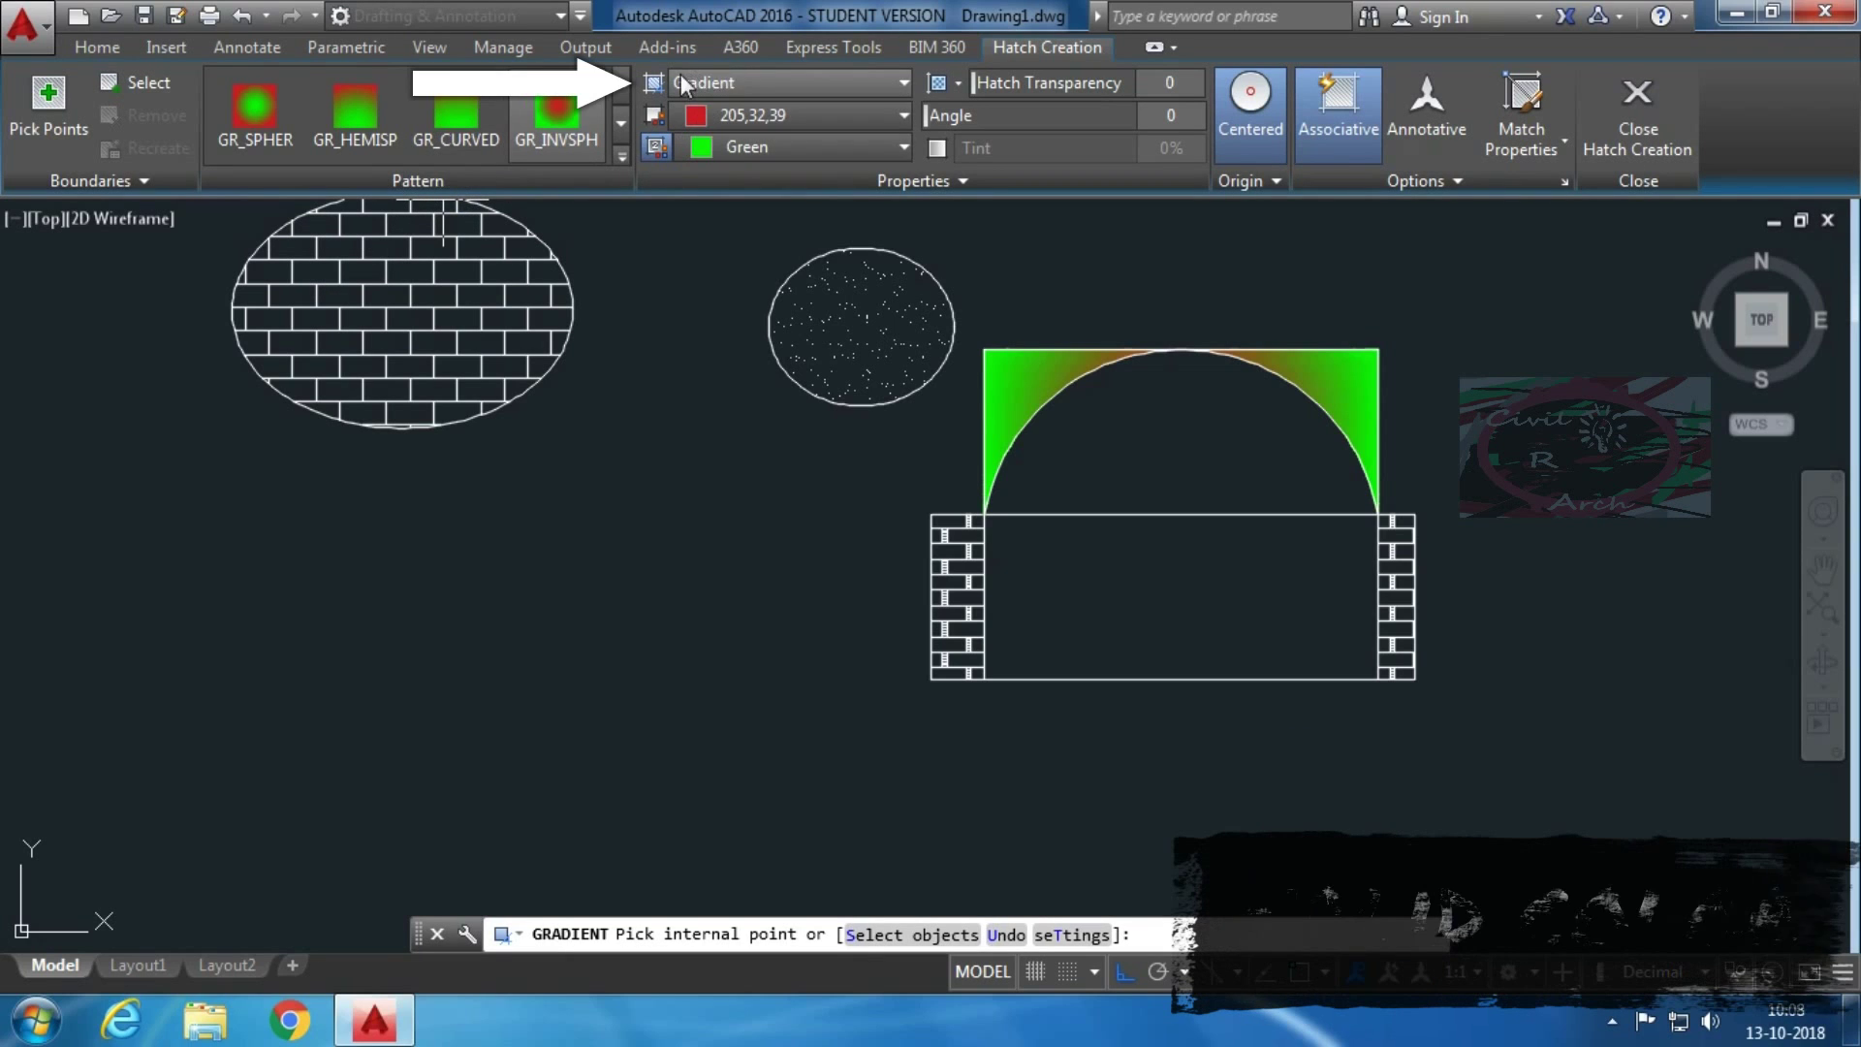
{"action": "left_click", "coordinate": [904, 82]}
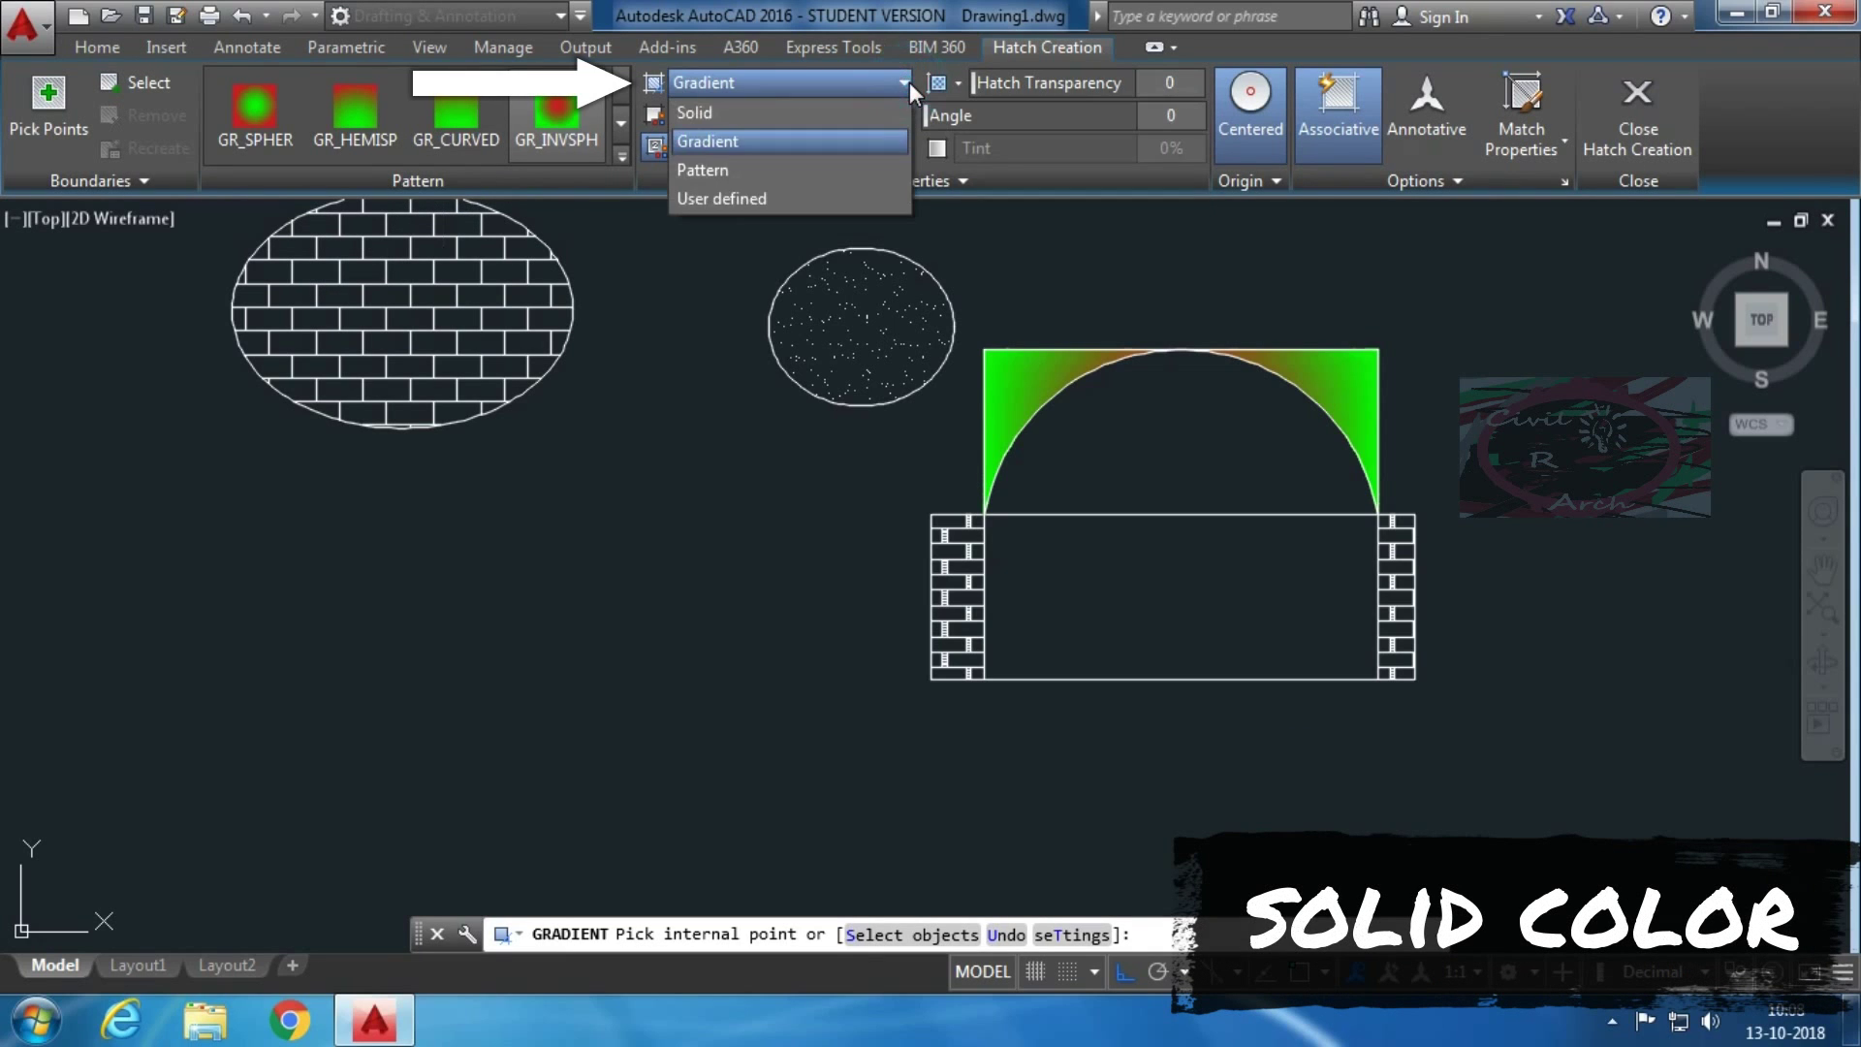
{"action": "left_click", "coordinate": [754, 116]}
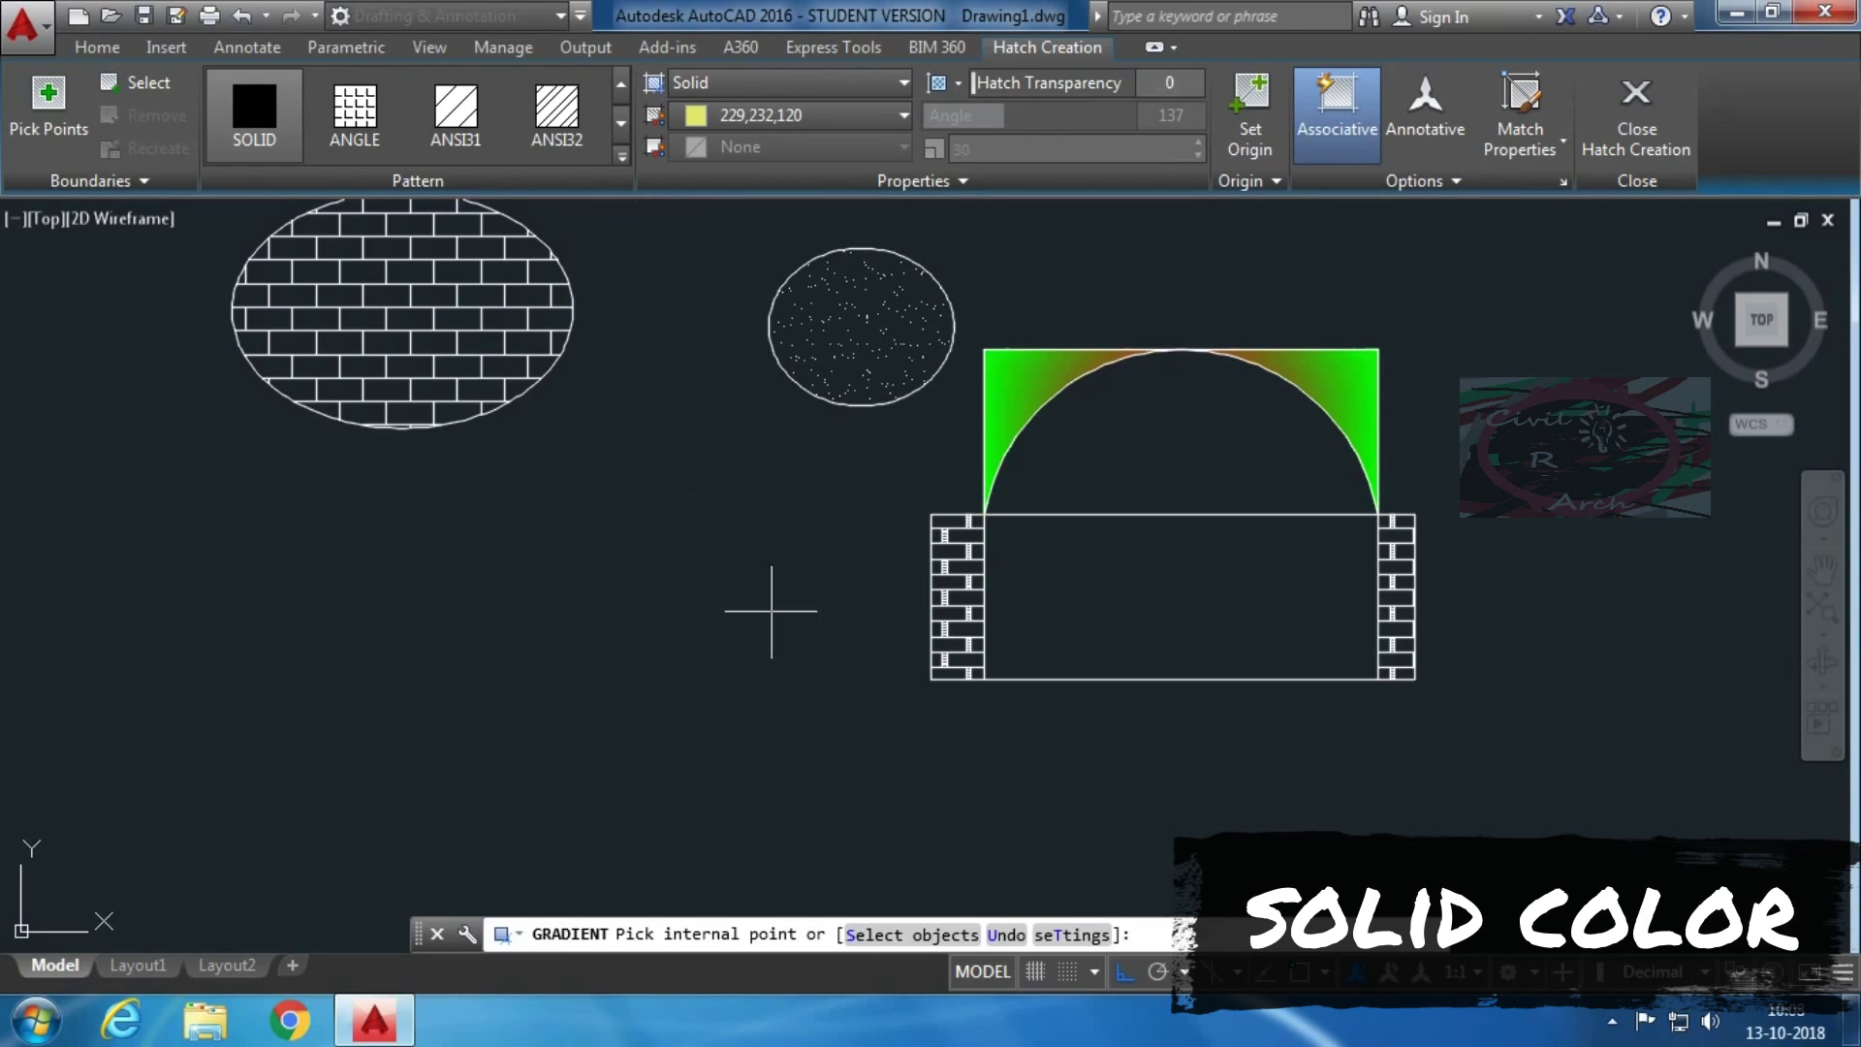
{"action": "left_click", "coordinate": [1136, 612]}
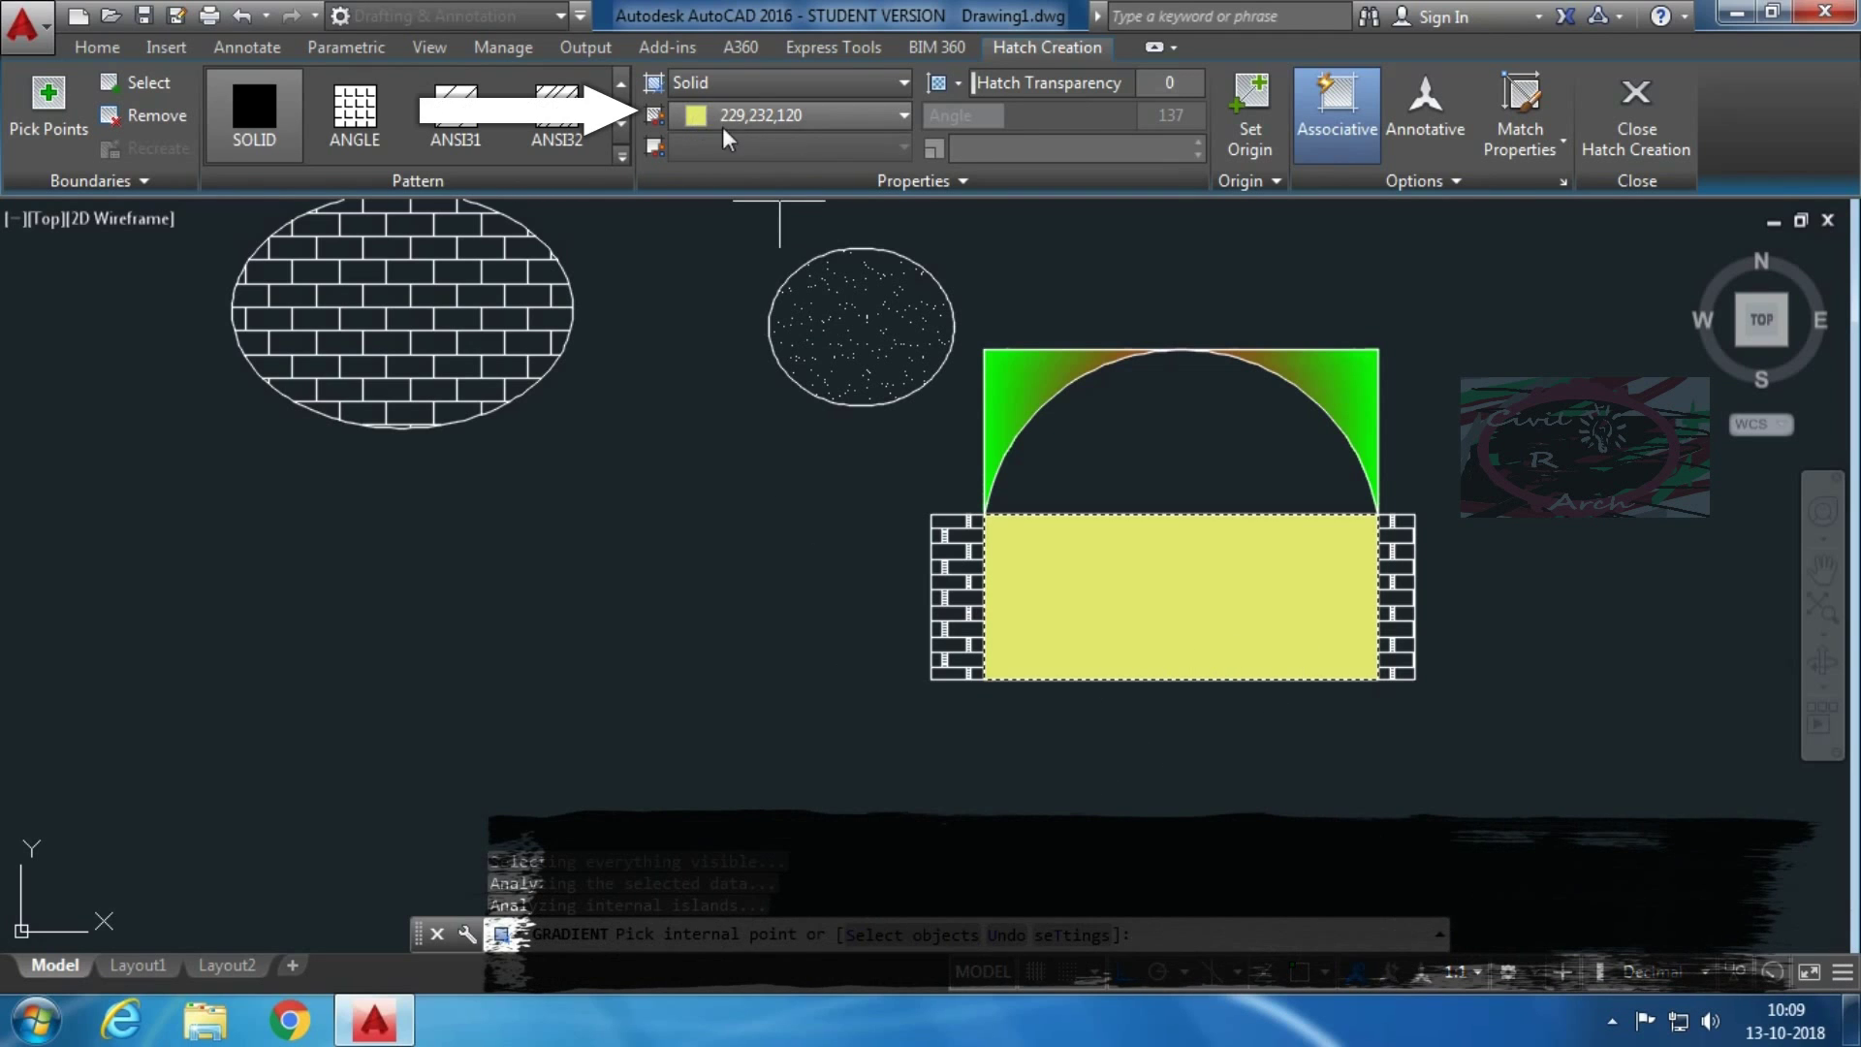
{"action": "left_click", "coordinate": [800, 120]}
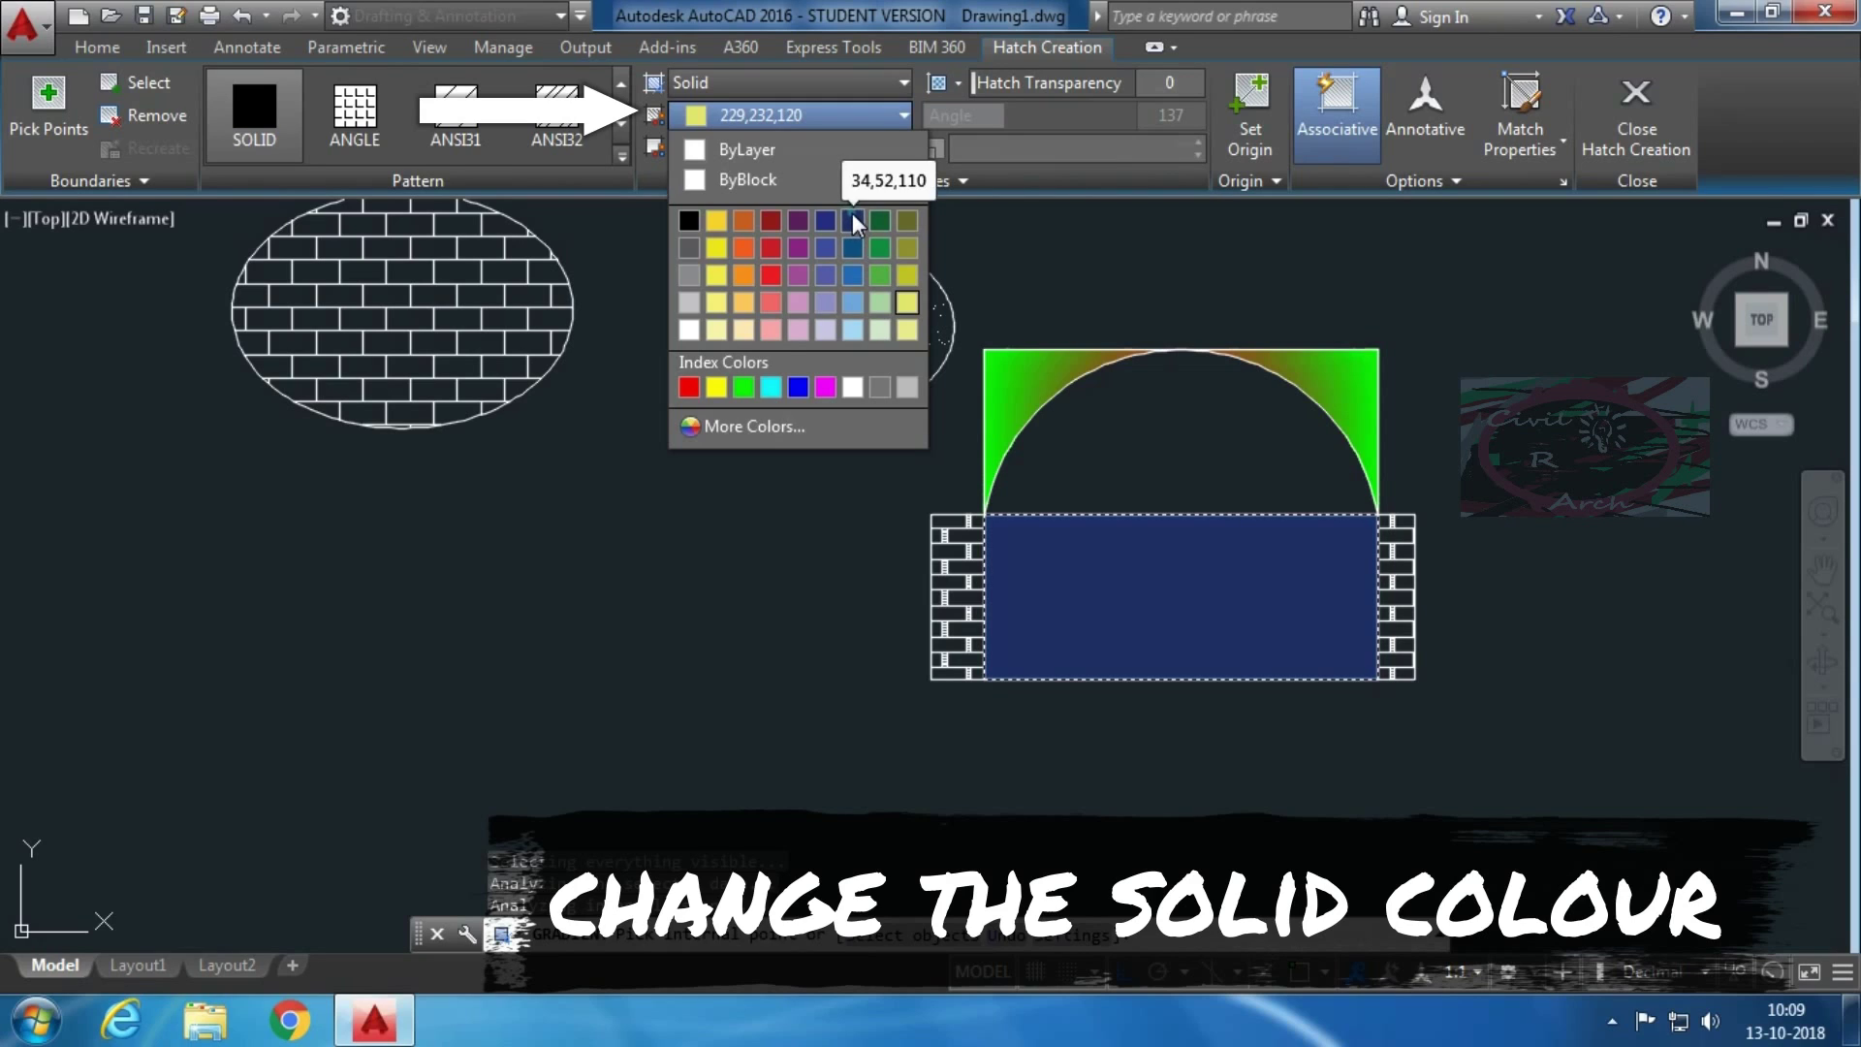
{"action": "left_click", "coordinate": [853, 219]}
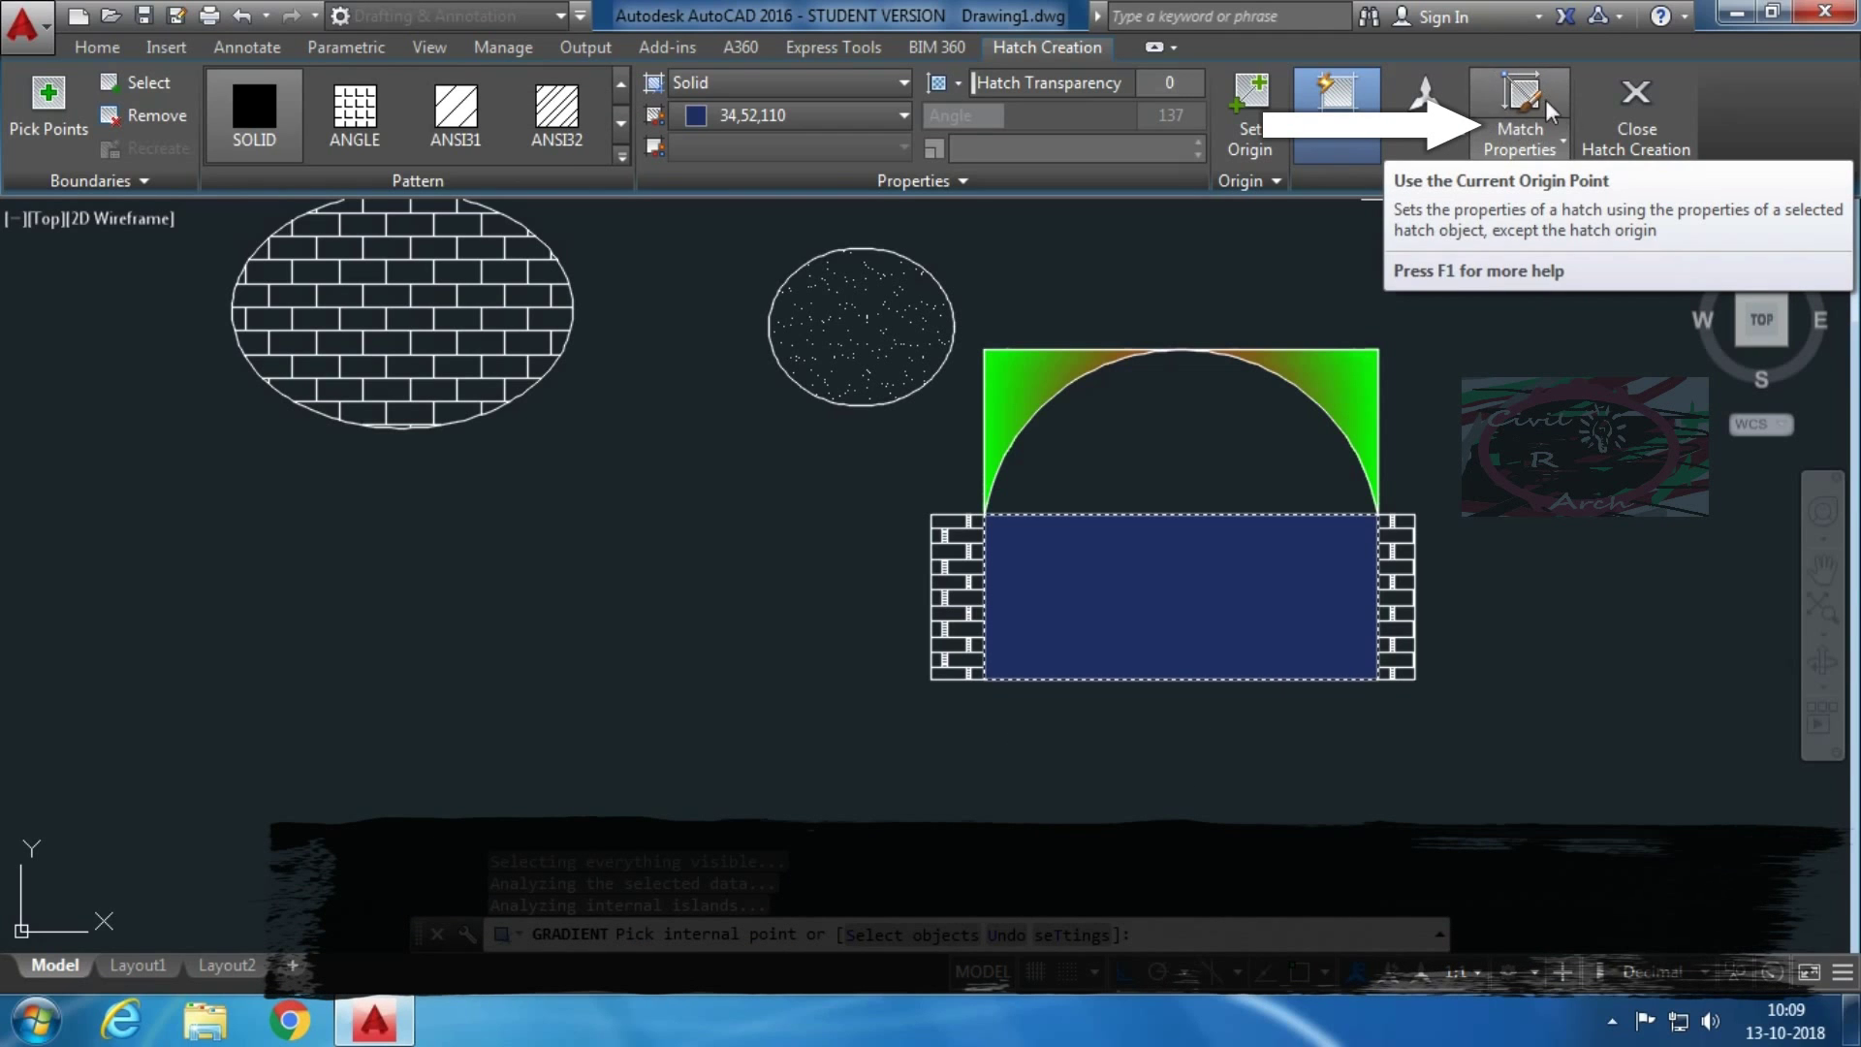
Match the rectangle's hatch properties to the BRICK hatch in the large ellipse
{"action": "left_click", "coordinate": [1527, 153]}
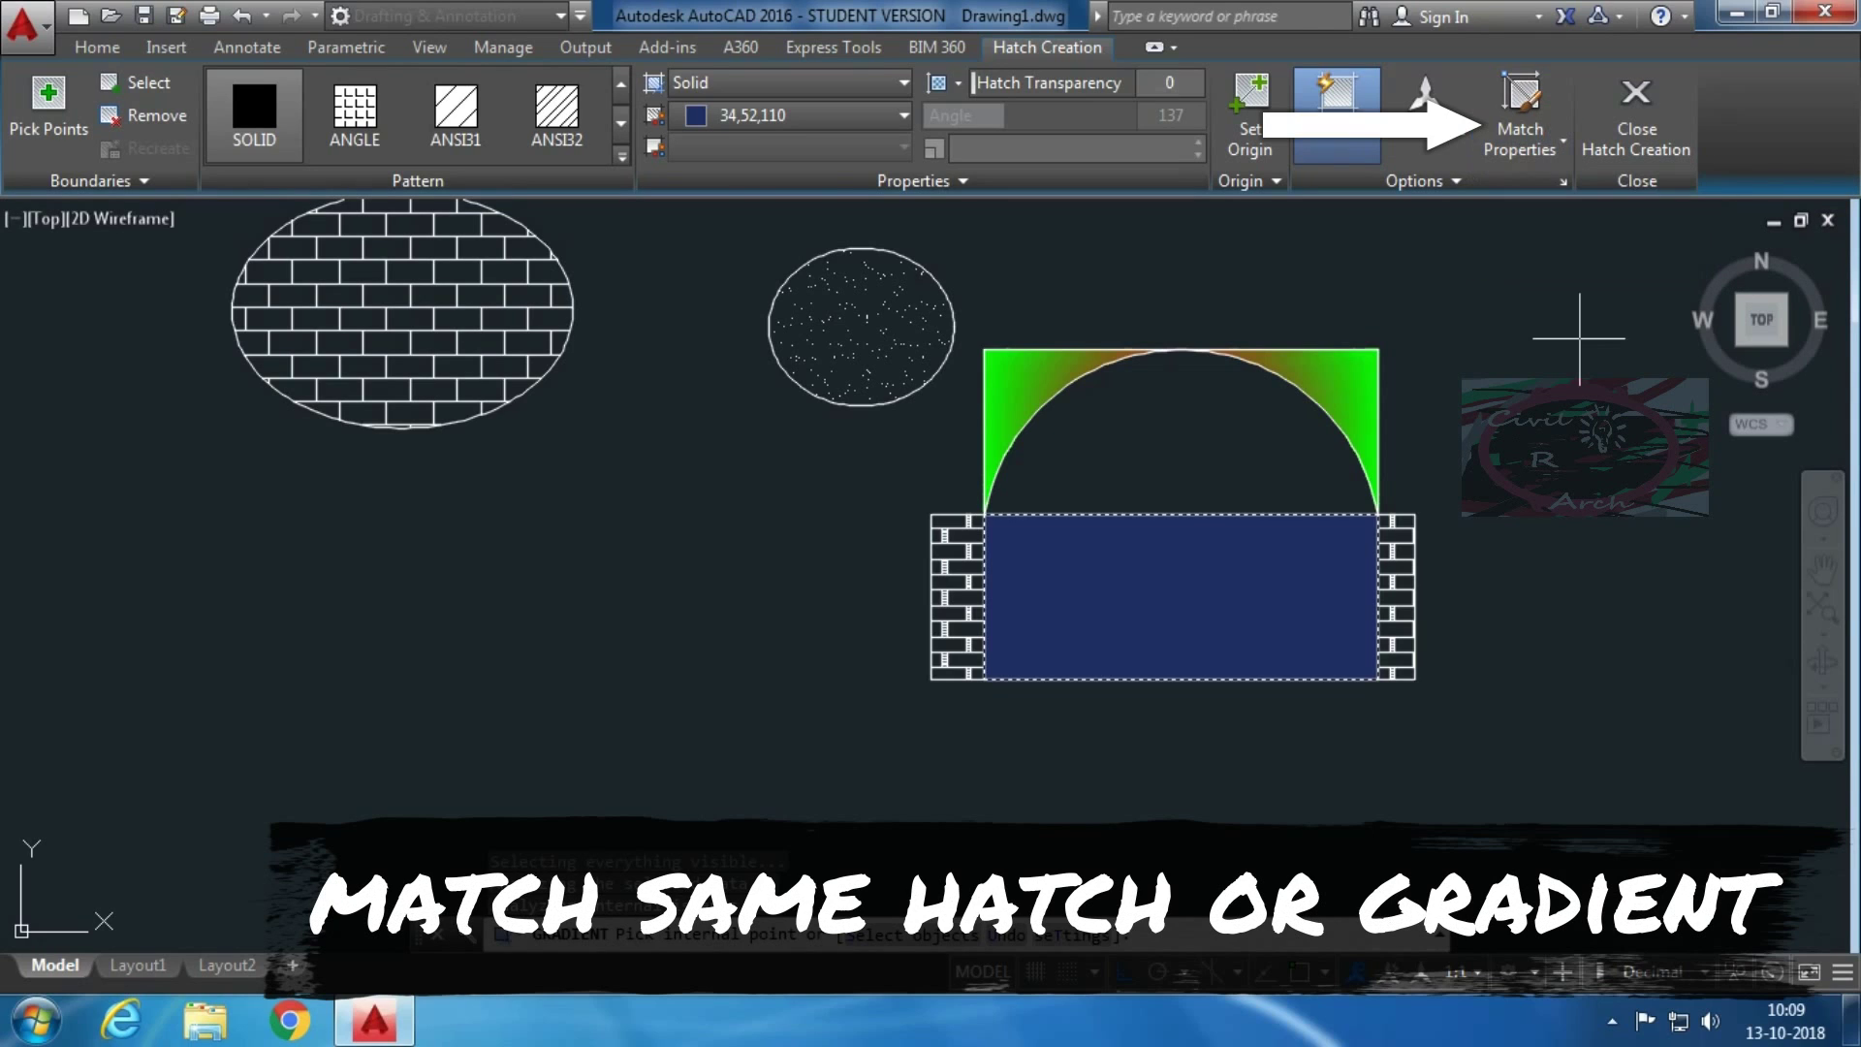
{"action": "left_click", "coordinate": [1527, 95]}
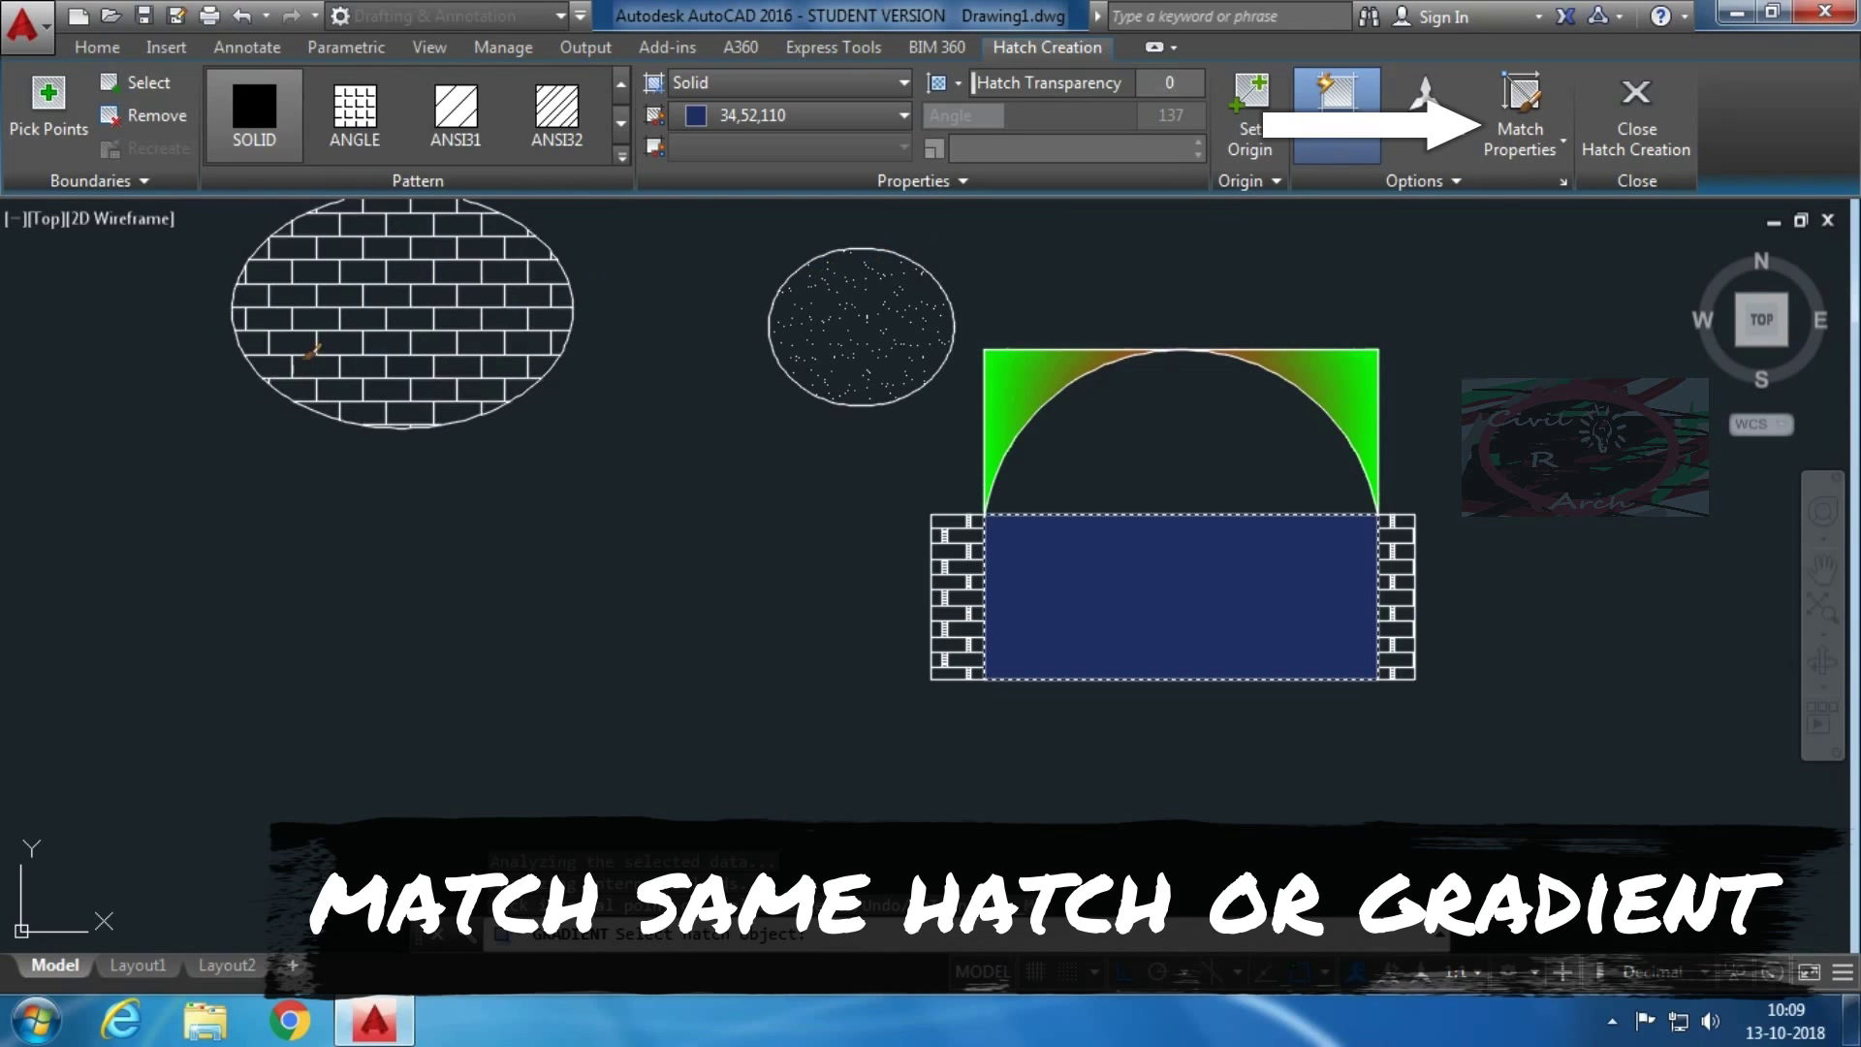
{"action": "left_click", "coordinate": [441, 333]}
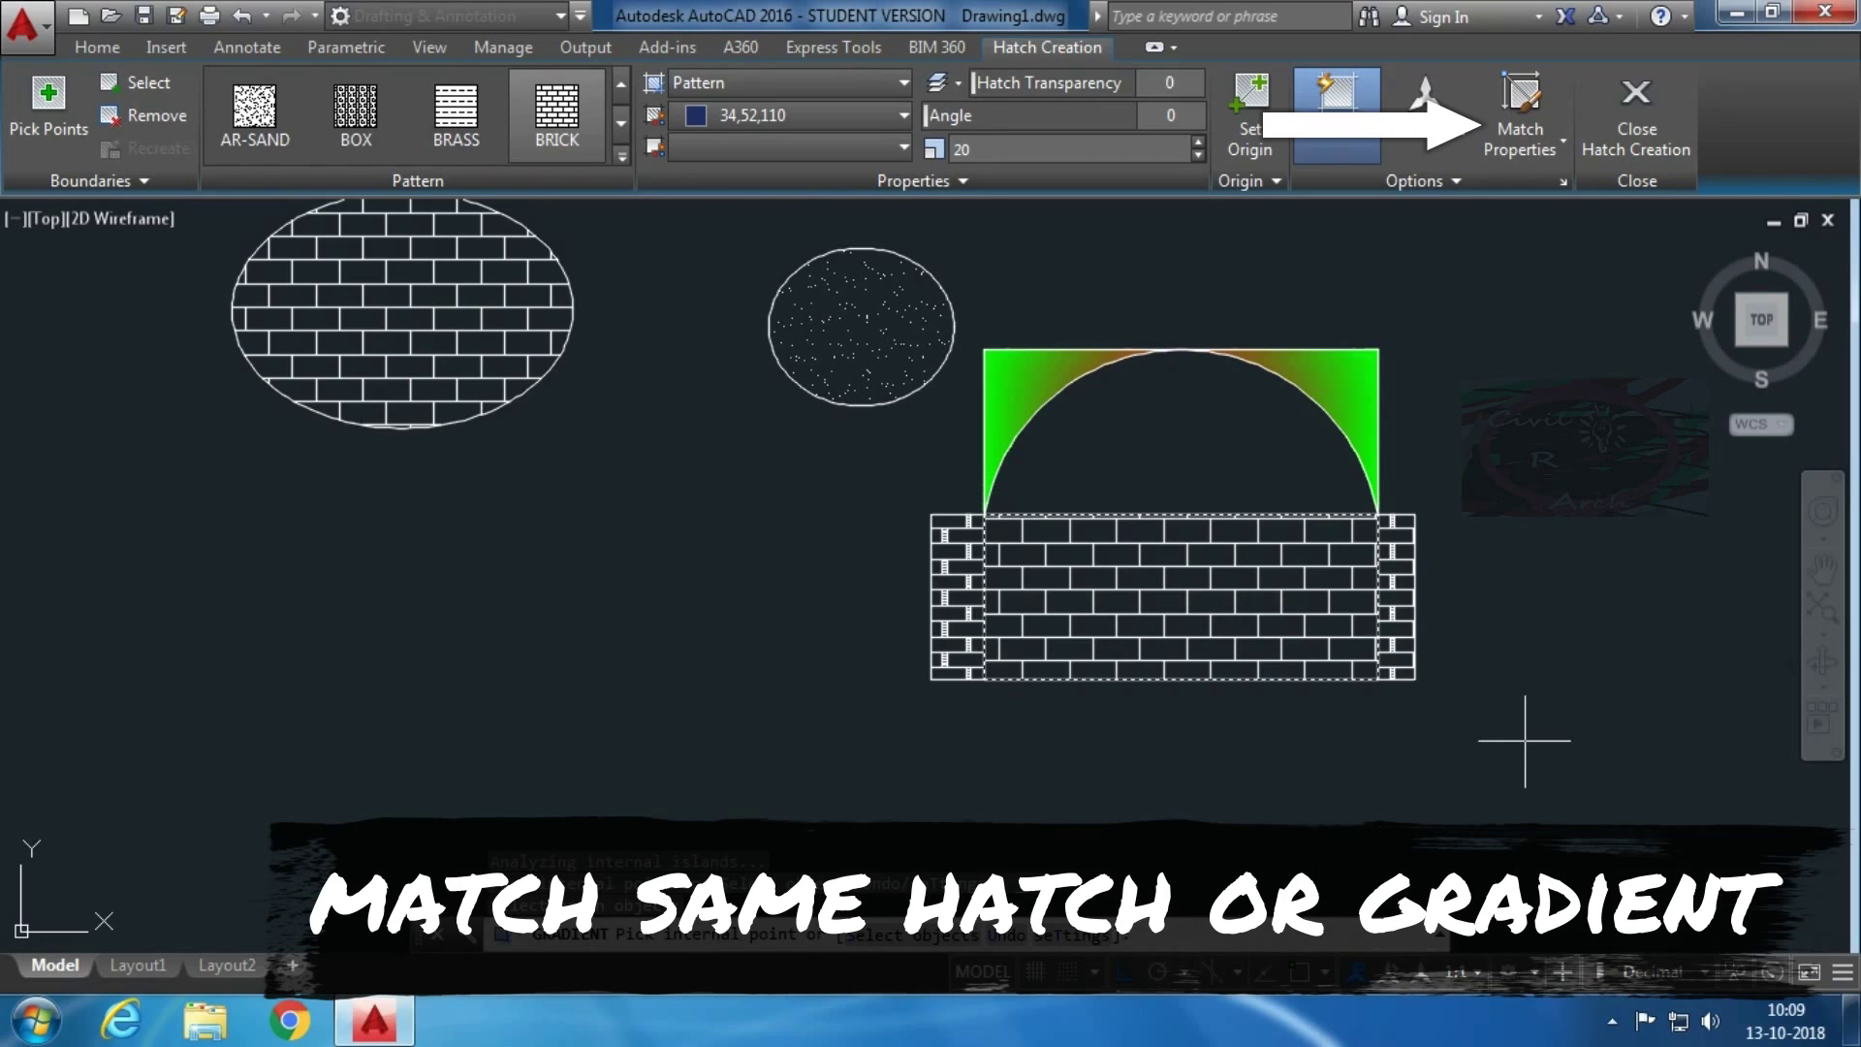
Match the rectangle's hatch properties to the red-green gradient in the corners above the arch
{"action": "left_click", "coordinate": [1543, 105]}
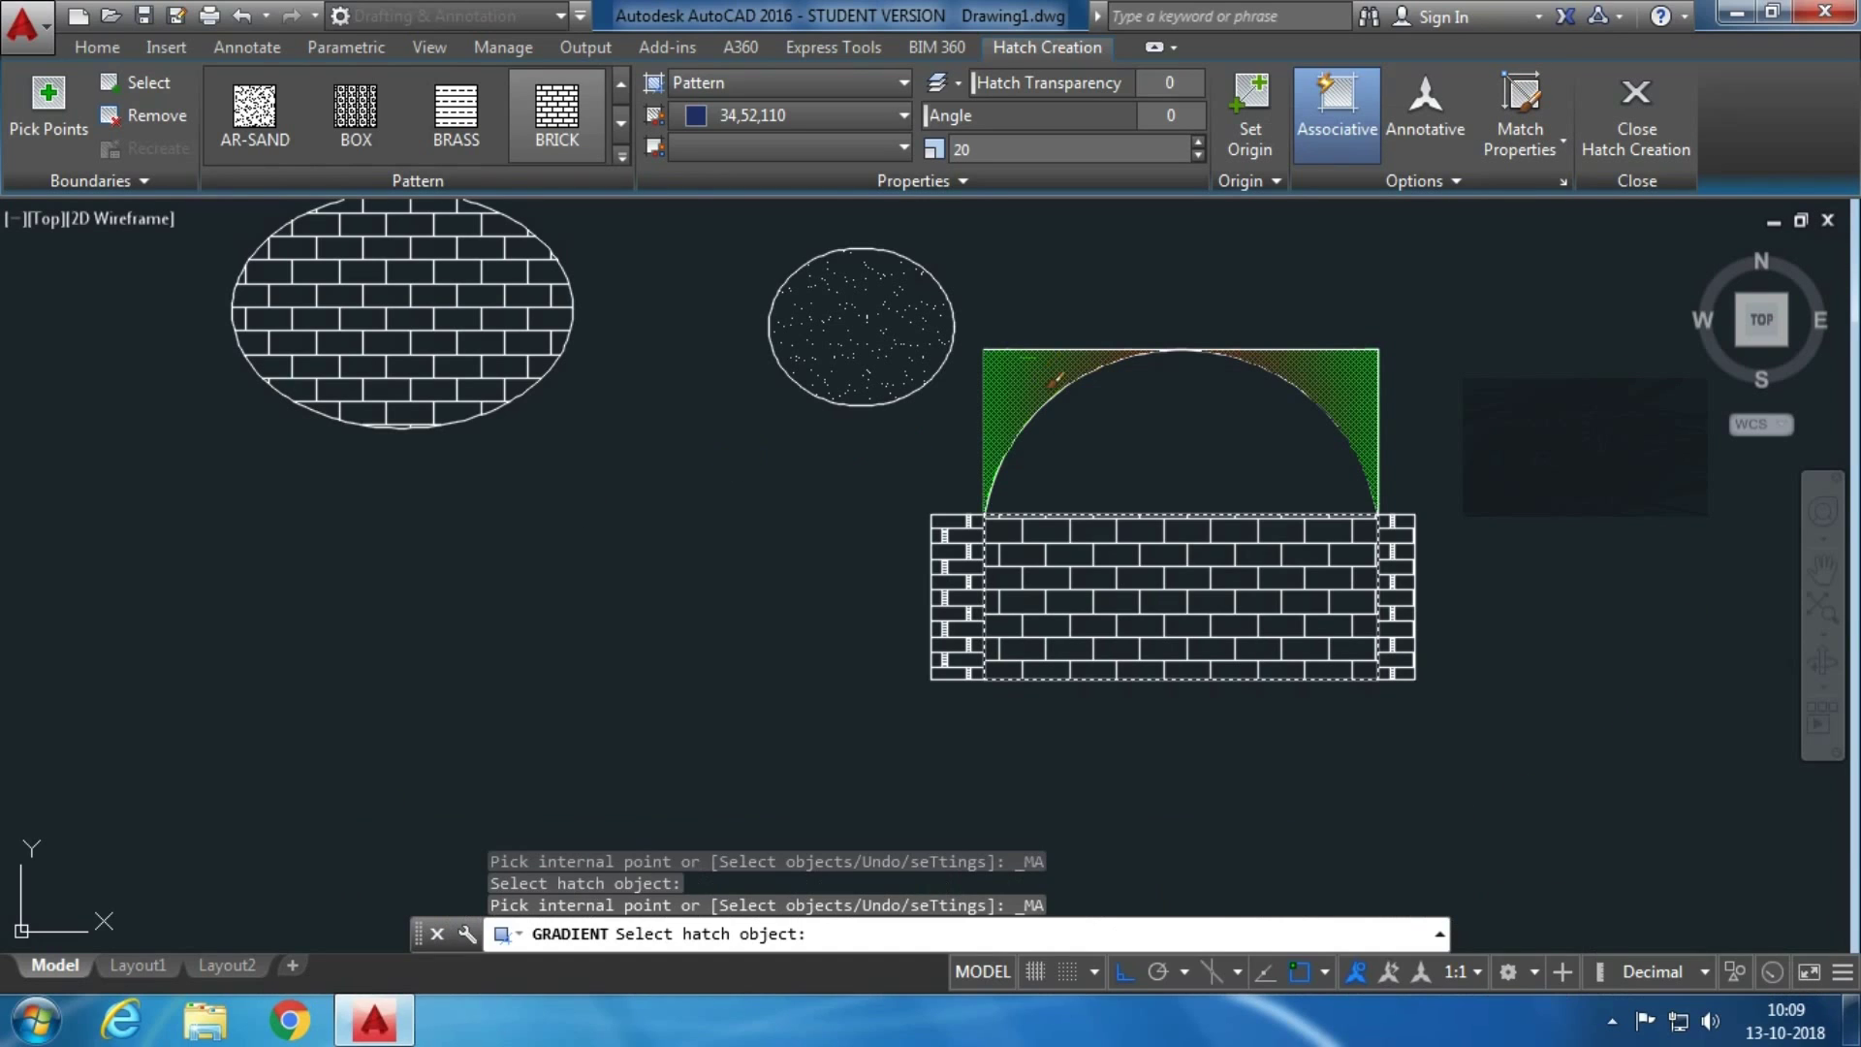
{"action": "left_click", "coordinate": [1000, 384]}
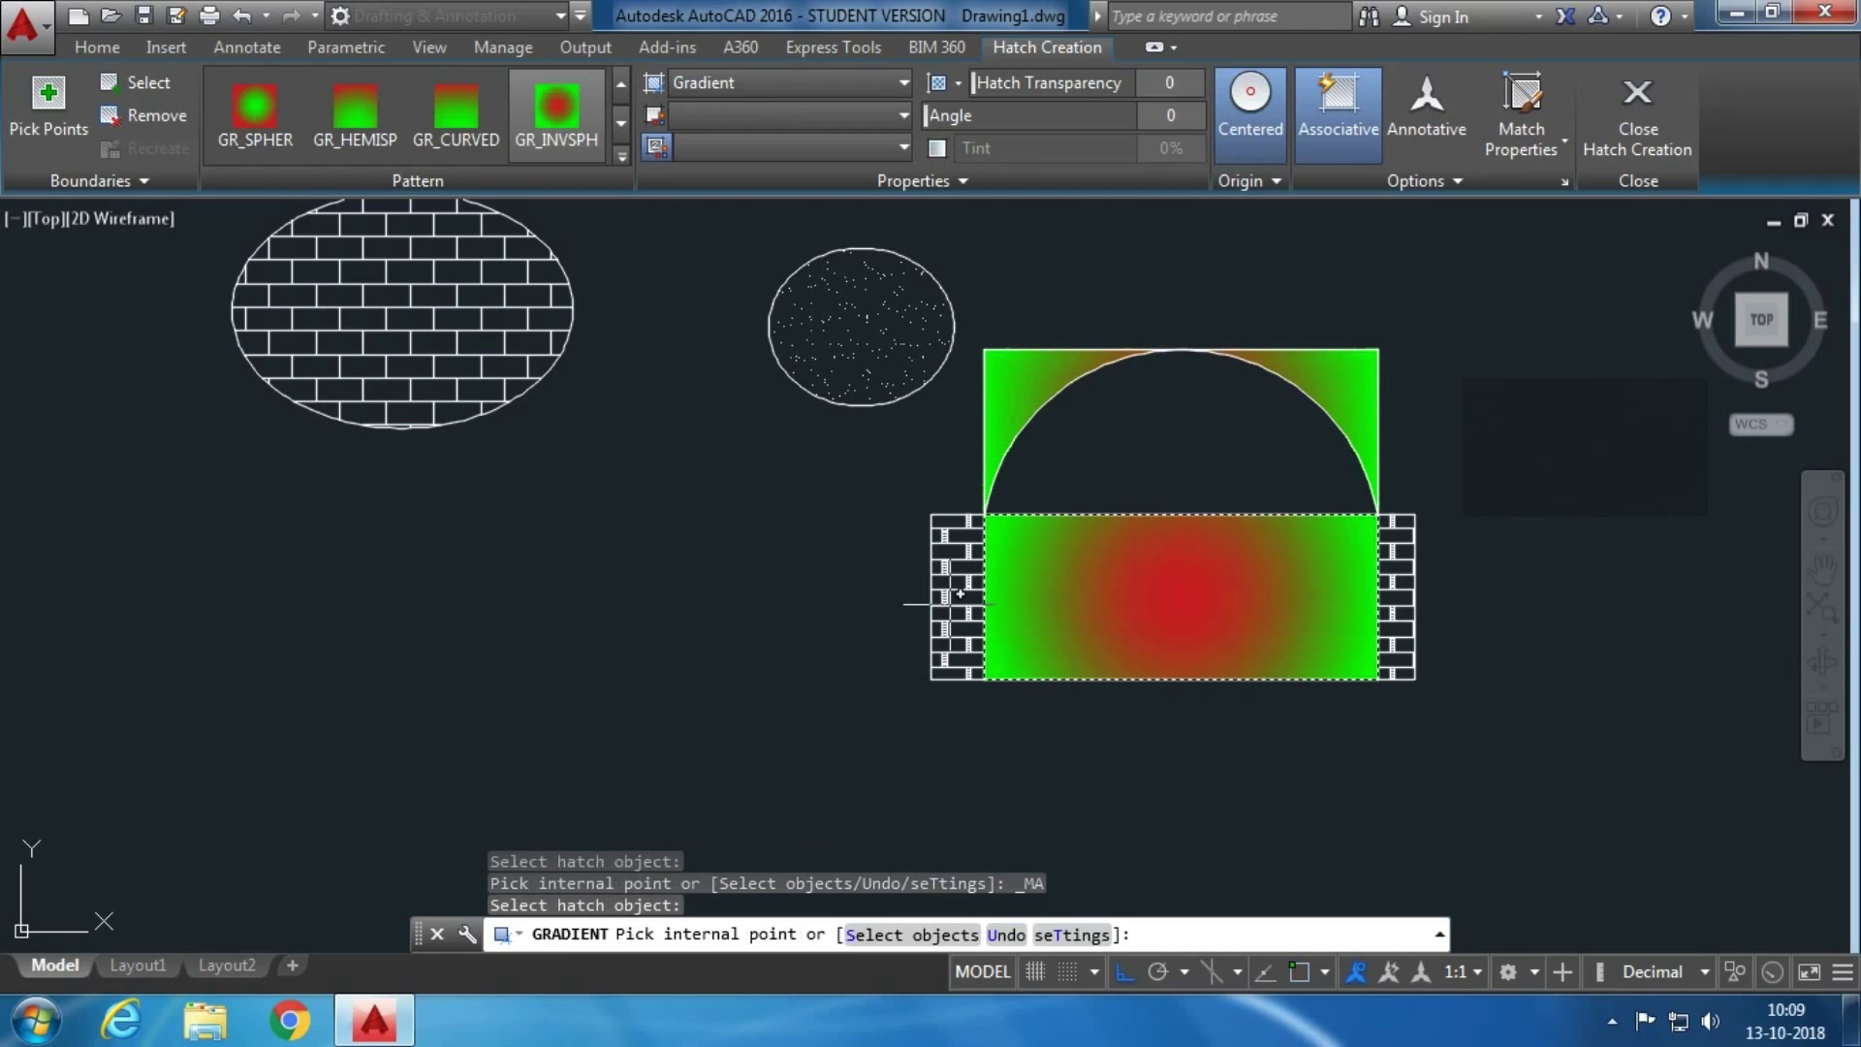